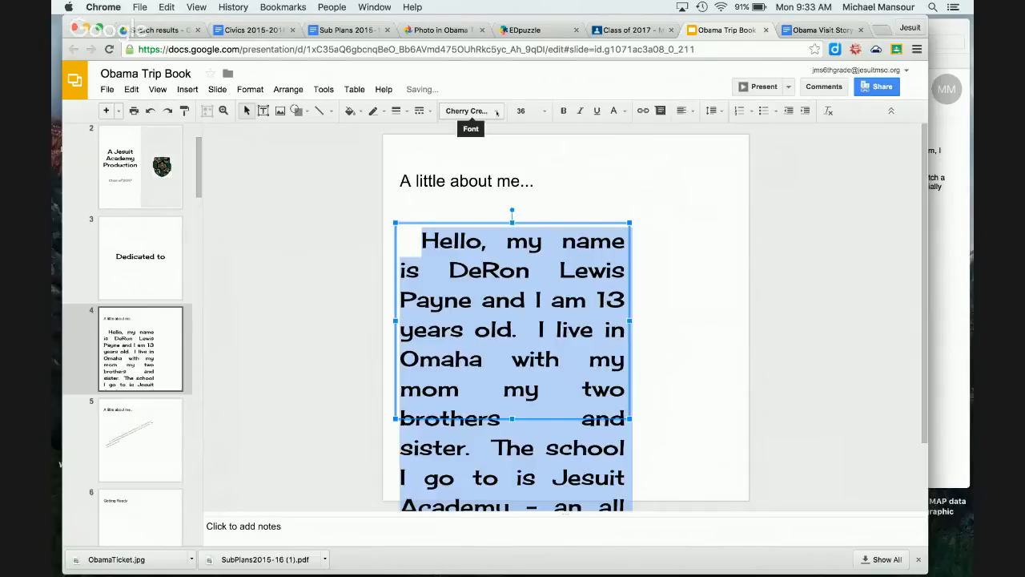
Step: Change the font of the body text on slide 4 to Garamond
left_click(497, 113)
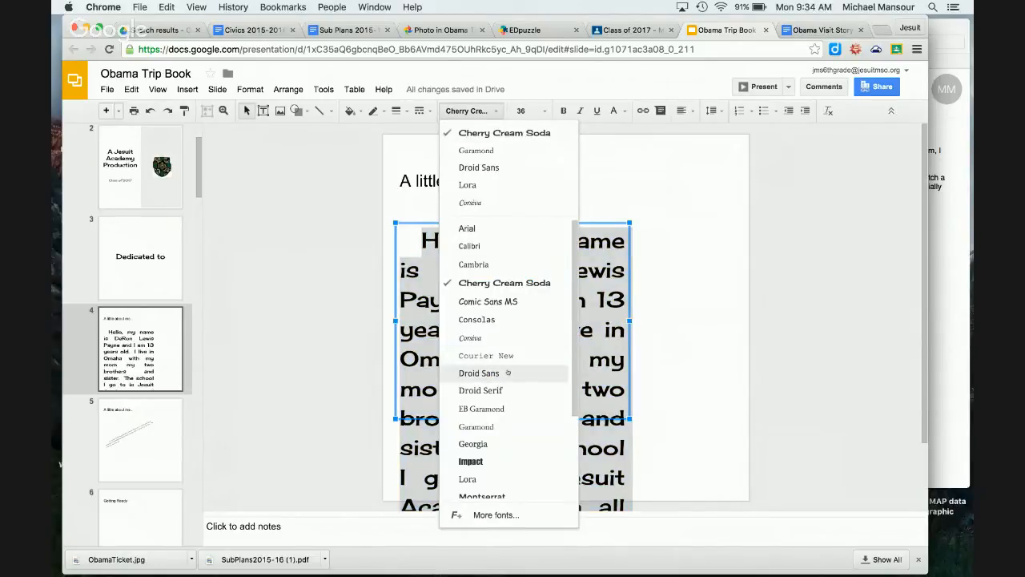
left_click(511, 154)
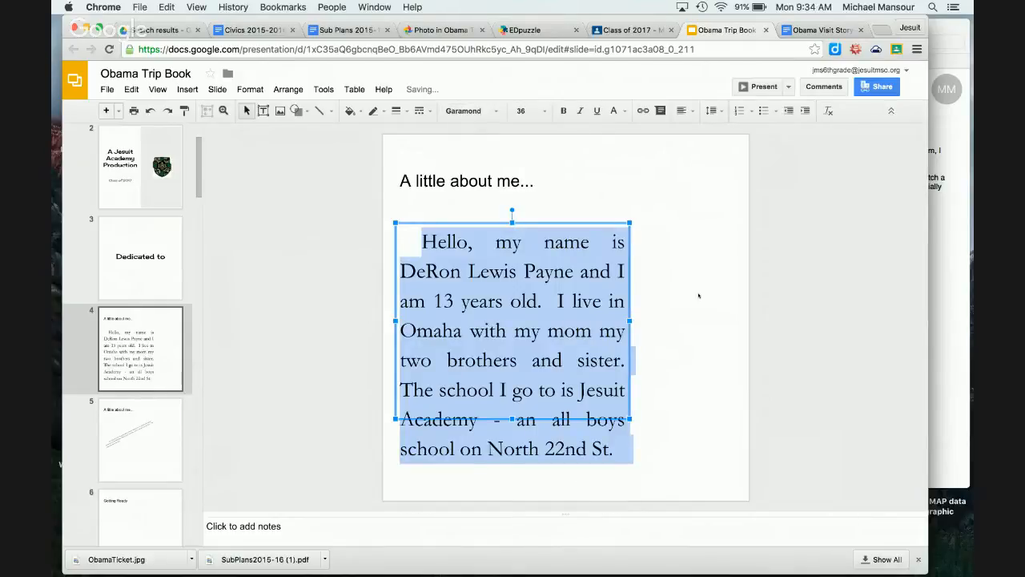
left_click(699, 296)
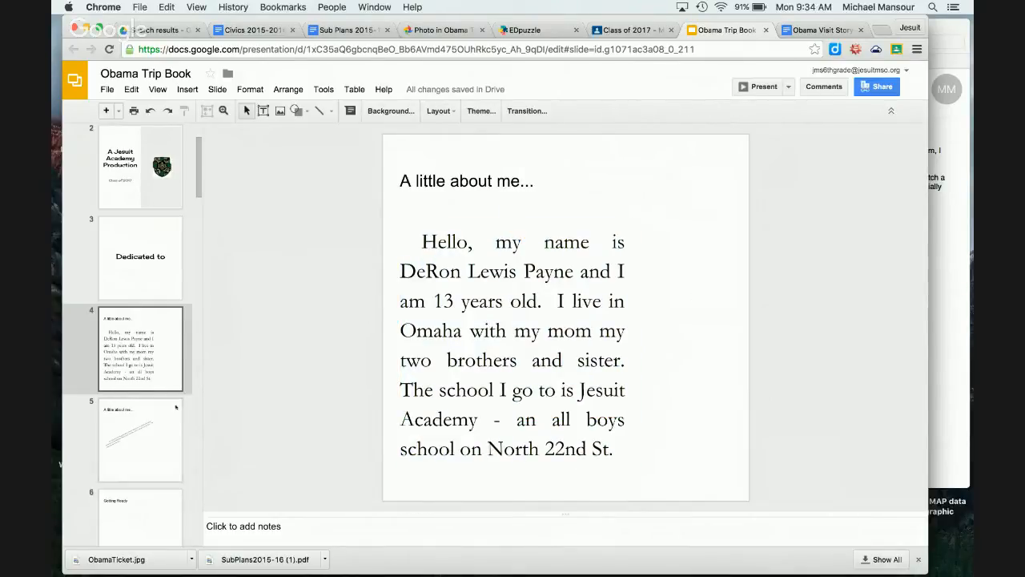
Step: Reduce the tilt of the body text box on slide 5 slightly and set all its text to size 36
left_click(144, 438)
triple_click(518, 286)
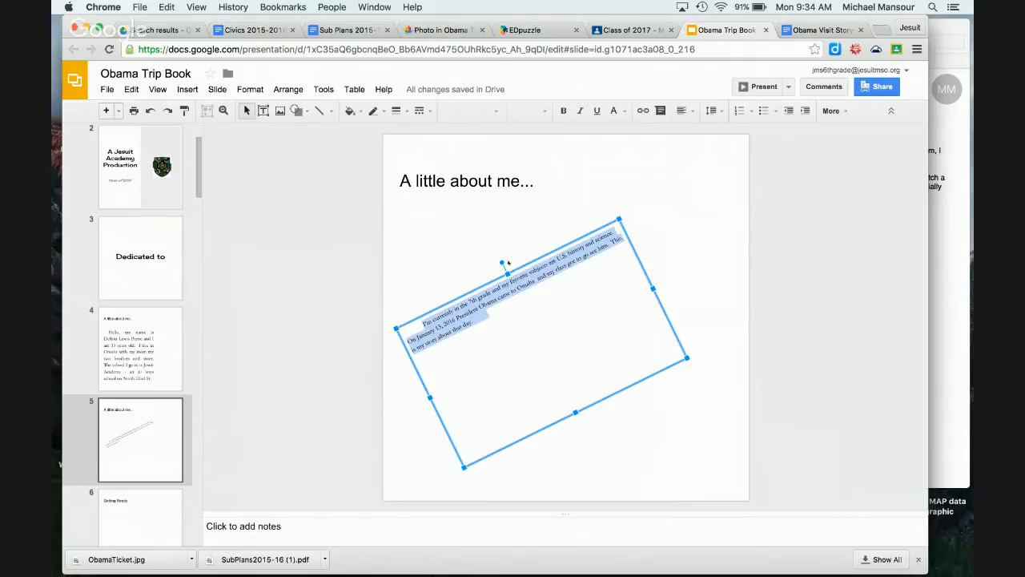
left_click_drag(501, 262, 506, 257)
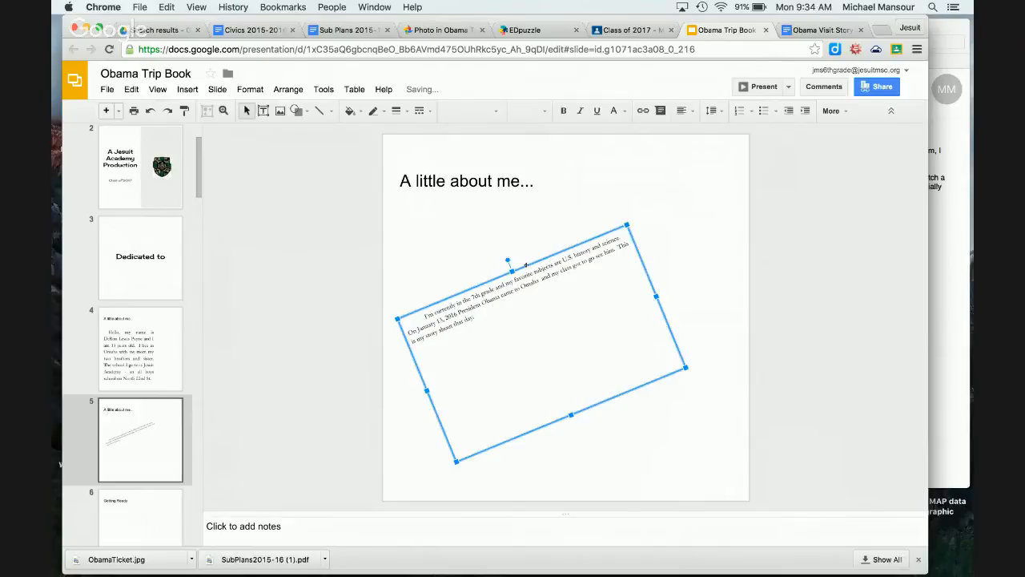
left_click(533, 274)
key("super+a")
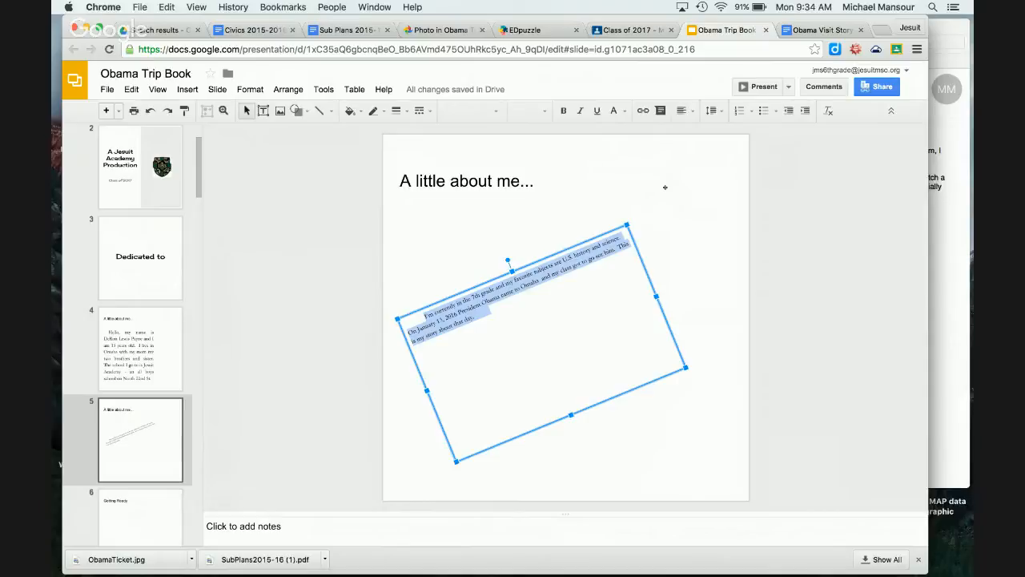
left_click(527, 110)
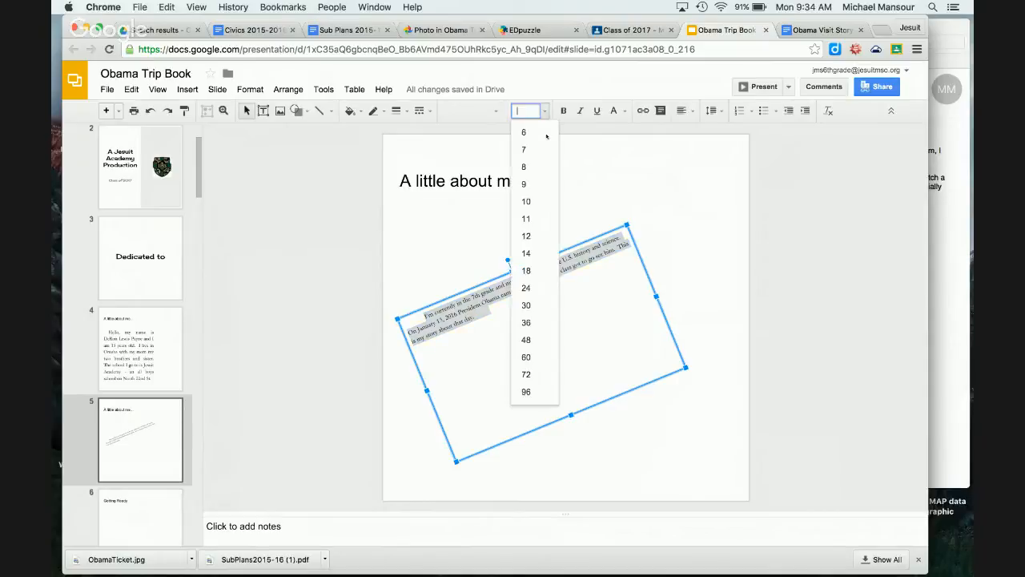
left_click(536, 321)
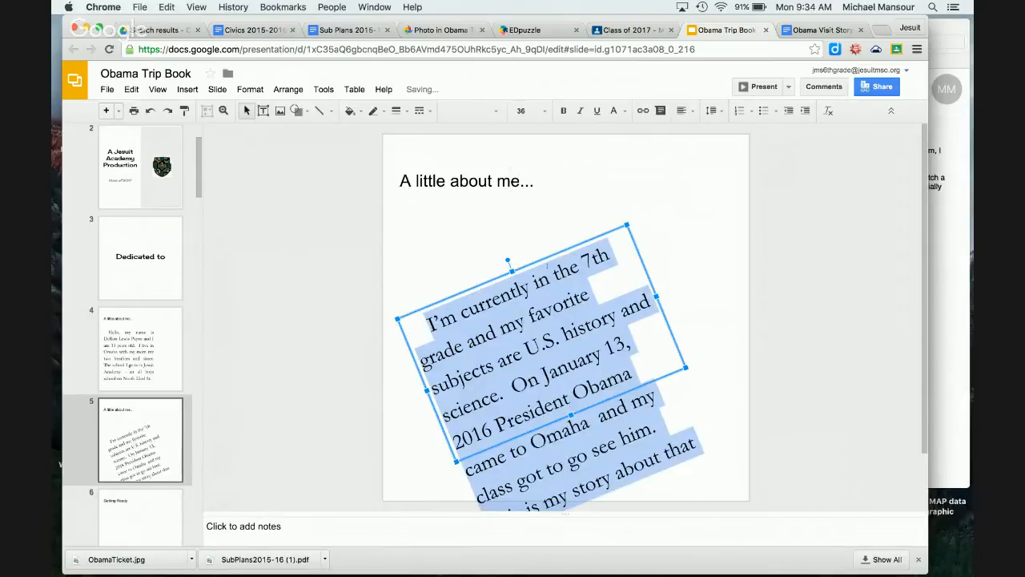
Step: Move the body text box on slide 5 up under the title and rotate it until it is level
left_click_drag(546, 257, 548, 232)
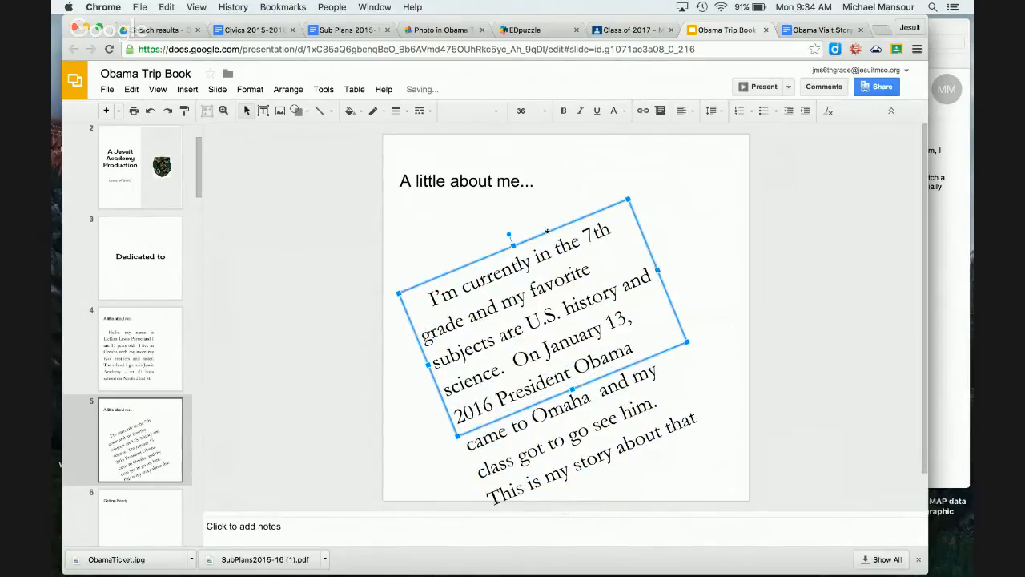
mouse_move(548, 233)
left_mouse_down()
mouse_move(564, 222)
mouse_move(560, 201)
mouse_move(536, 207)
mouse_move(558, 221)
left_mouse_up()
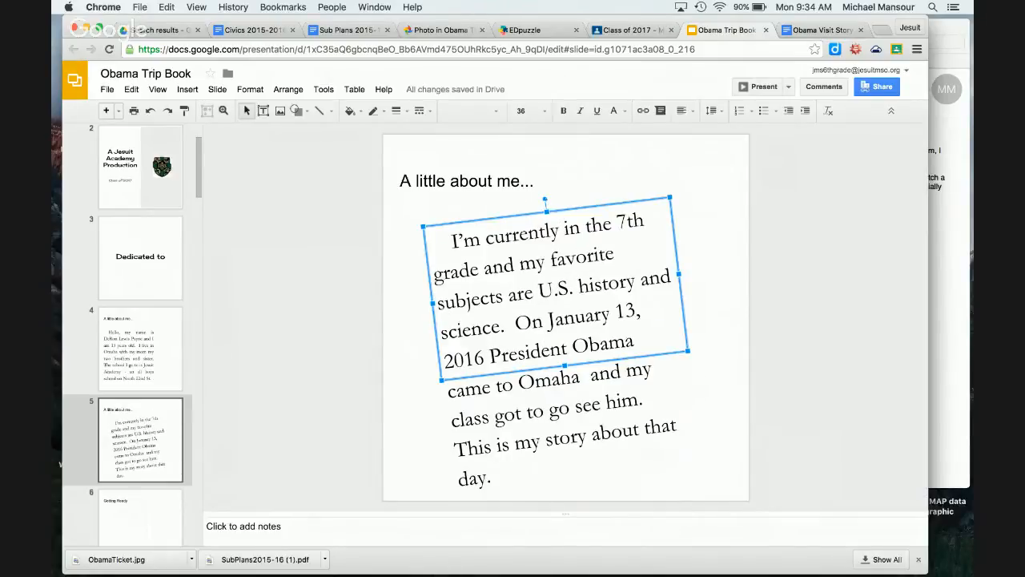
left_click_drag(545, 198, 590, 210)
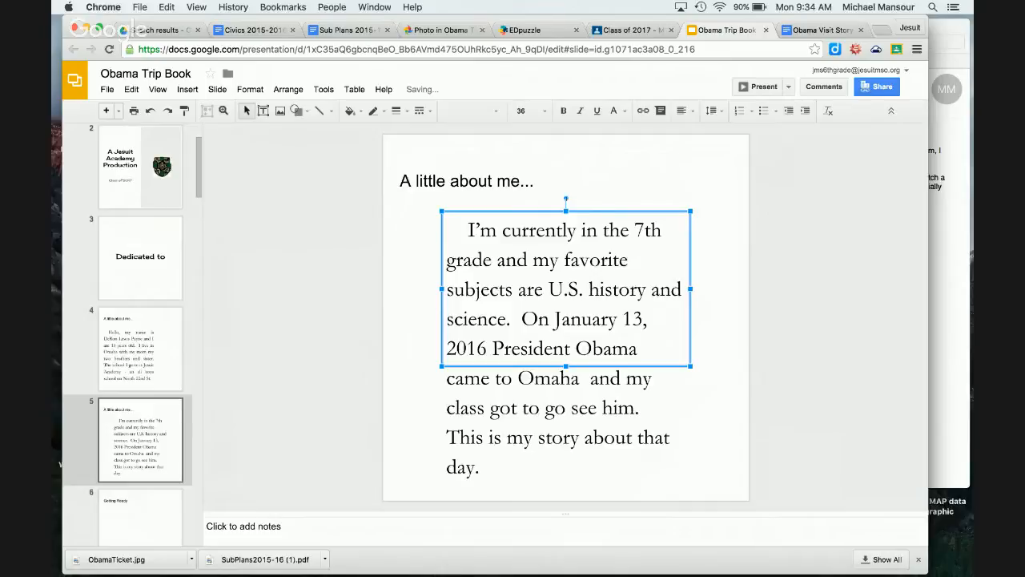
left_click_drag(565, 199, 566, 201)
left_click(723, 289)
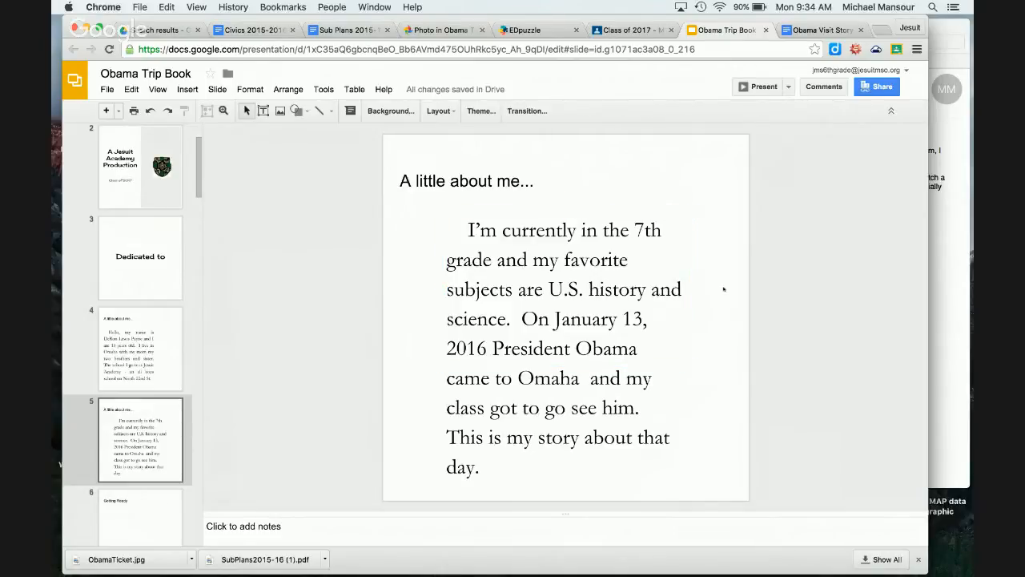
Step: Add the desktop photo PAY1153-1.jpg to slide 4, beside the body text
left_click(157, 350)
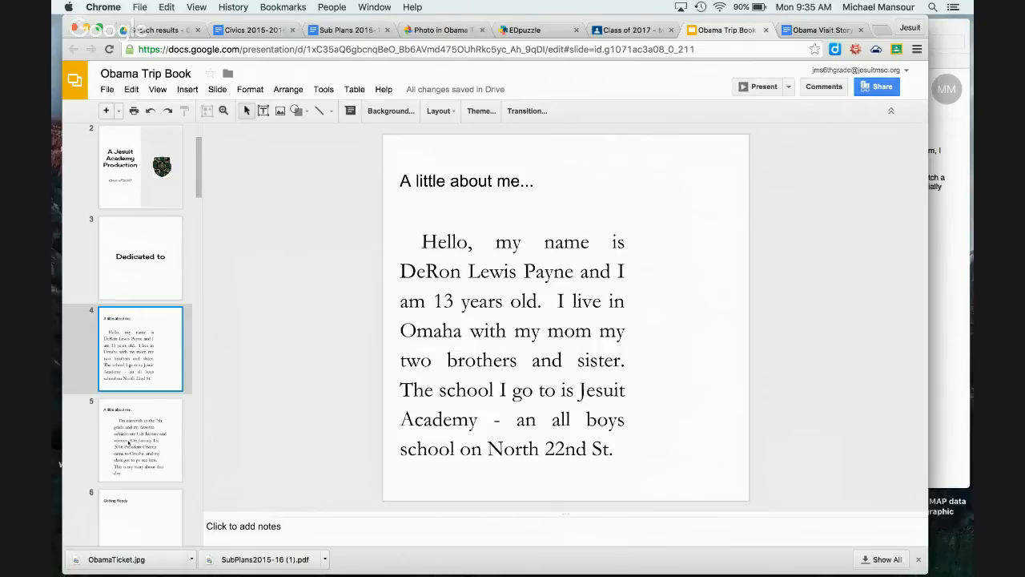
key("F11")
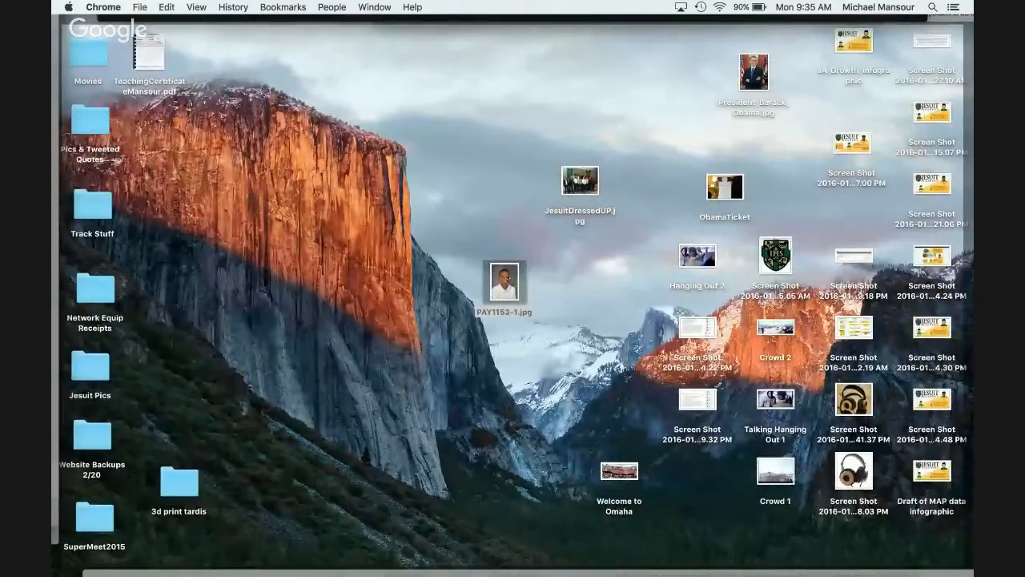
left_click_drag(507, 278, 682, 305)
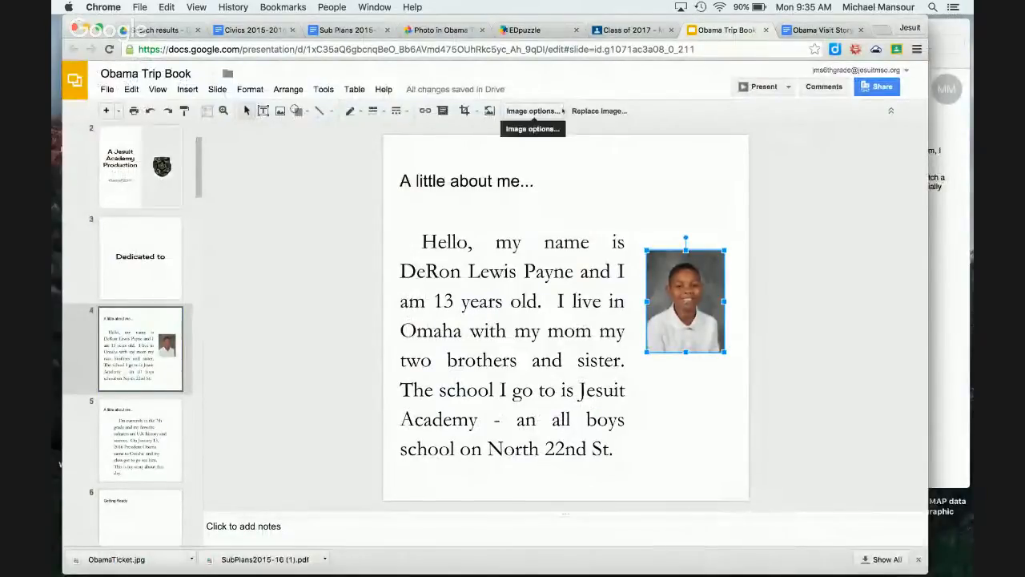
left_click(188, 92)
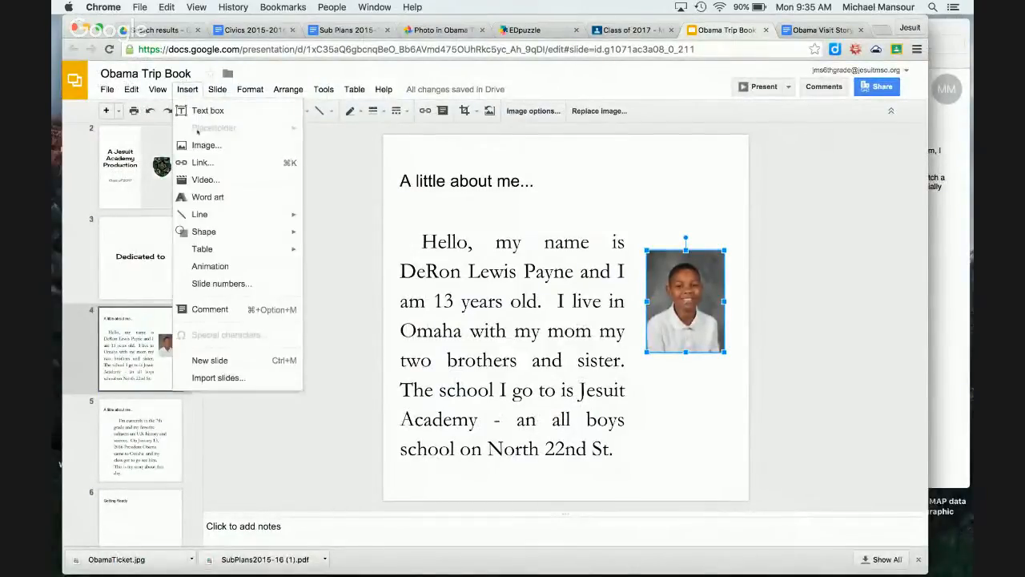
left_click(201, 143)
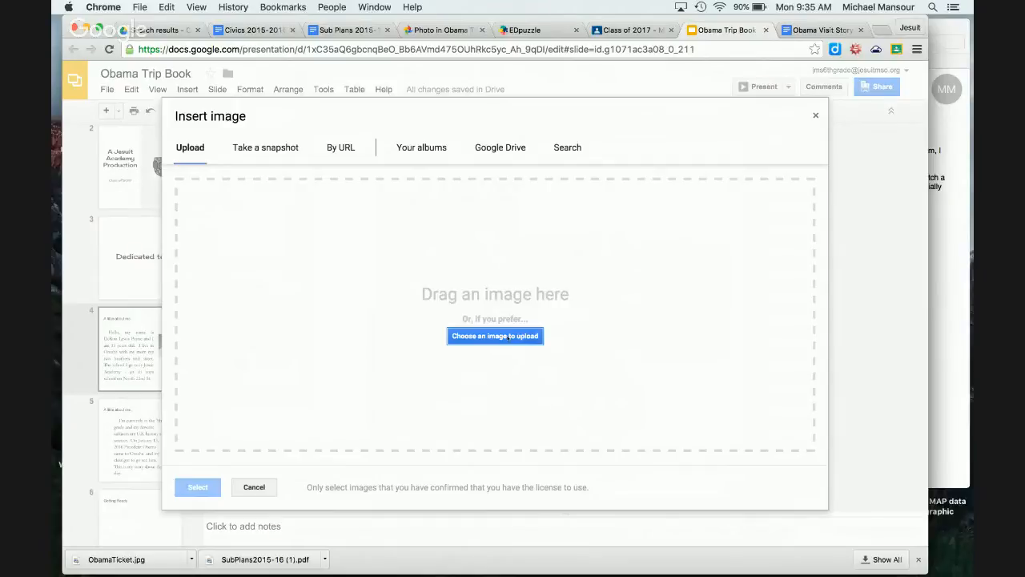
left_click(509, 336)
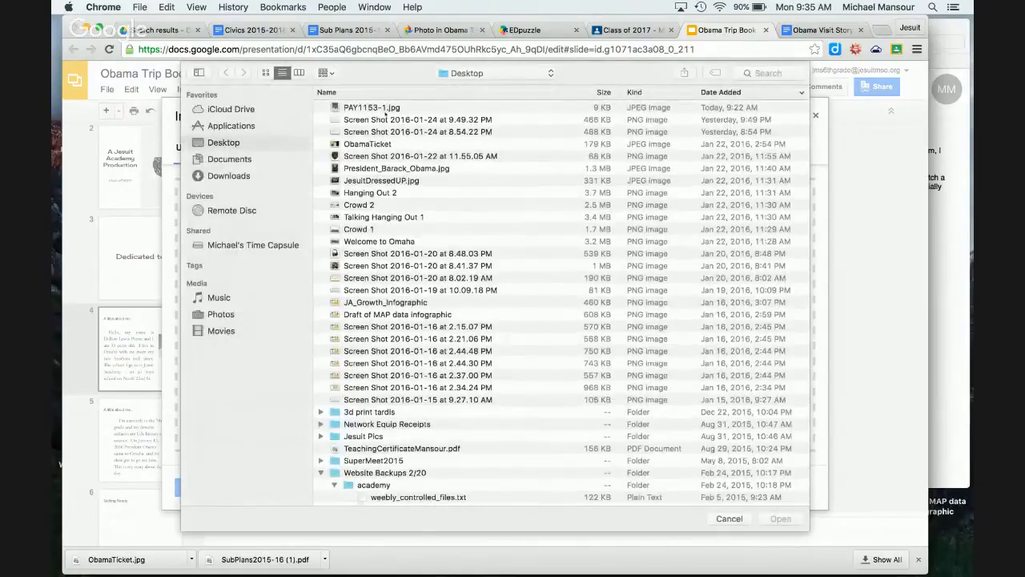
left_click(728, 519)
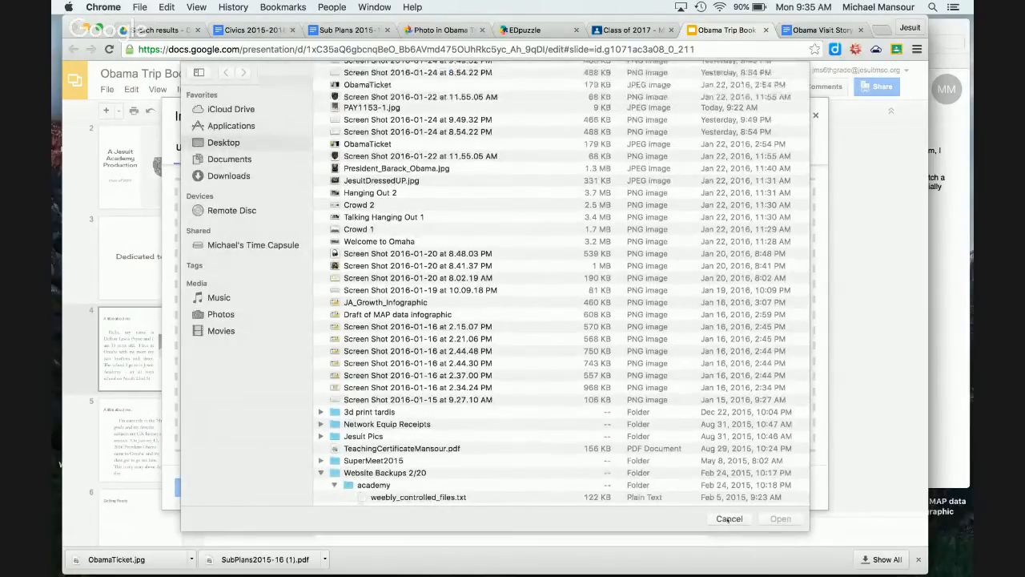
left_click(254, 487)
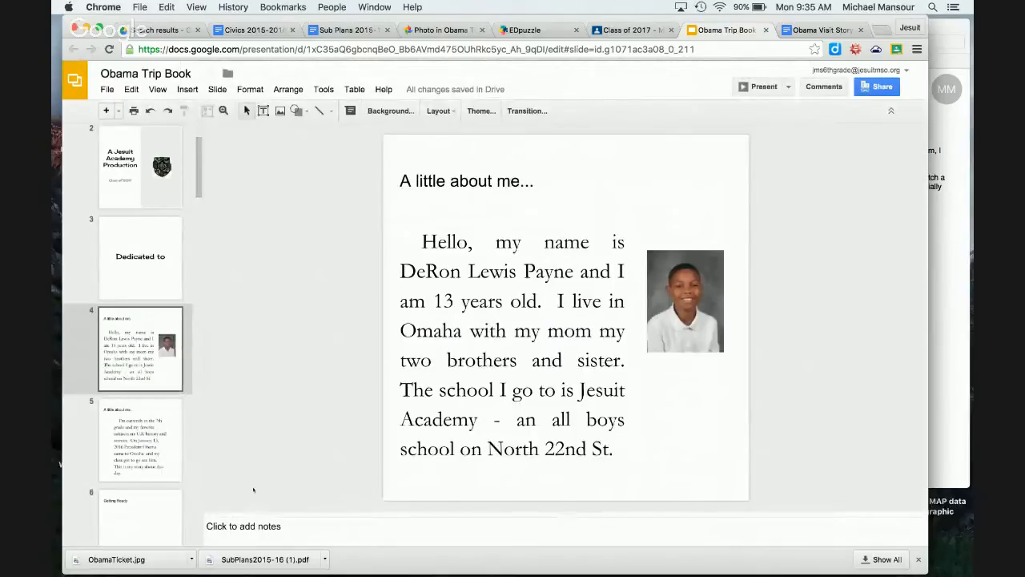
Step: Nudge the portrait photo on slide 4 slightly and crop it closely around the boy's head
left_click(685, 320)
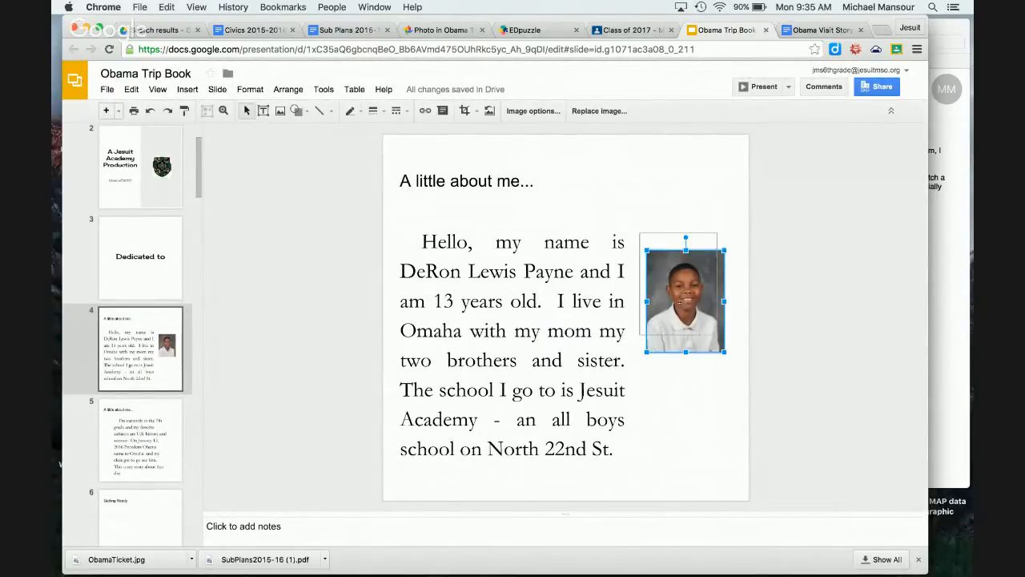
left_click_drag(686, 313, 688, 314)
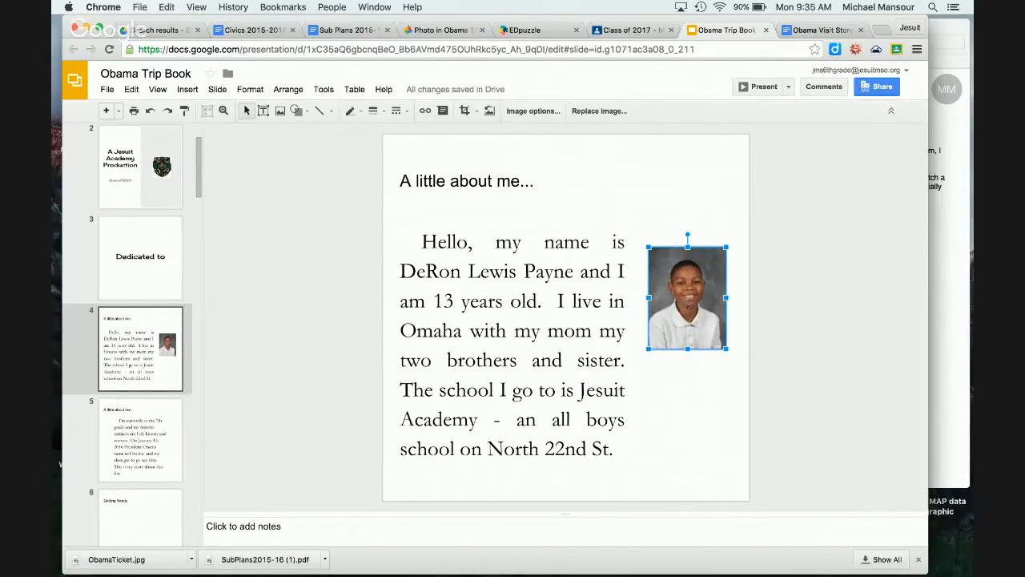
double_click(687, 306)
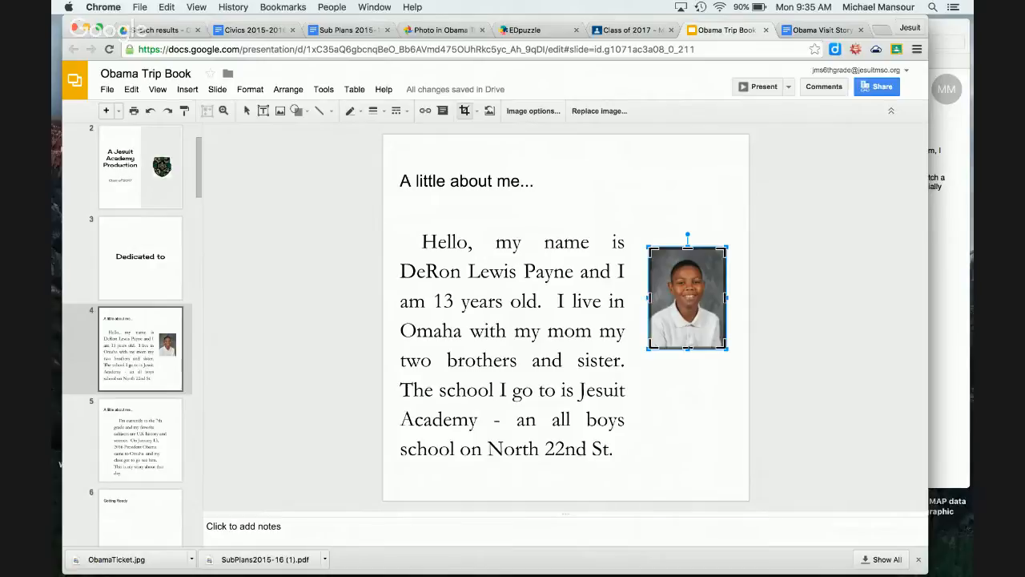
left_click_drag(687, 348, 687, 318)
left_click_drag(725, 282, 669, 284)
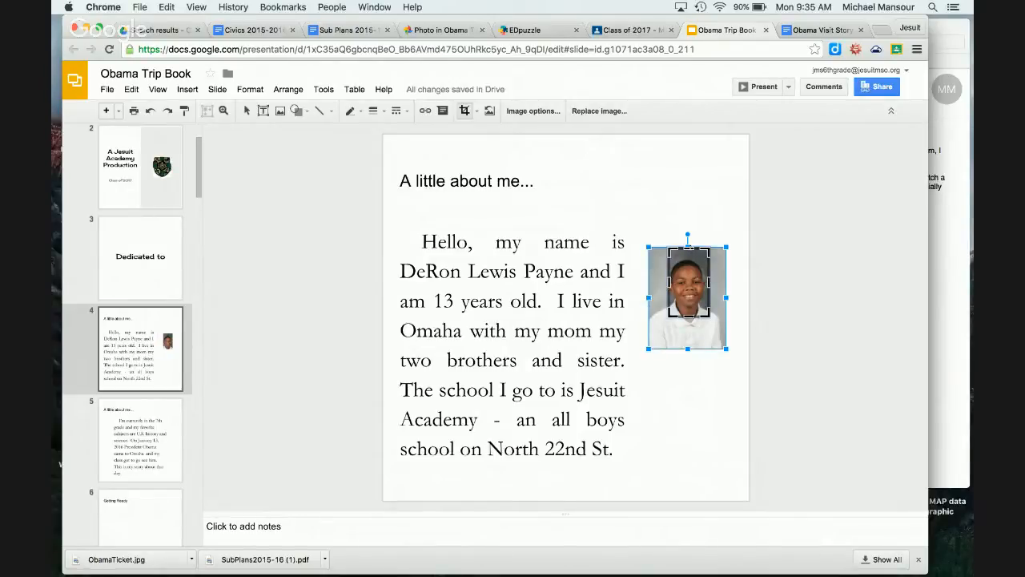
left_click_drag(688, 249, 668, 286)
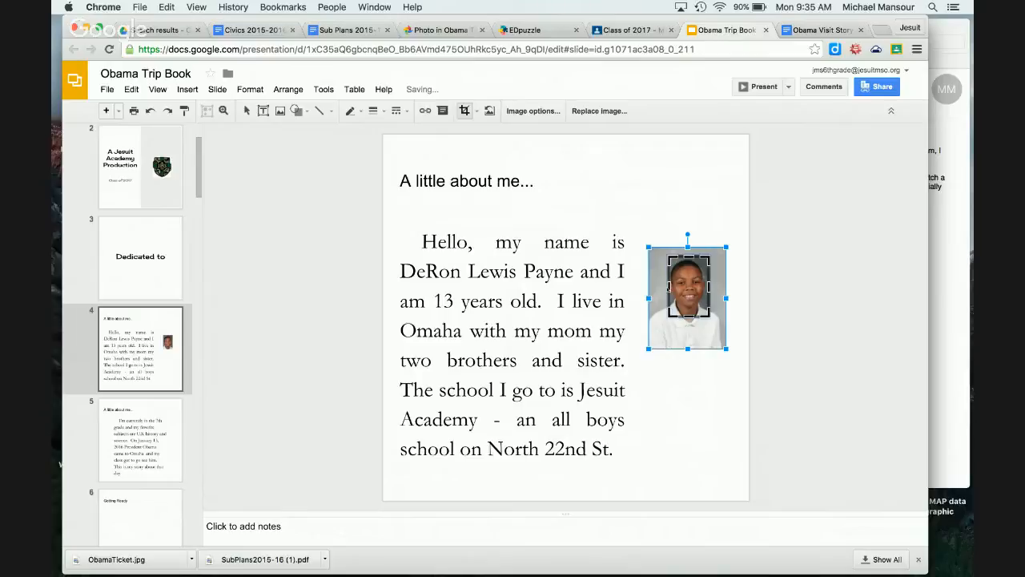
key("Return")
Step: Enlarge the cropped portrait to fill the space beside the body text and align it vertically with the paragraph
left_click_drag(690, 288, 726, 373)
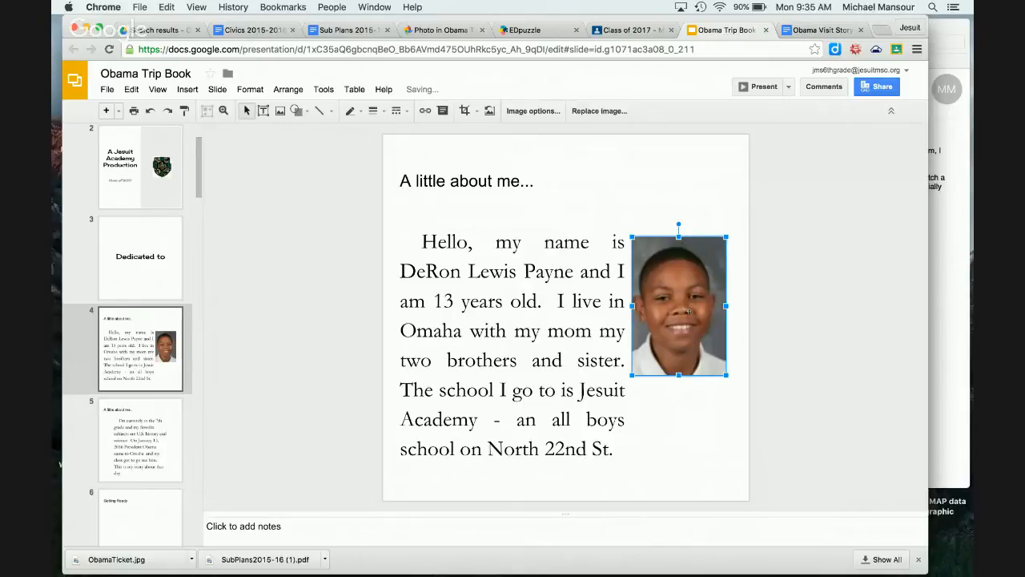
left_click_drag(690, 313, 693, 327)
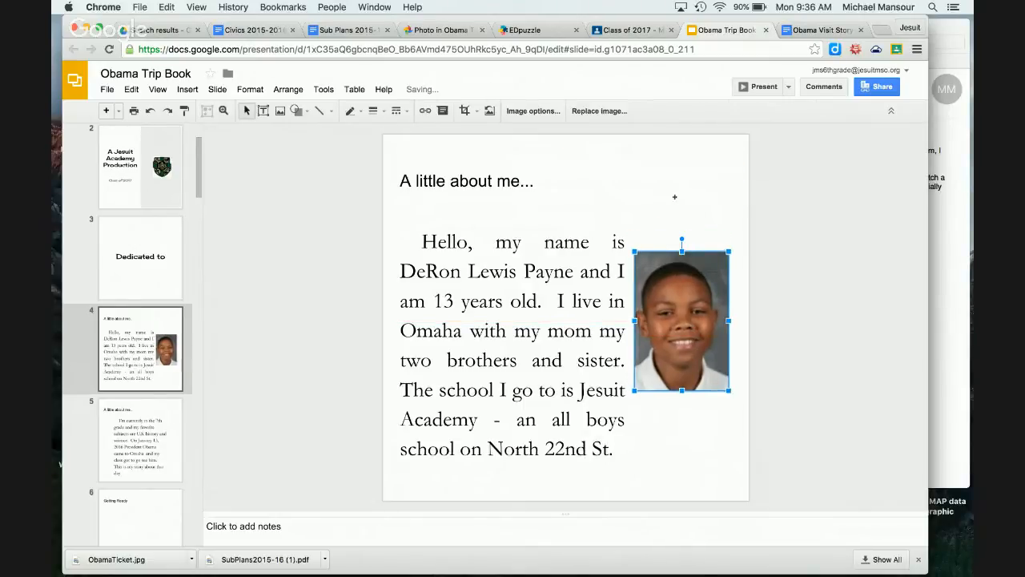
left_click(675, 197)
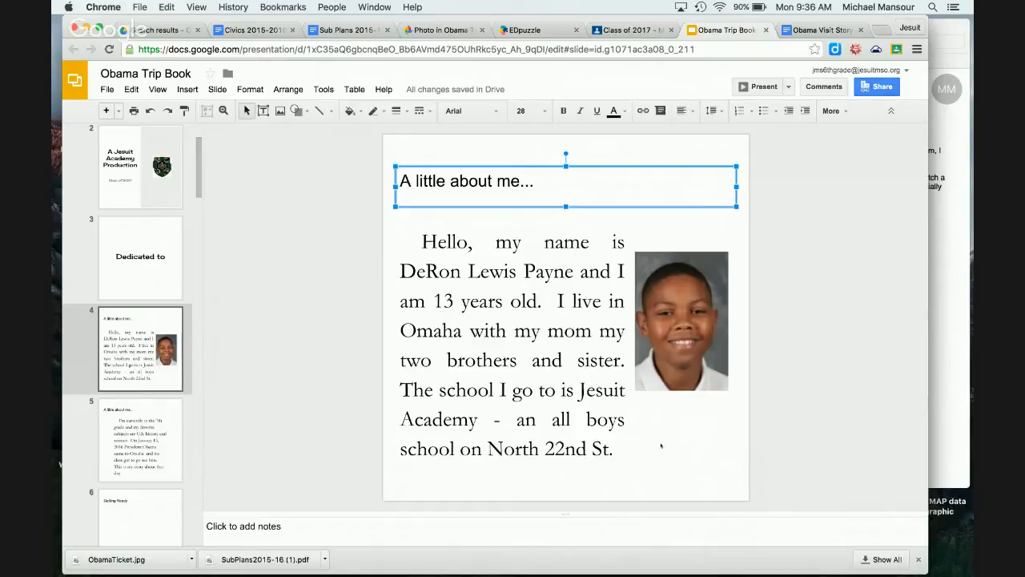
Step: Set the background color of slide 4 to light gray
right_click(661, 445)
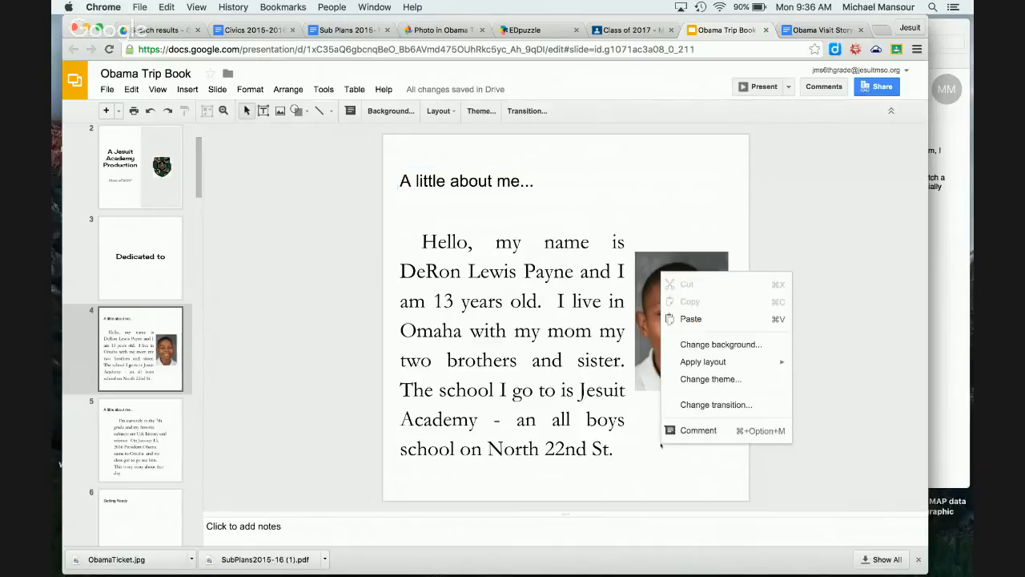
left_click(706, 344)
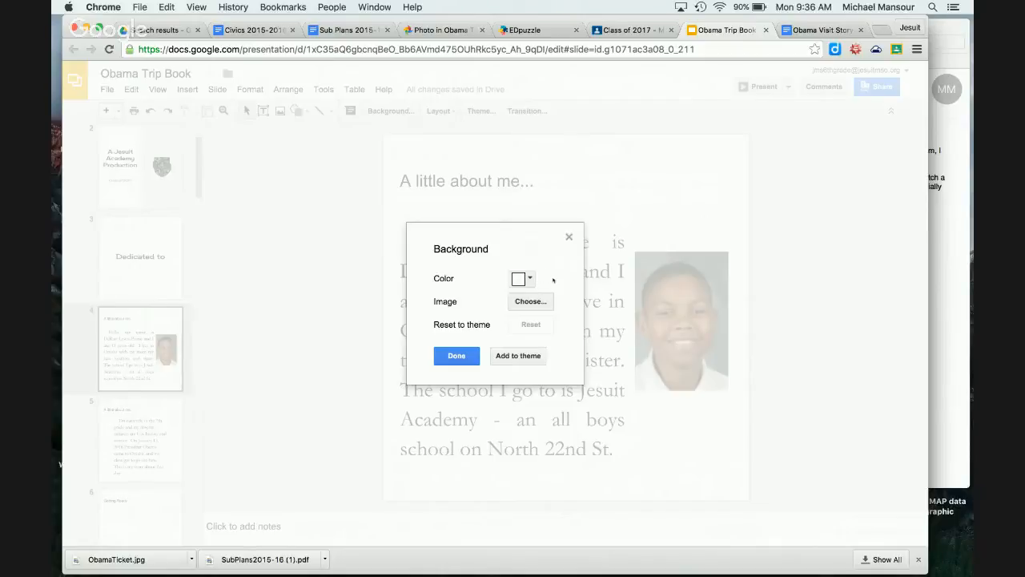
left_click(524, 278)
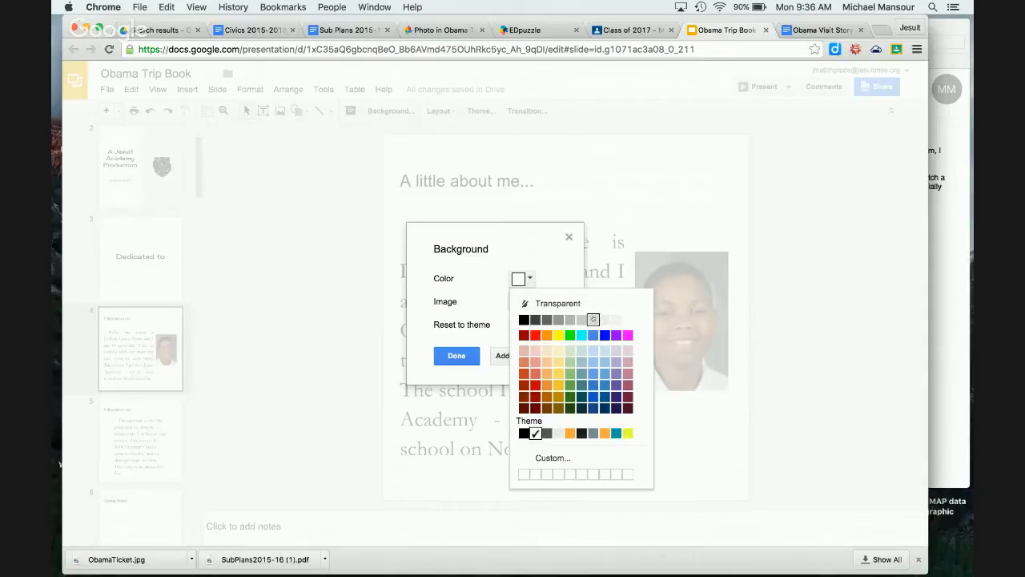
left_click(593, 320)
left_click(455, 356)
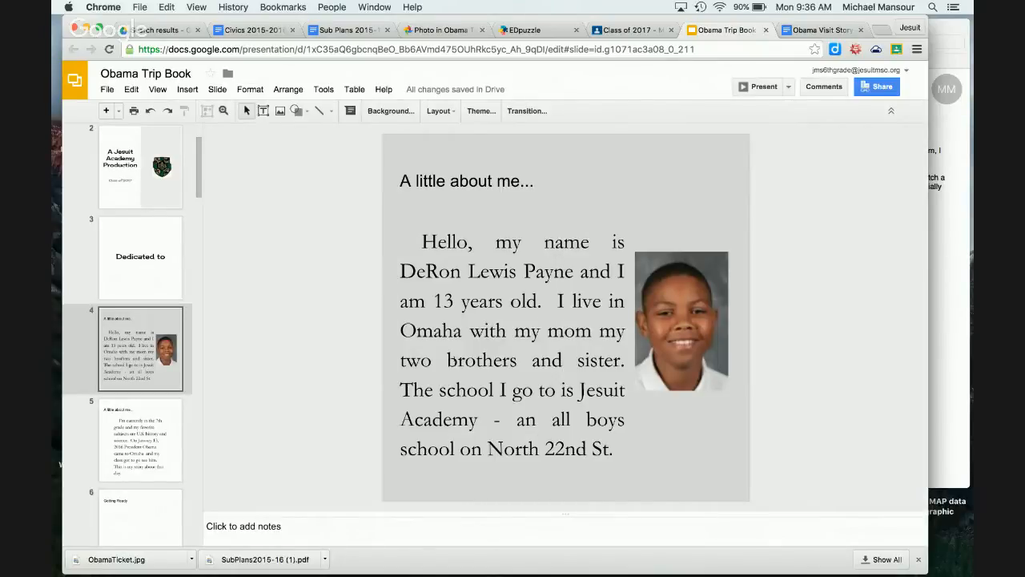
Step: Delete the "A little about me..." title box from slide 5 and select the body text box
left_click(146, 417)
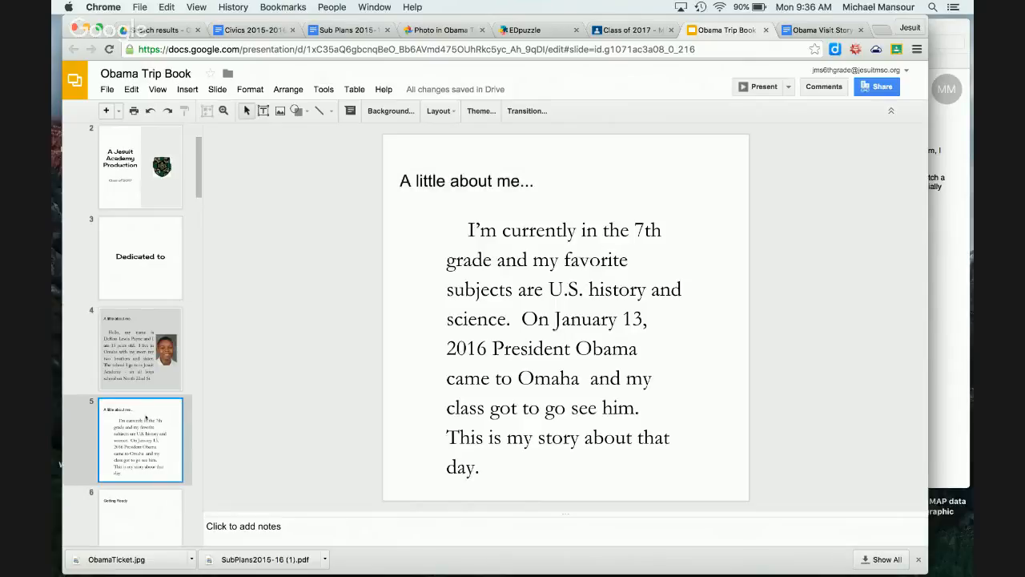
left_click(474, 183)
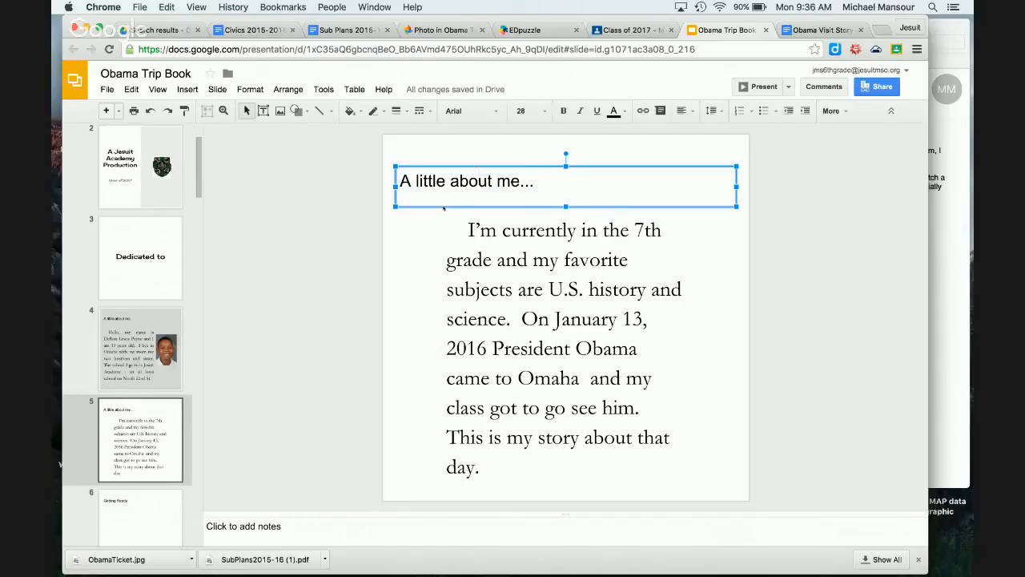
key("BackSpace")
left_click(562, 308)
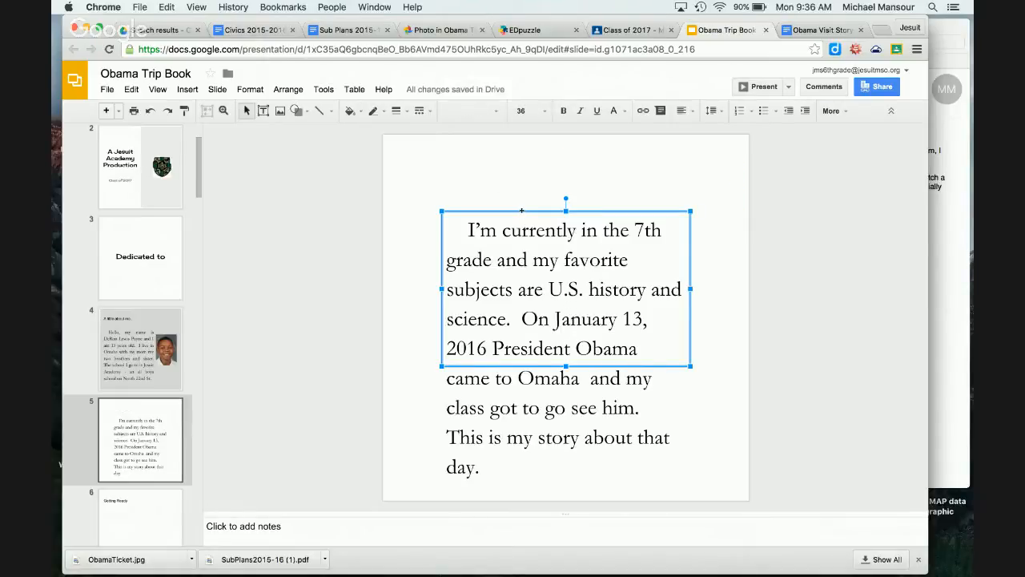
Step: Move the body text box on slide 5 up, closer to the top of the page, and deselect it
left_click_drag(521, 210, 522, 177)
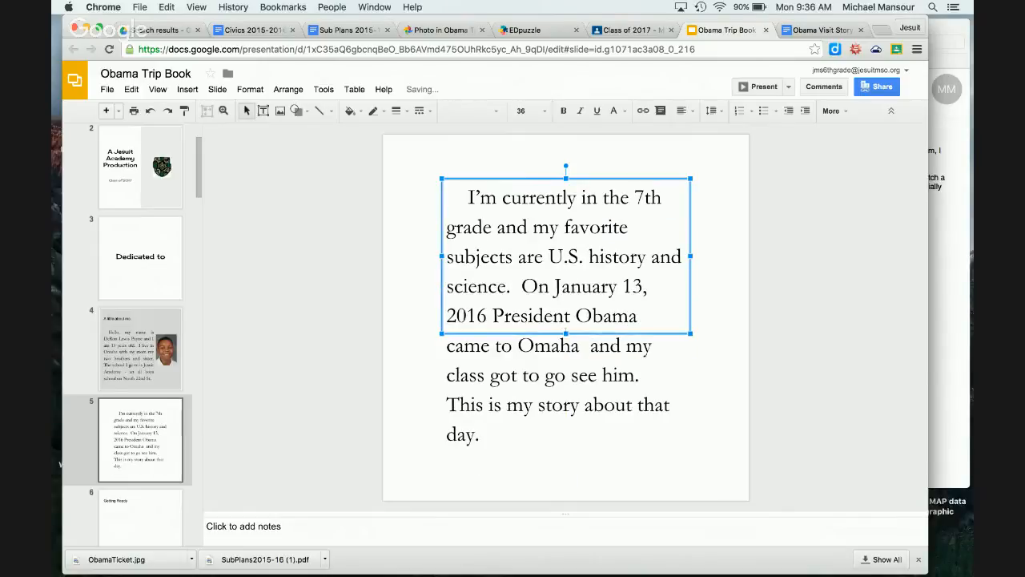
left_click(713, 354)
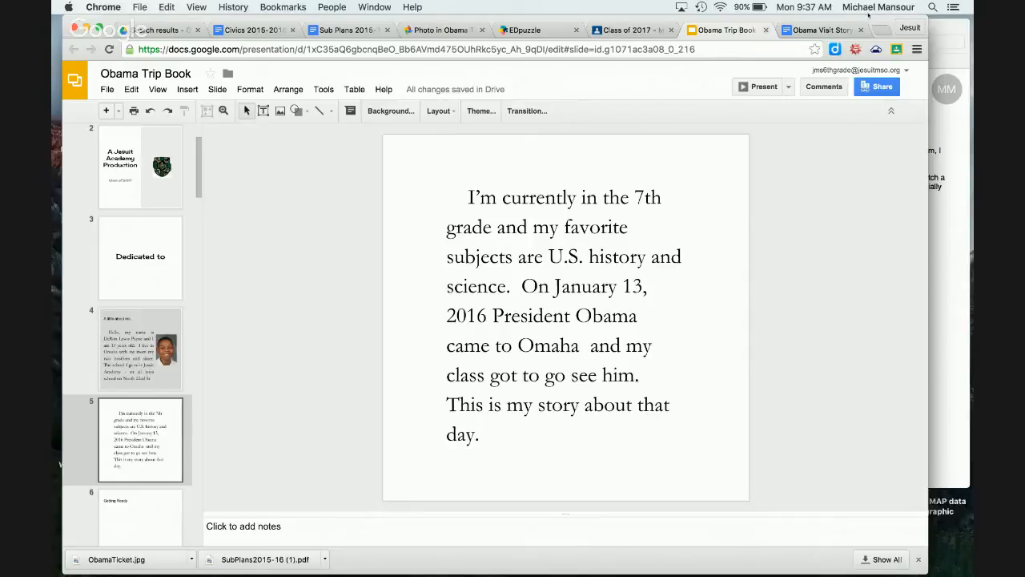
Step: Search the web for images of "jesuit academy" with the Research tool
left_click(324, 89)
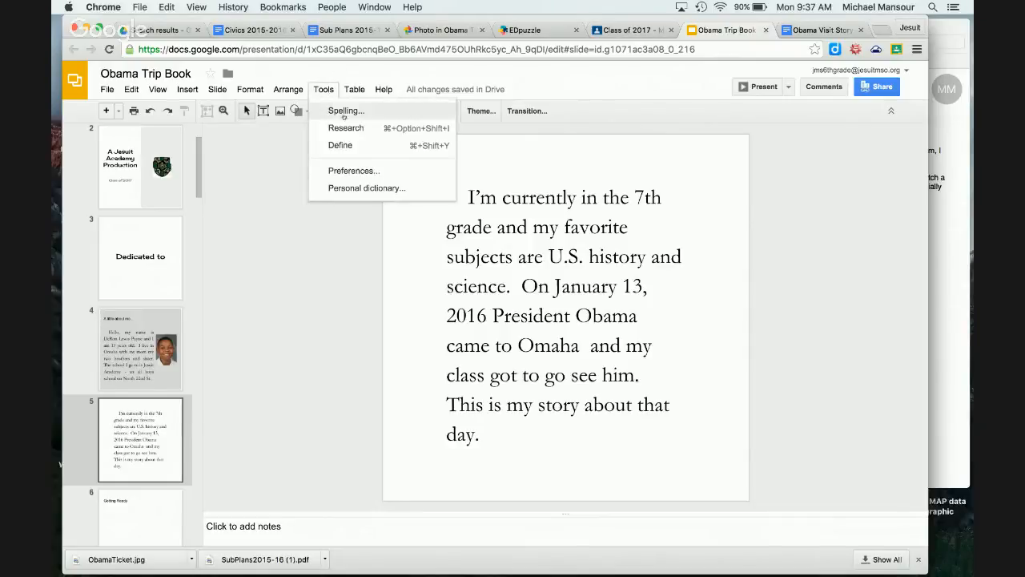
left_click(345, 128)
left_click(810, 136)
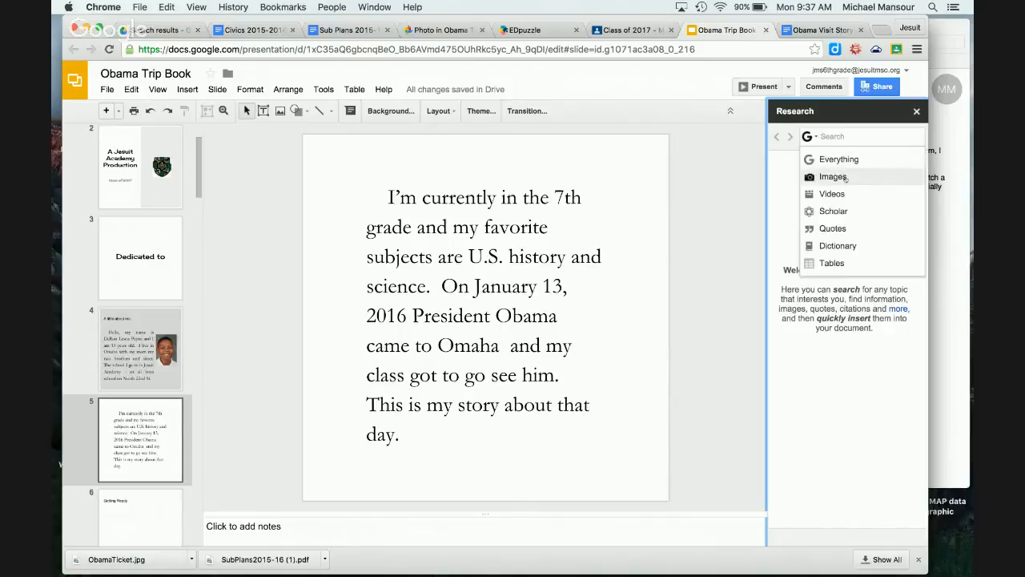
left_click(845, 179)
type("jesuit")
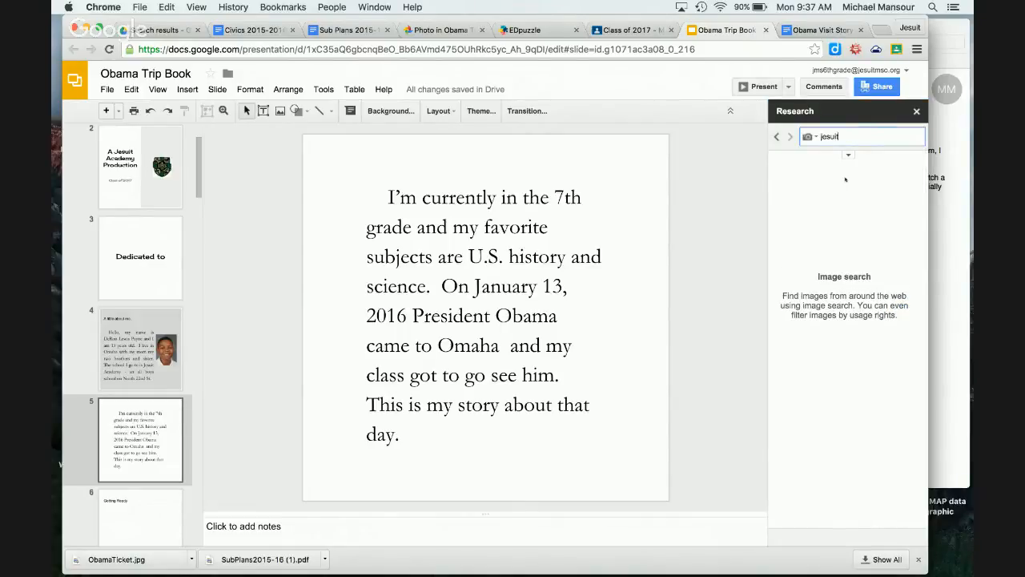
type(" a")
type("cademy")
key("Return")
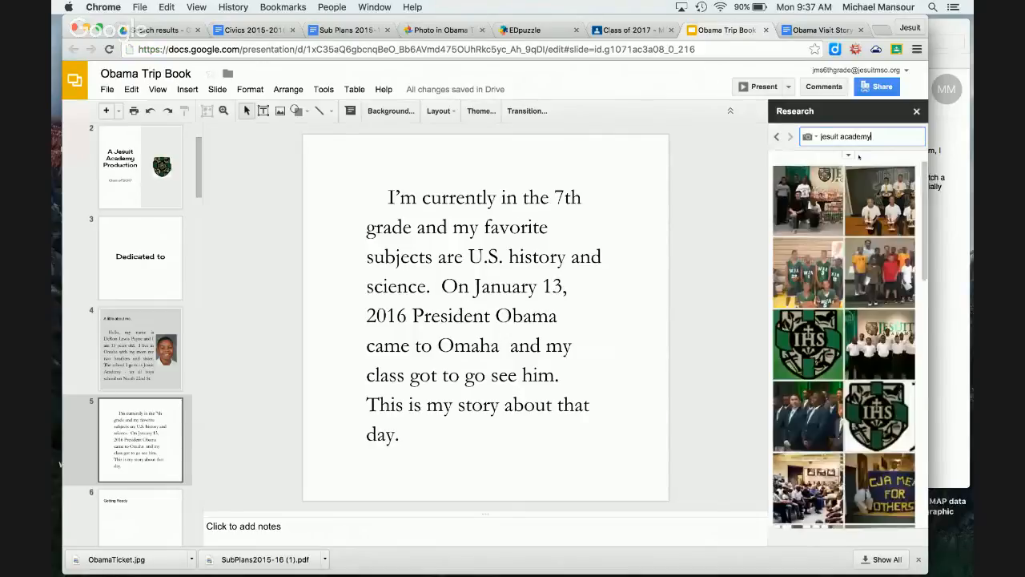
Step: Look through the image results for a suitable school picture for slide 5
mouse_move(808, 344)
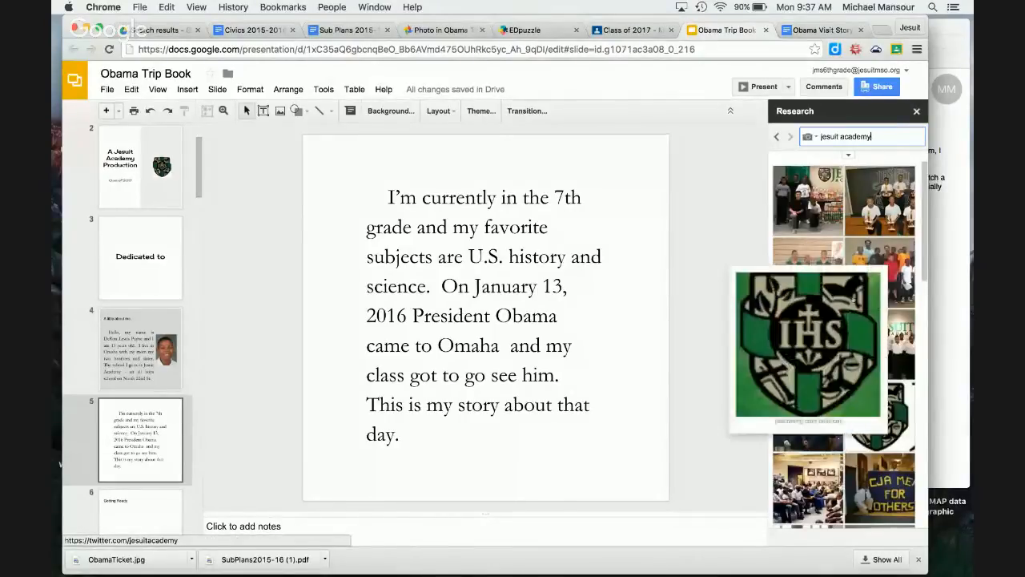
scroll(853, 299, "down", 5)
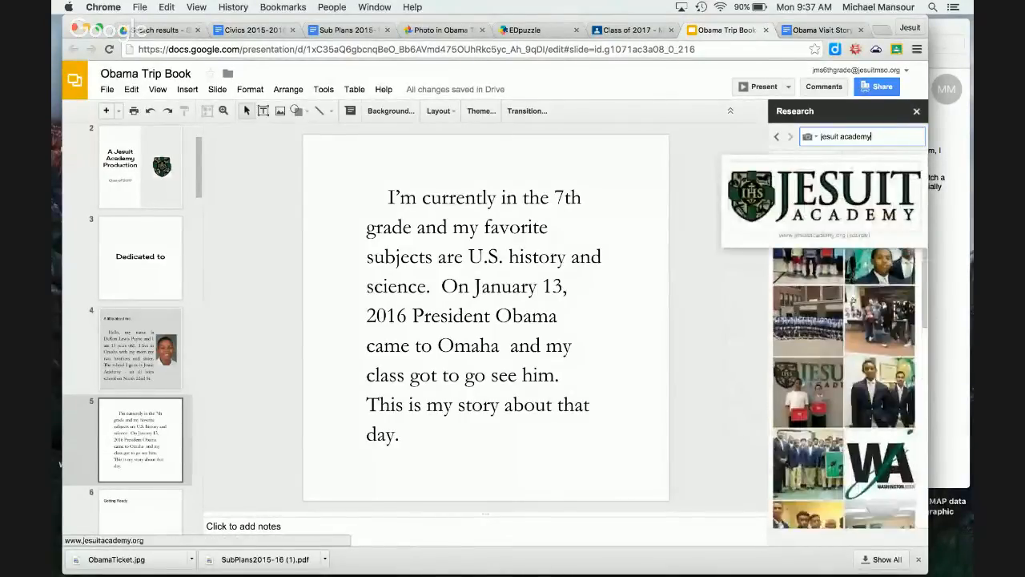
scroll(852, 303, "down", 6)
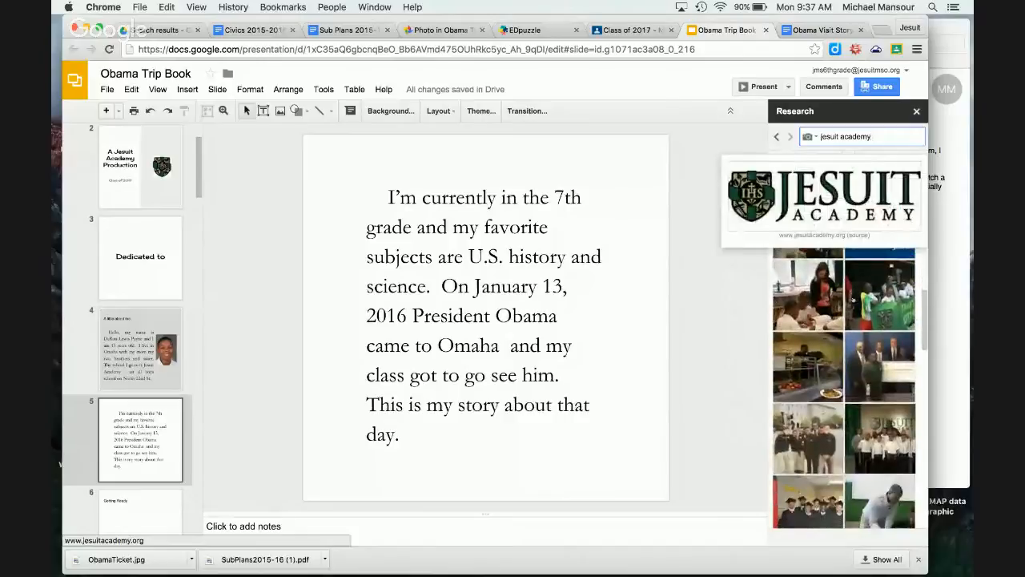
scroll(852, 299, "down", 6)
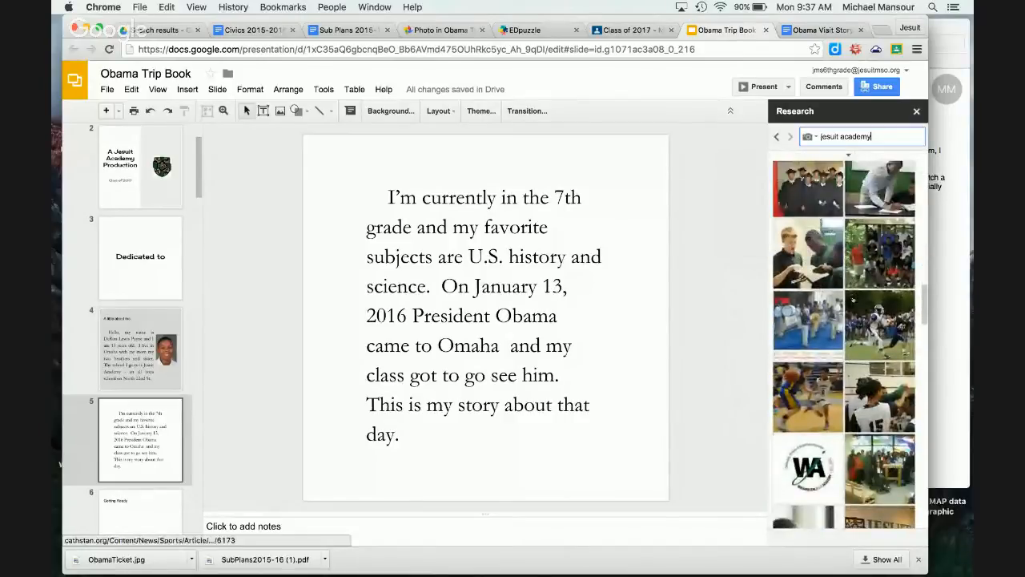
scroll(852, 300, "down", 6)
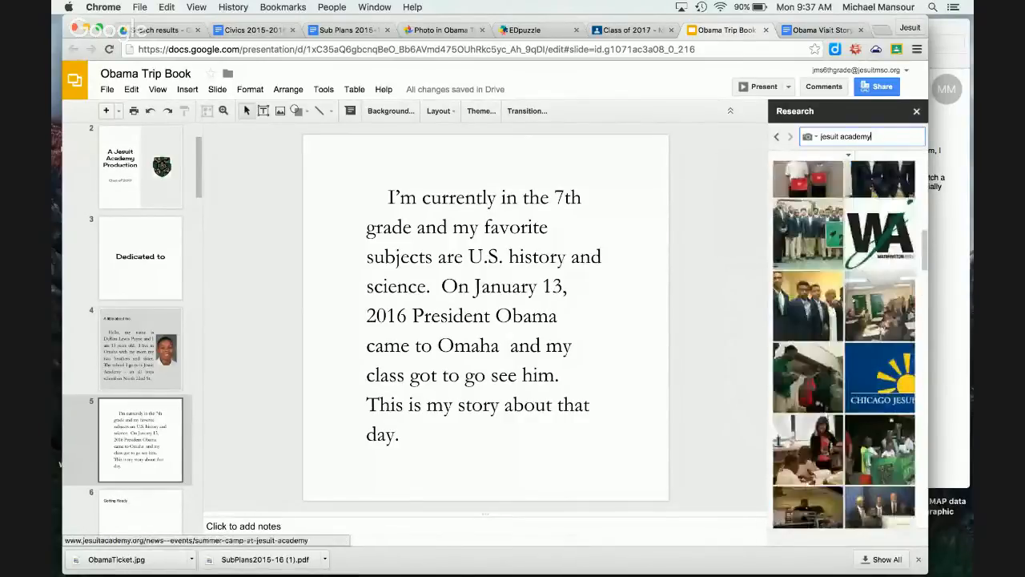
scroll(844, 344, "down", 6)
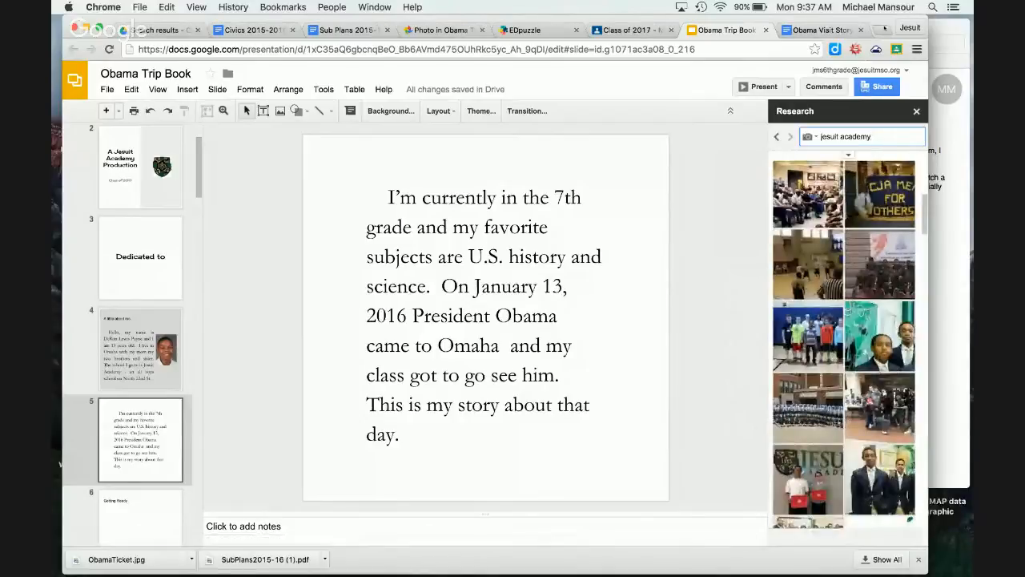
Step: Open jesuitacademy.org in a new browser tab and view the homepage's photo area
left_click(883, 28)
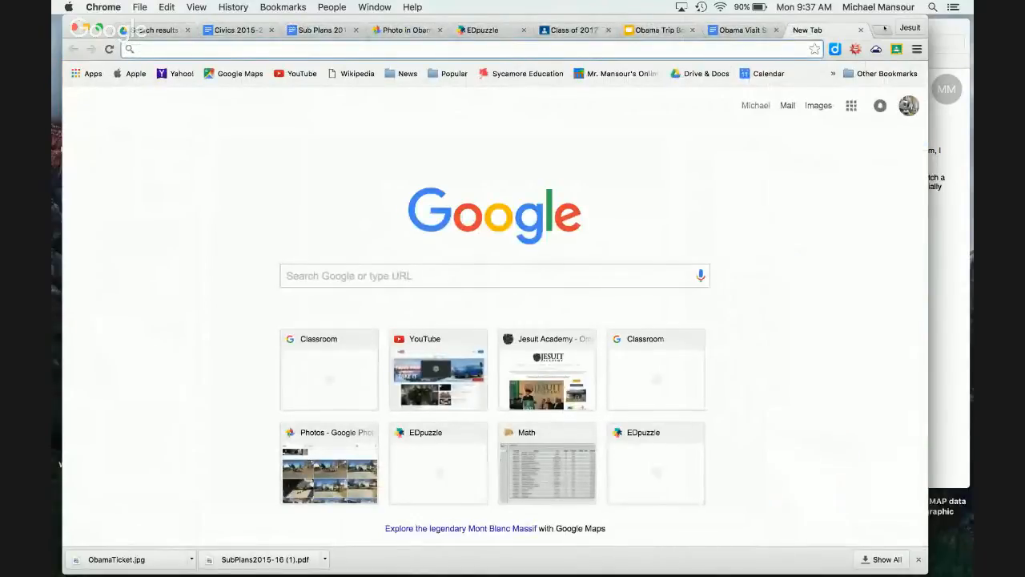
type("jesuitacademy.org")
key("Return")
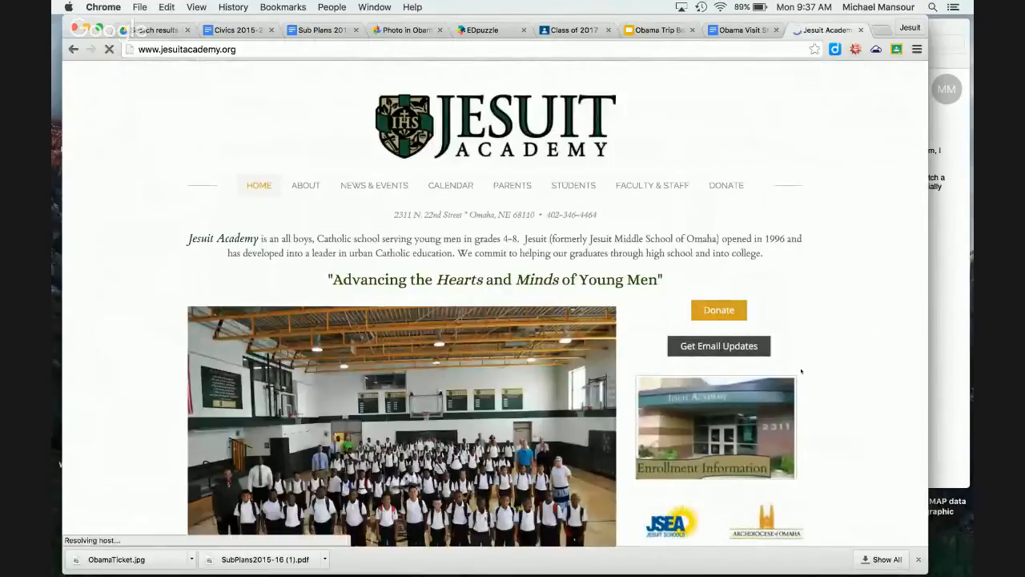
scroll(598, 208, "down", 3)
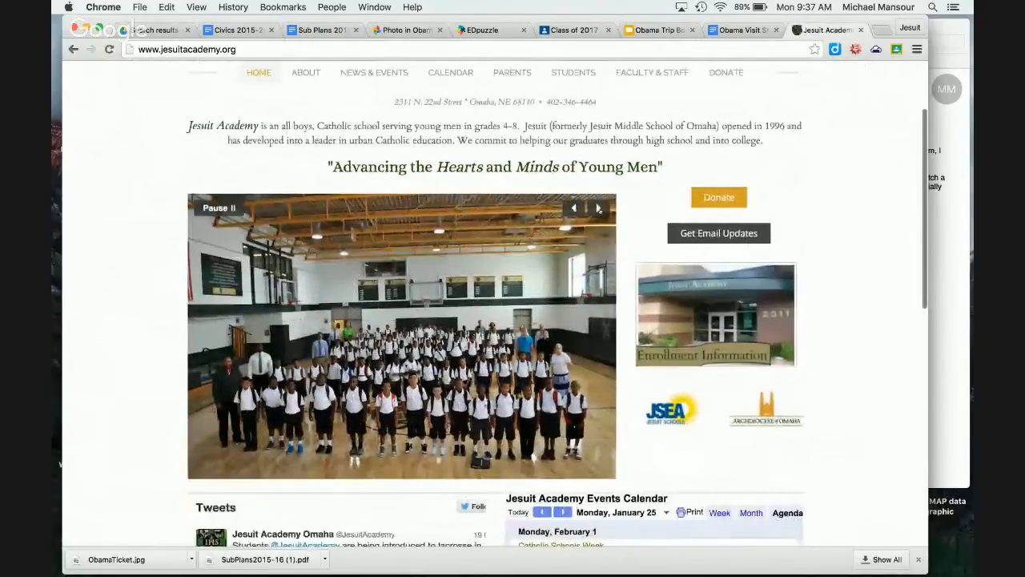
Step: Look through the homepage slideshow photos of the school for a usable picture
left_click(598, 208)
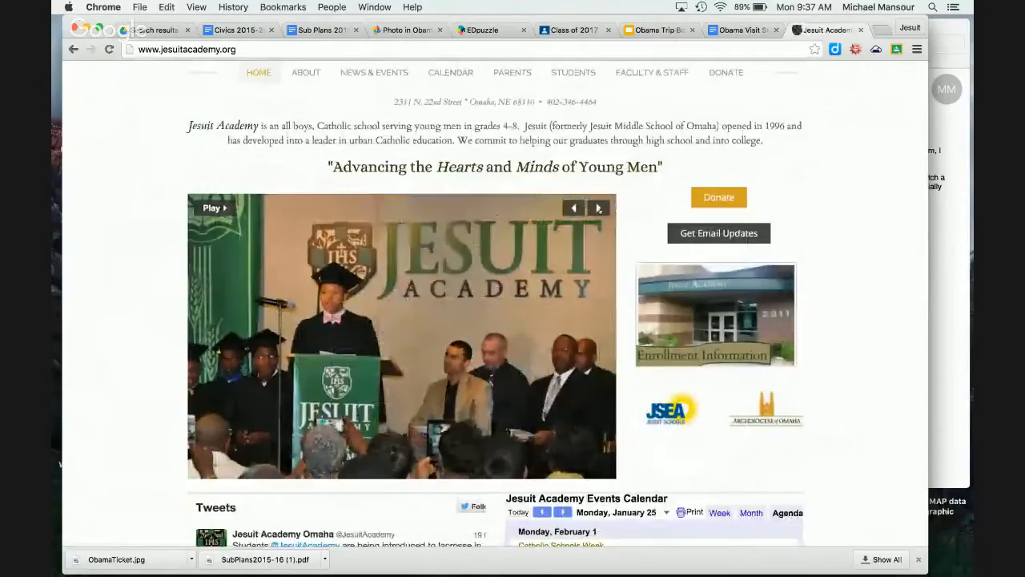
left_click(598, 208)
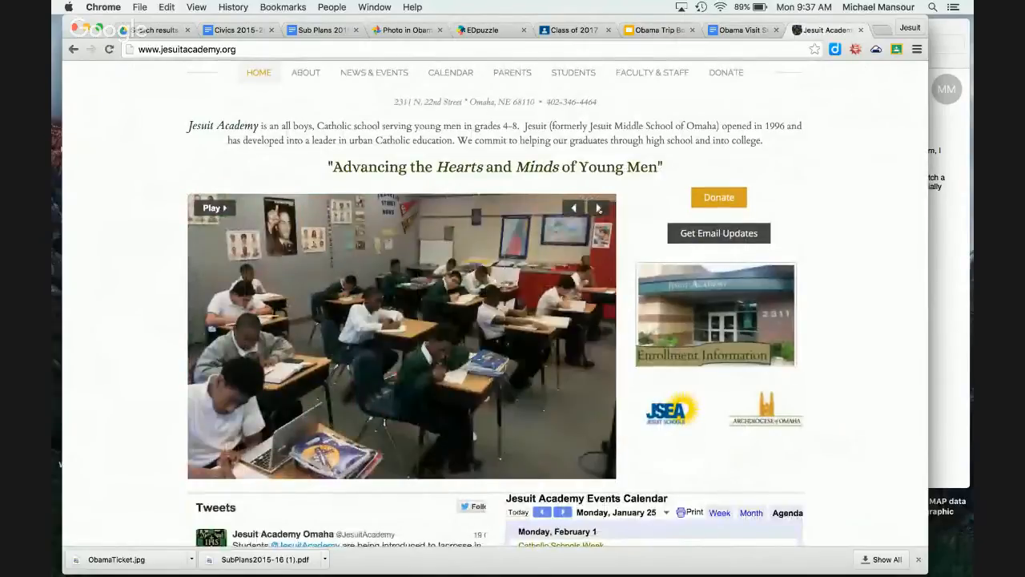
left_click(598, 209)
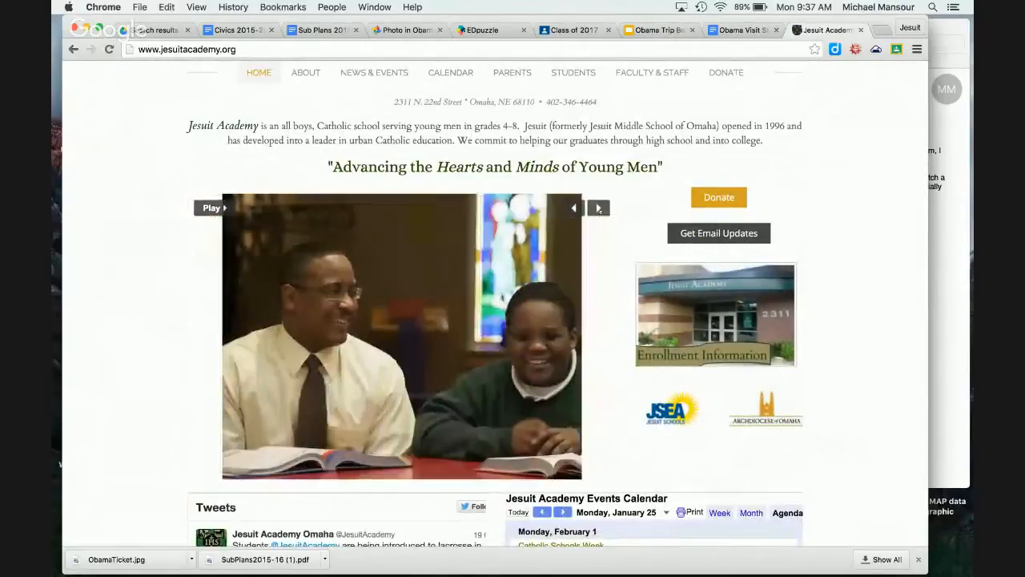
left_click(599, 208)
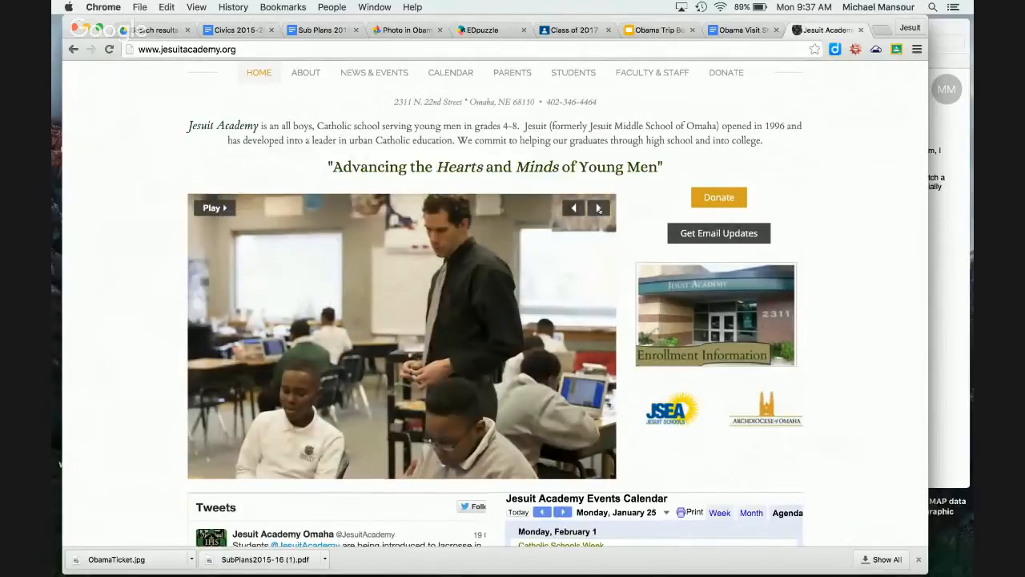
left_click(598, 208)
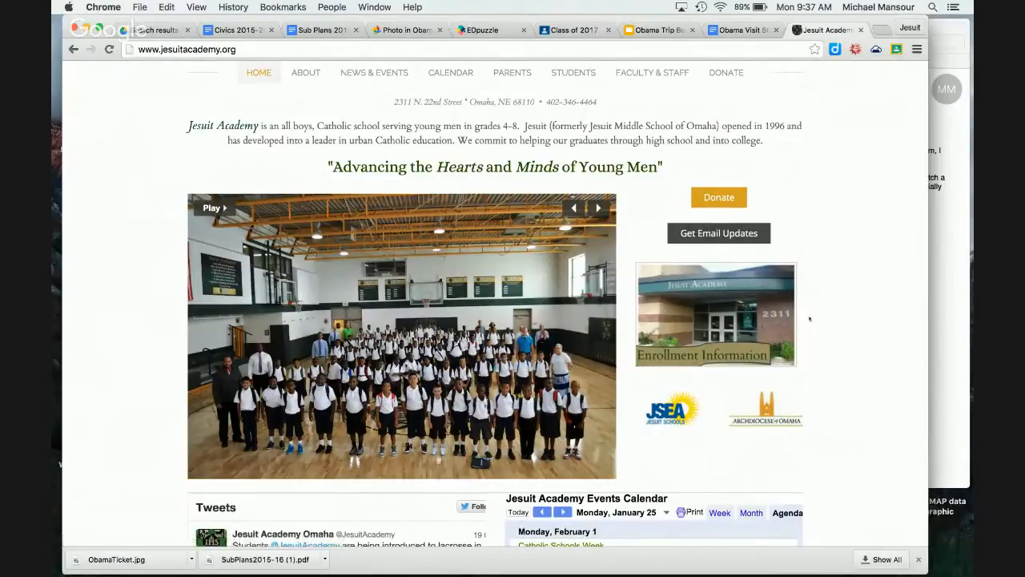
Step: Save the website's "Enrollment Information" building picture to the desktop, and insert it on slide 5 of the Obama Trip Book
left_click_drag(715, 302, 505, 108)
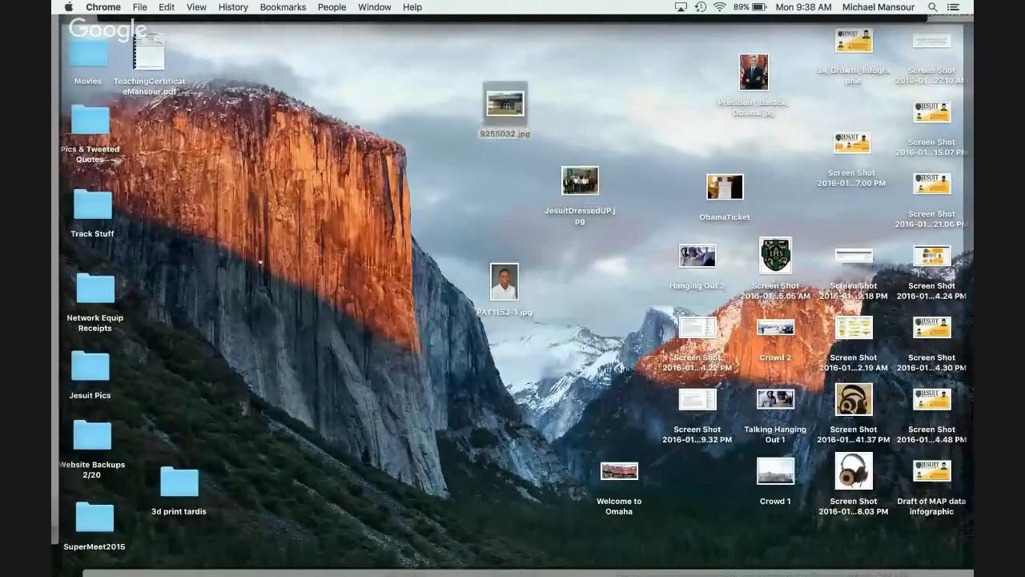
mouse_move(53, 574)
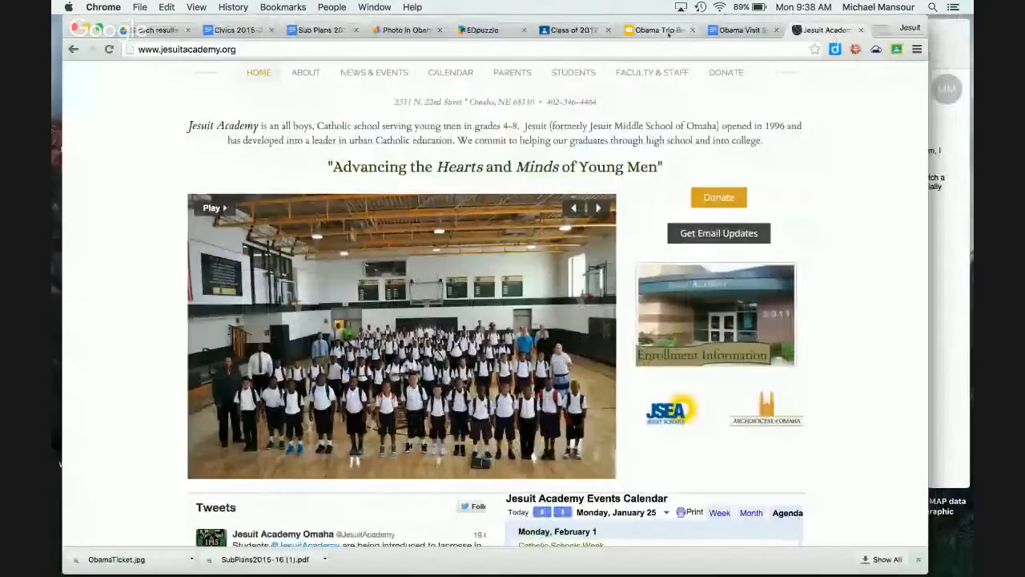
left_click(653, 31)
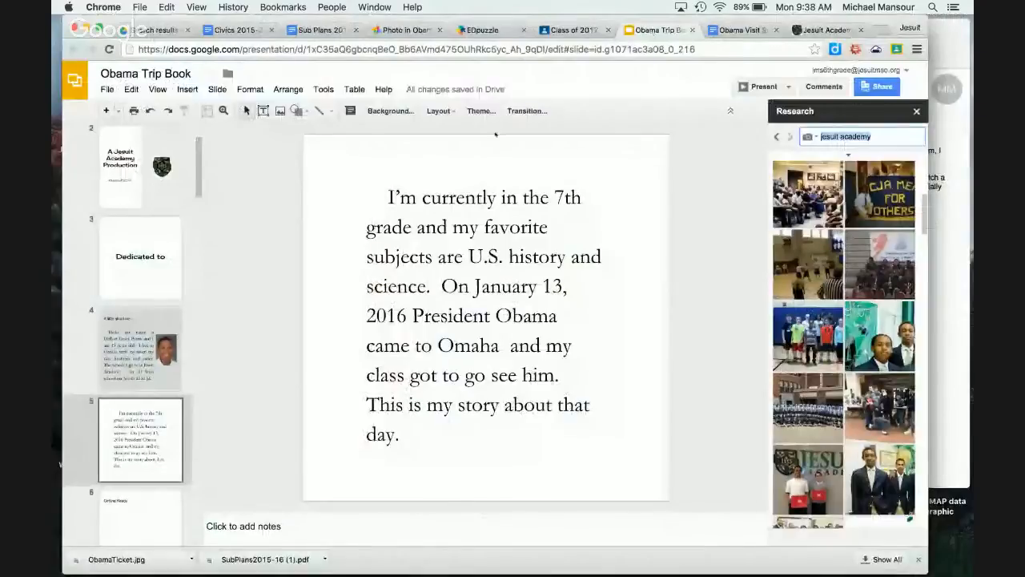
mouse_move(53, 574)
left_click_drag(504, 104, 417, 275)
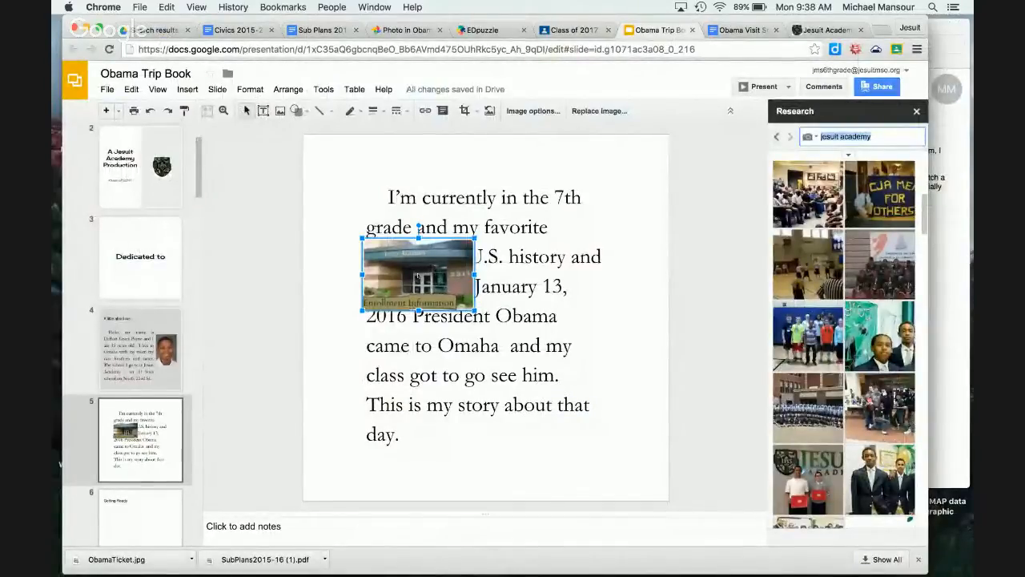
Step: Crop the "Enrollment Information" banner off the lower edge of the school building photo
double_click(417, 275)
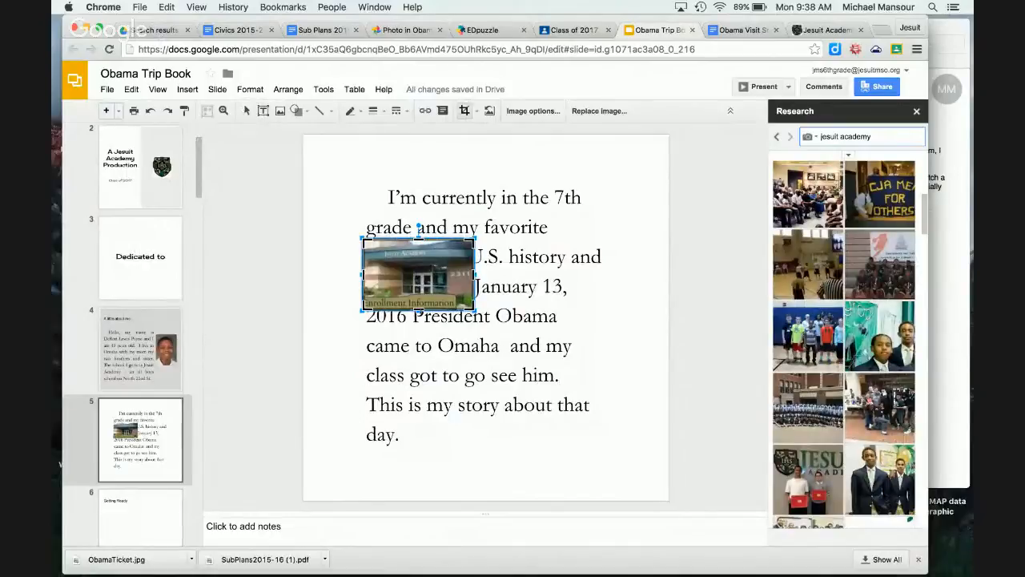
left_click_drag(418, 309, 419, 292)
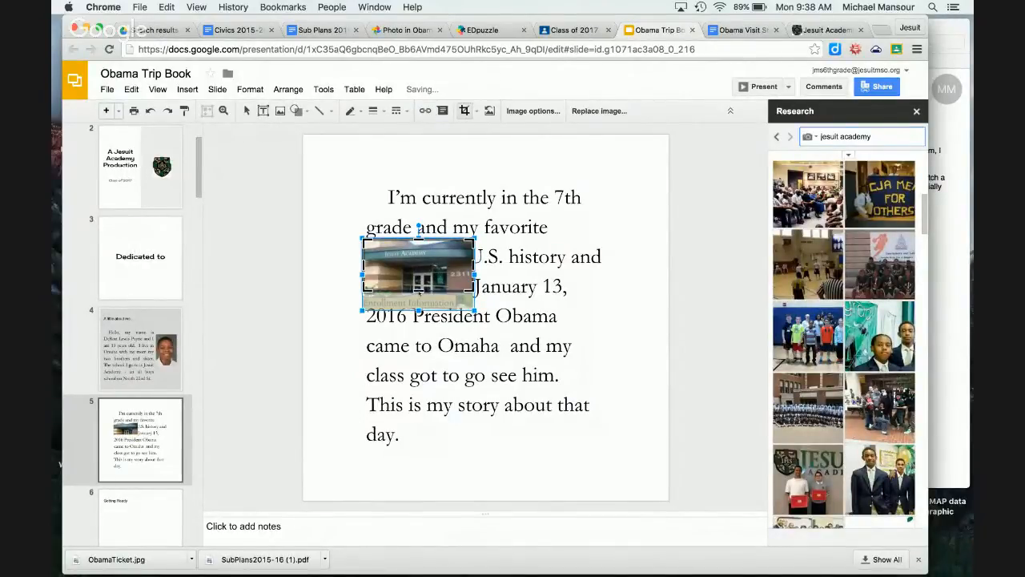
key("Return")
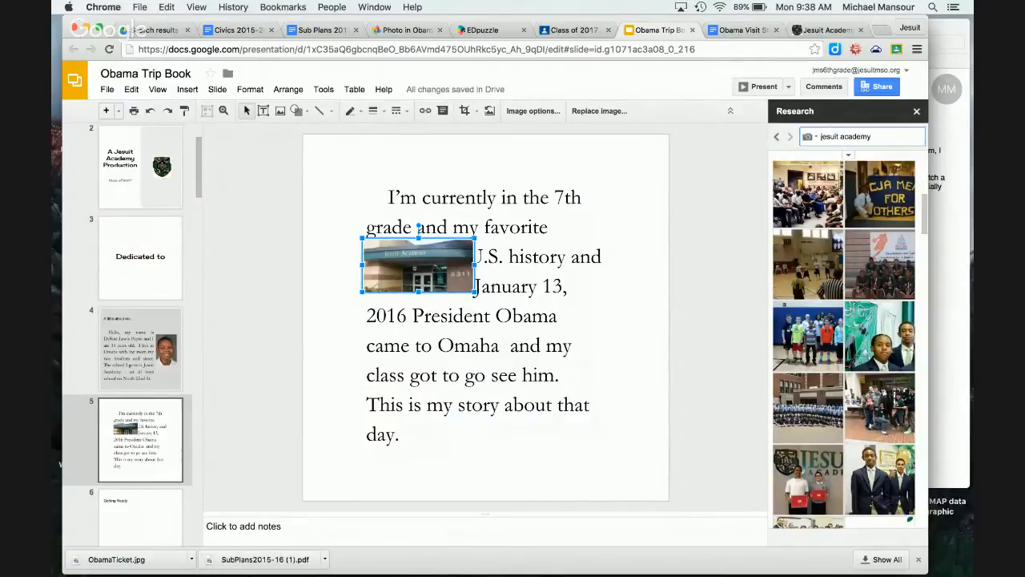
Step: Enlarge the school building photo to span the full width of slide 5 and position it over the body text
left_click_drag(386, 190, 356, 165)
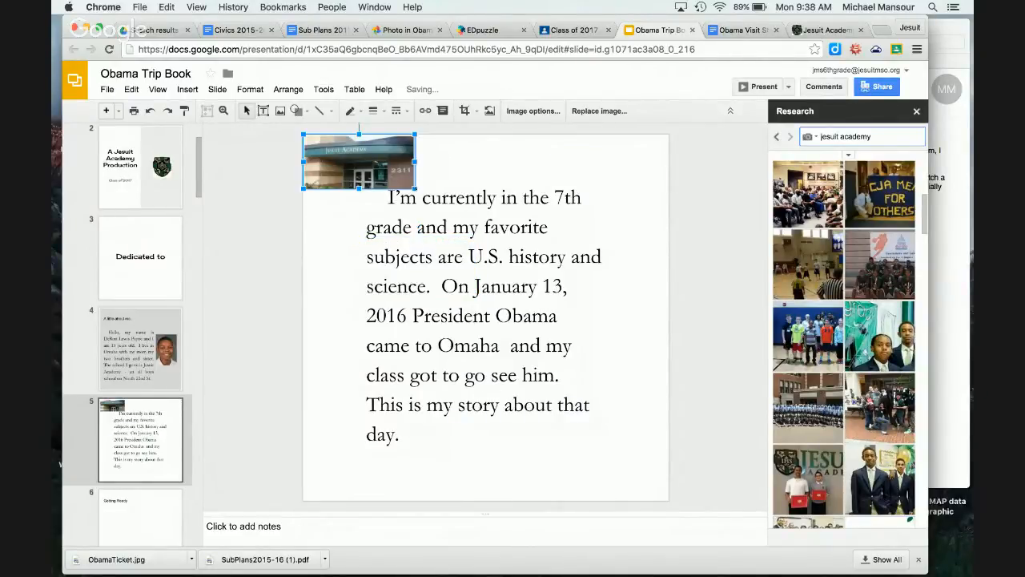
left_click_drag(414, 188, 708, 384)
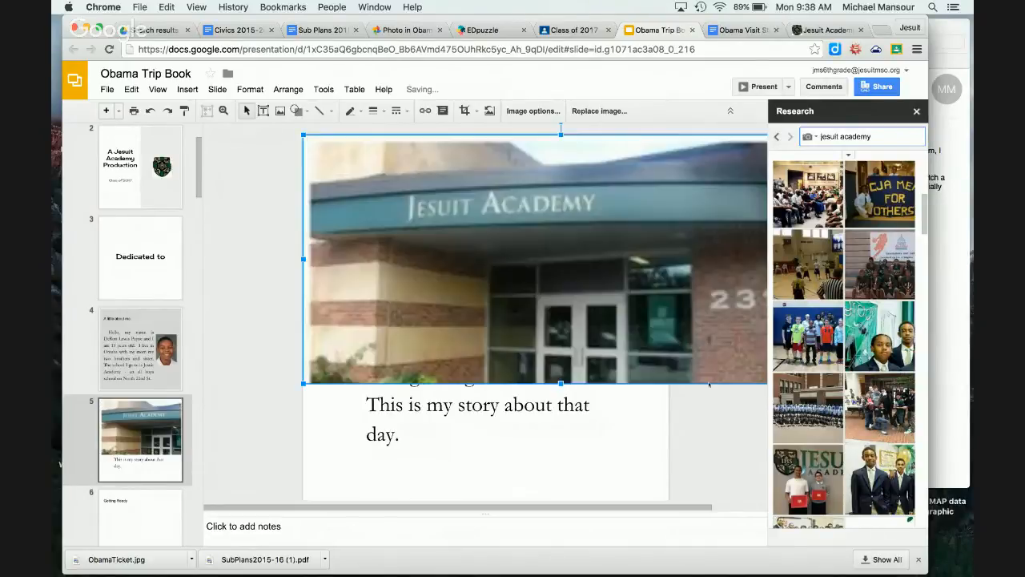
left_click_drag(530, 247, 525, 291)
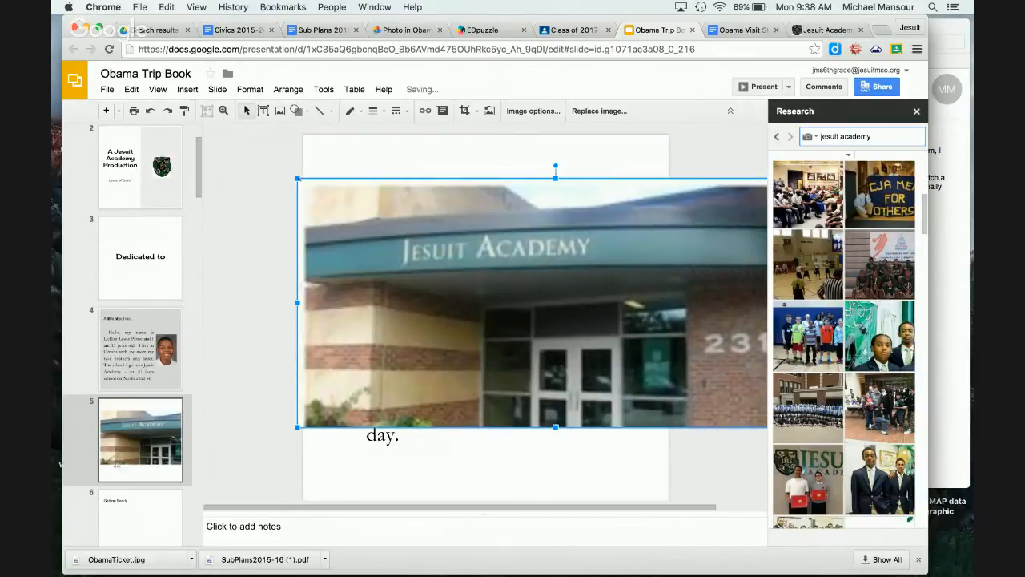
left_click_drag(298, 177, 362, 209)
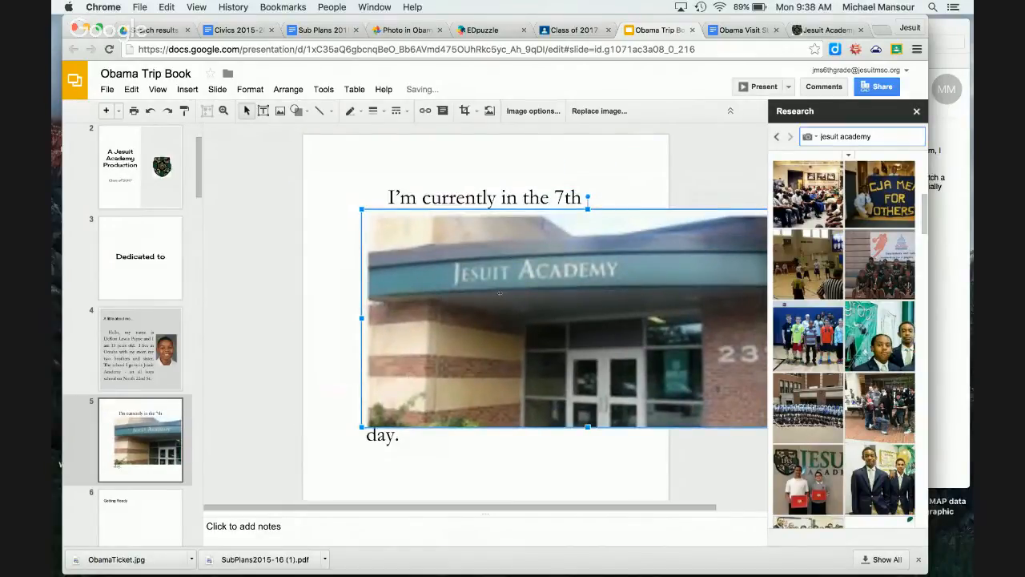
left_click_drag(499, 293, 441, 276)
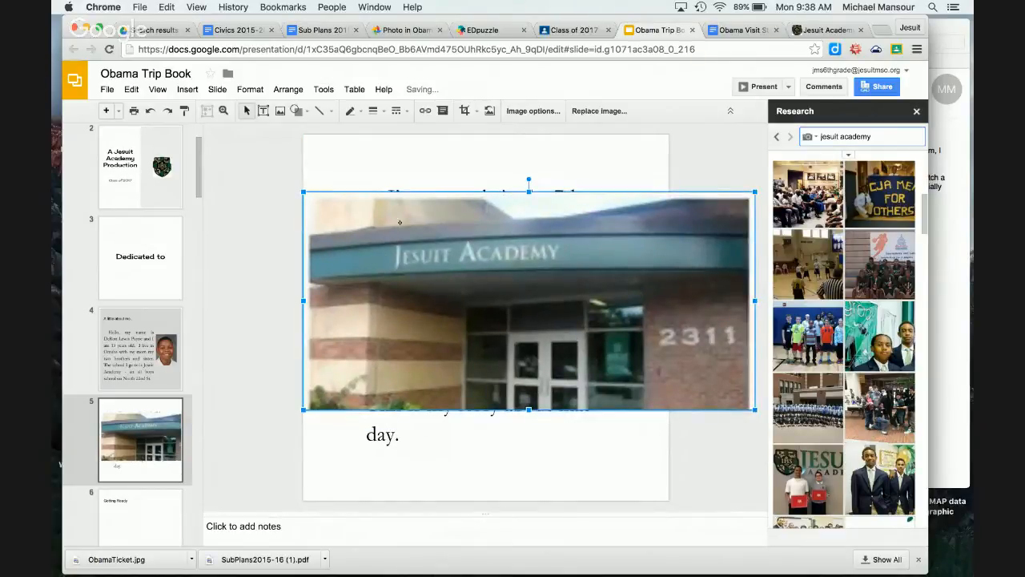
left_click_drag(303, 193, 421, 249)
left_click_drag(570, 328, 449, 281)
left_click_drag(637, 361, 667, 376)
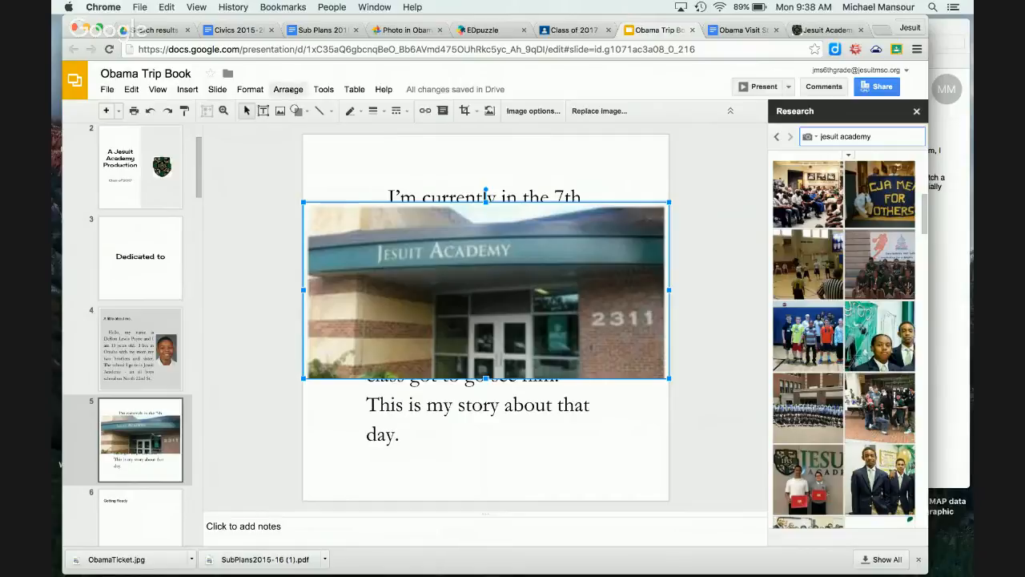
right_click(506, 324)
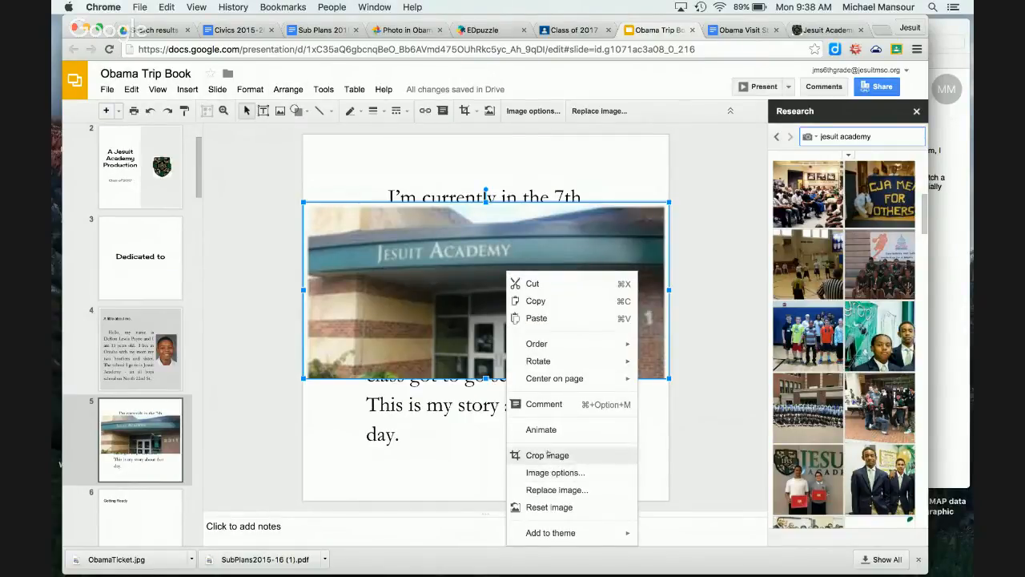
mouse_move(550, 345)
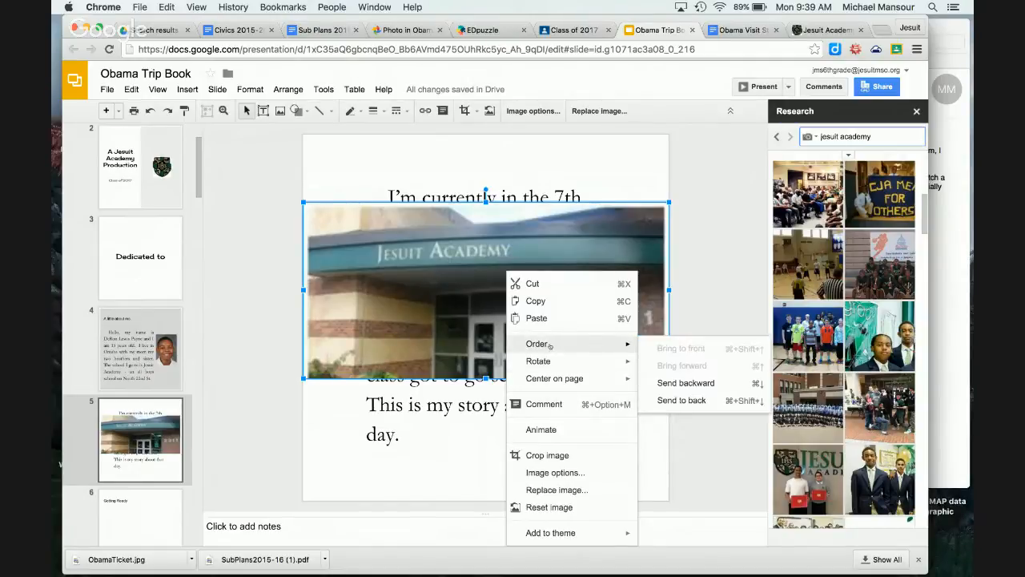
left_click(358, 305)
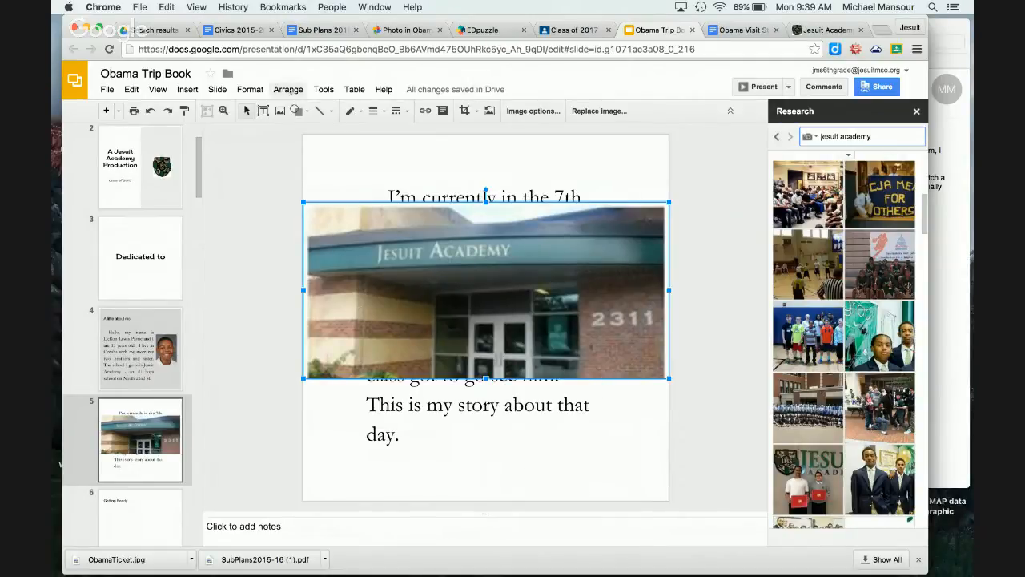
Step: Send the school building photo behind the body text on slide 5, and bring it back to the front
left_click(288, 90)
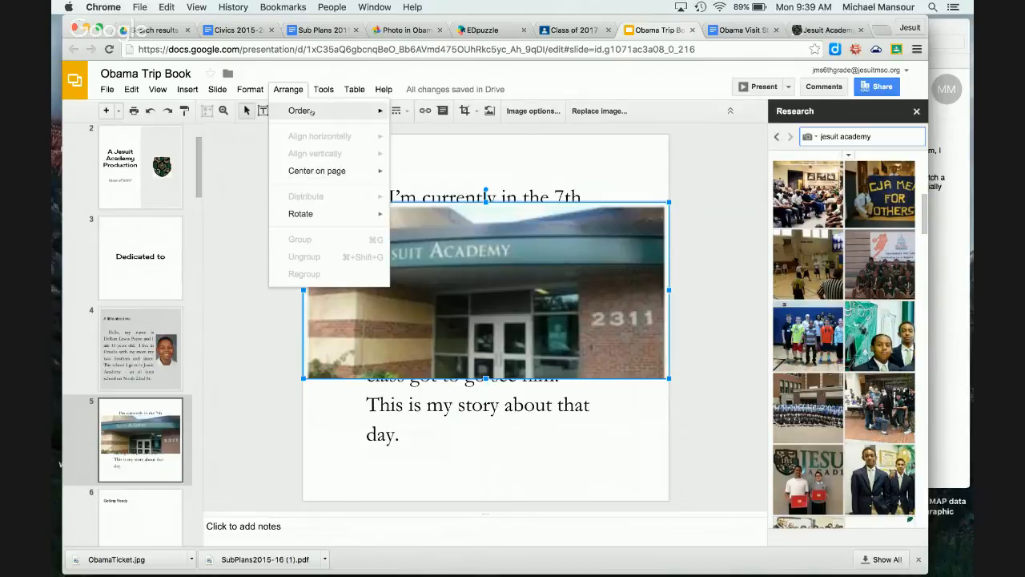
mouse_move(312, 112)
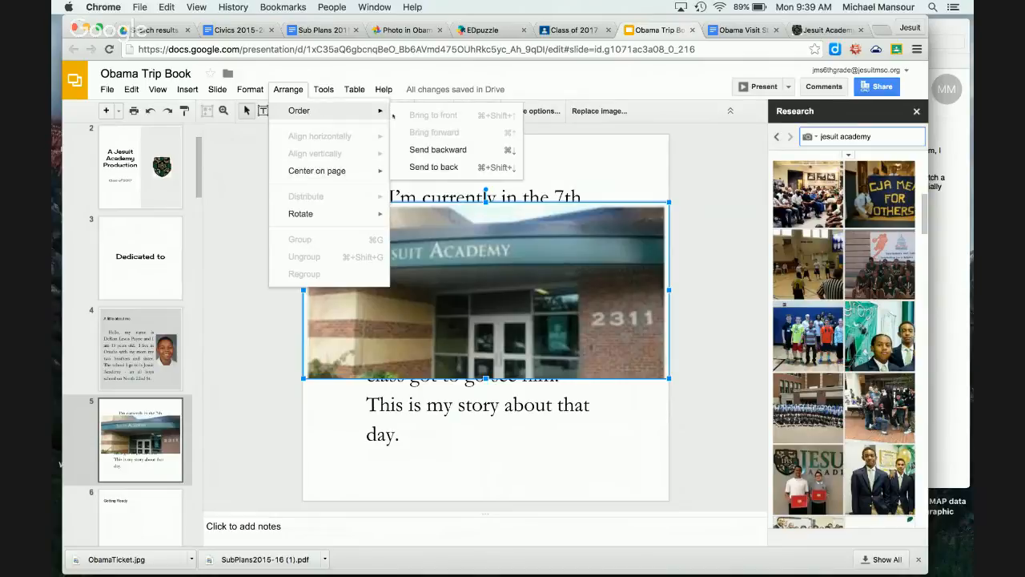
left_click(443, 167)
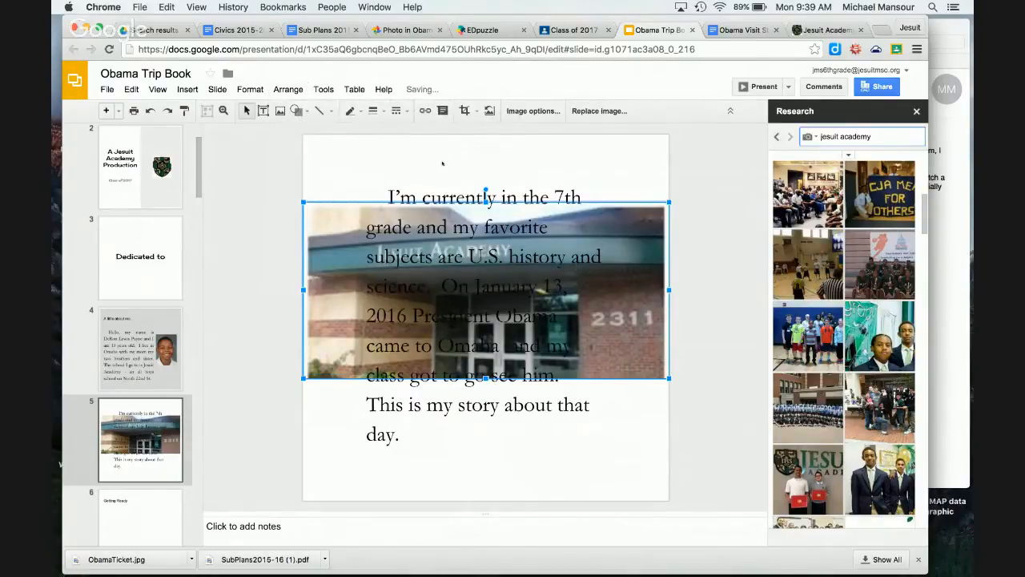
left_click(289, 89)
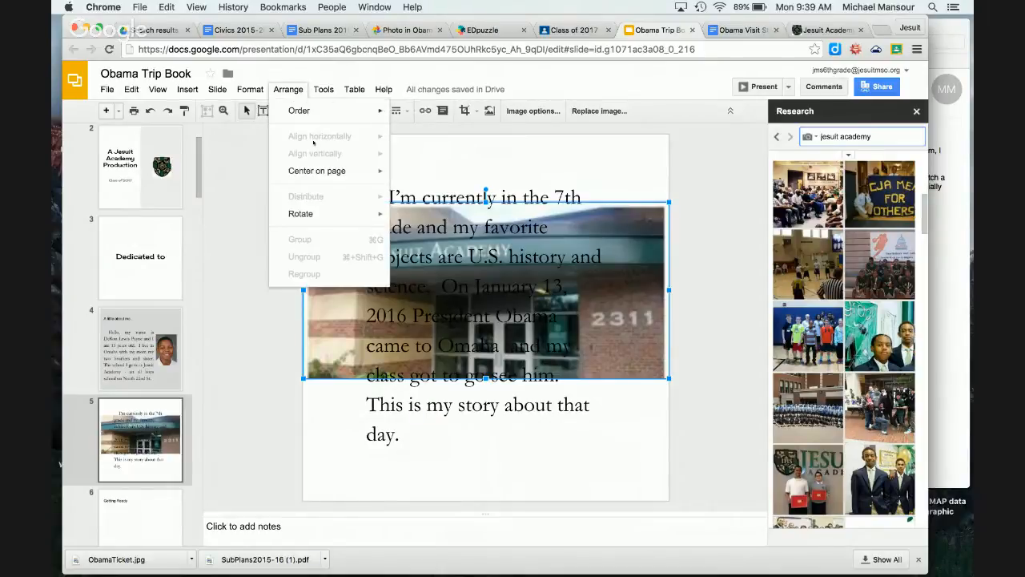
mouse_move(314, 106)
left_click(416, 116)
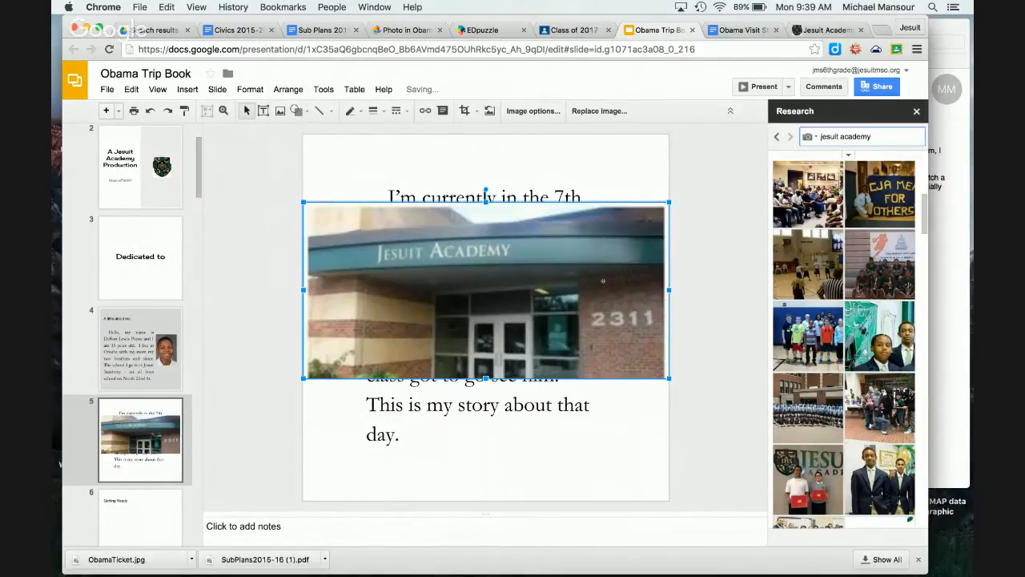
Step: Make the school building photo about half transparent and move it up to the upper edge of slide 5
left_click(533, 111)
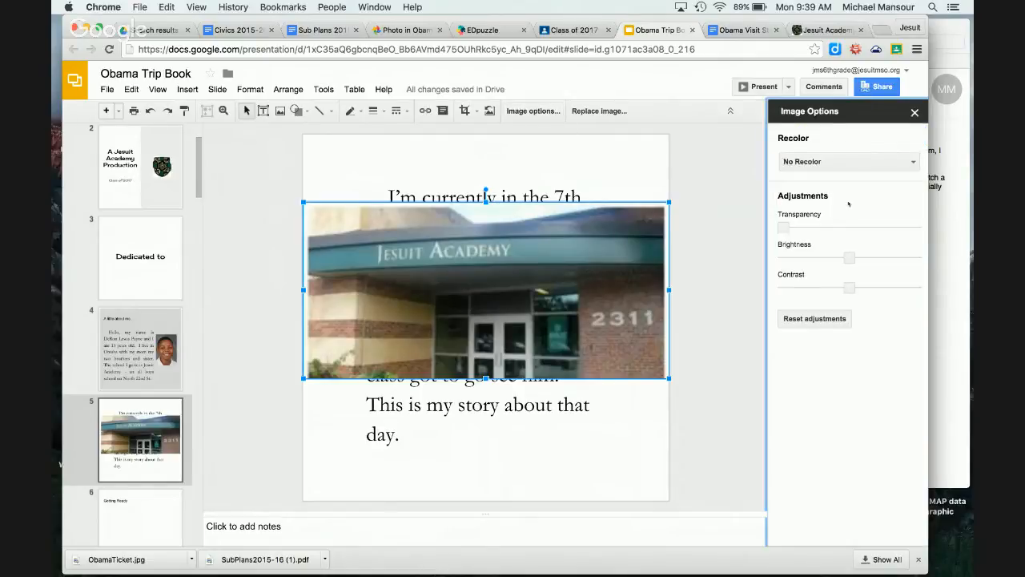
left_click_drag(786, 226, 856, 226)
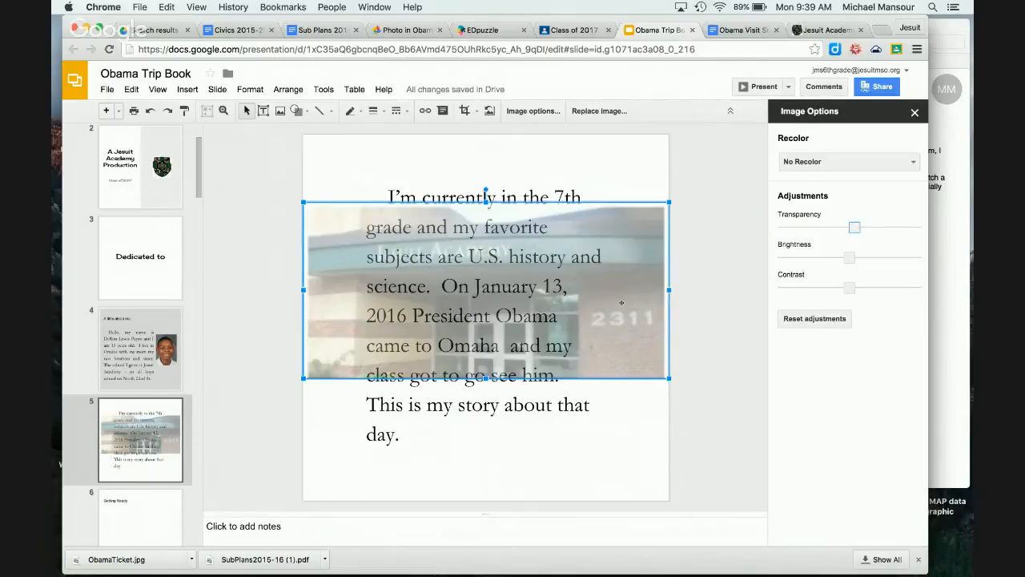
left_click_drag(620, 301, 618, 237)
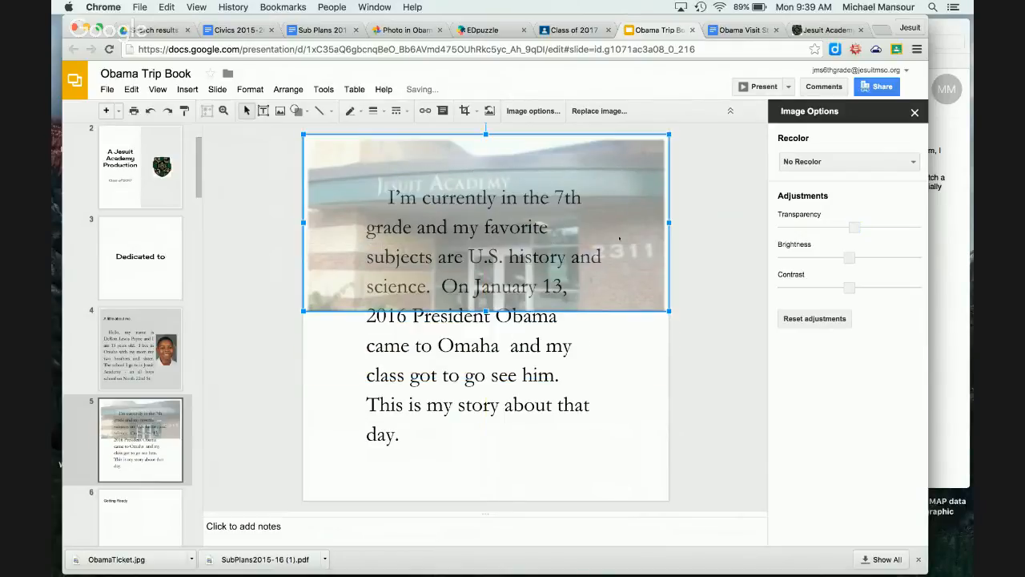
Step: Widen the body text box on both sides so it spans nearly the full width of slide 5
left_click(497, 340)
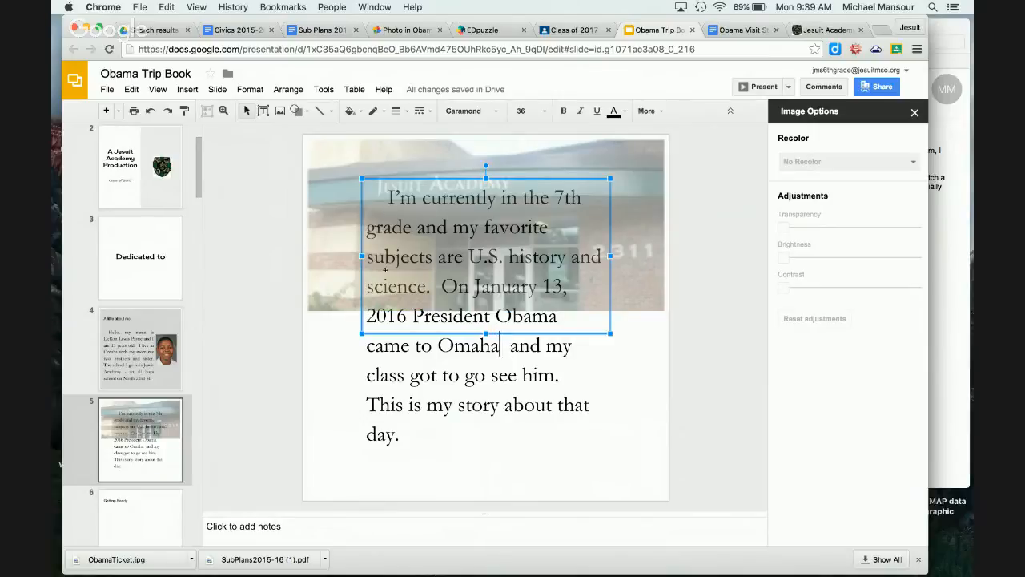
left_click_drag(362, 255, 320, 256)
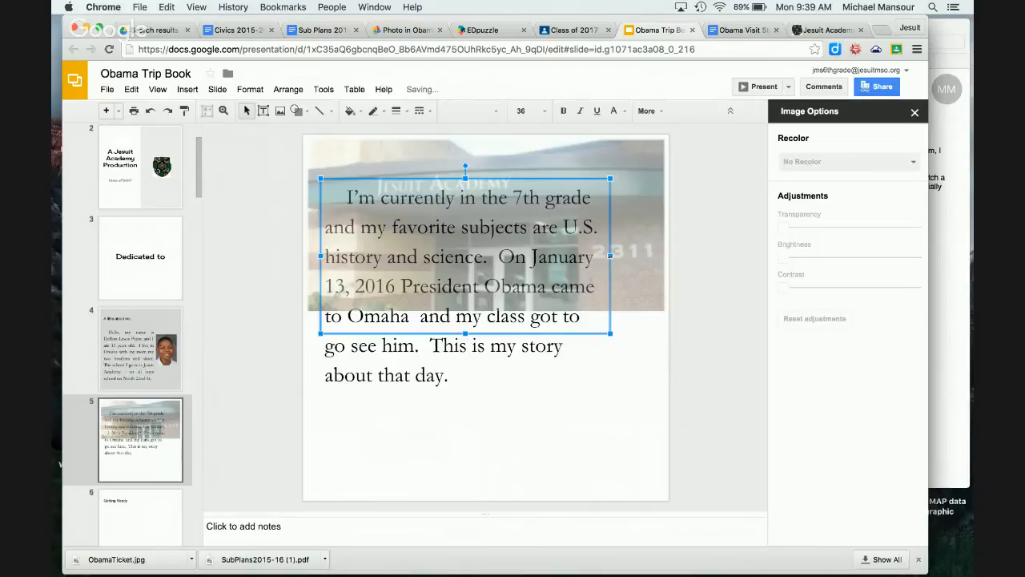
left_click_drag(611, 255, 660, 256)
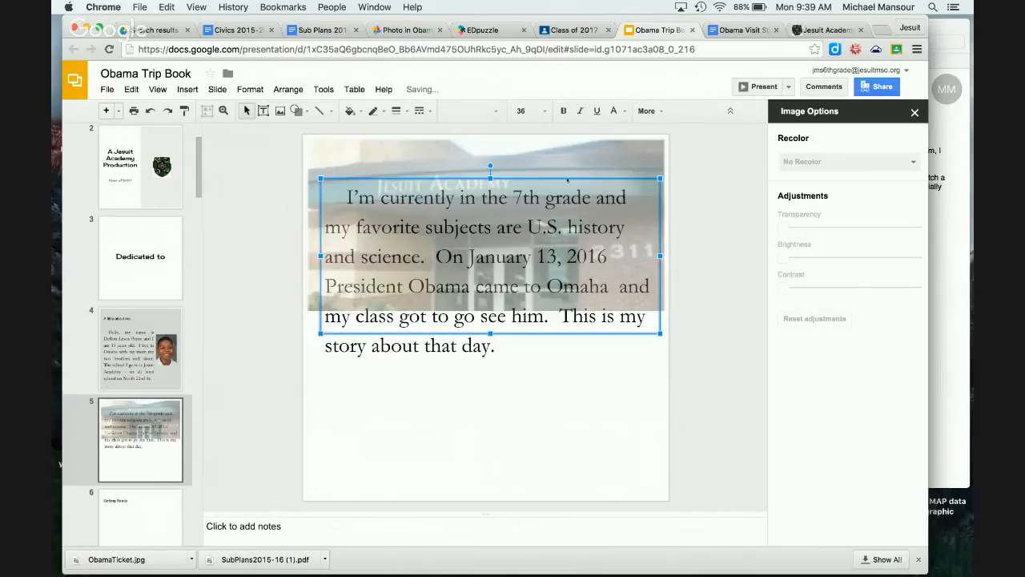
Step: Try to move the body text box down below the school building photo, and undo each move
left_click_drag(567, 179, 571, 360)
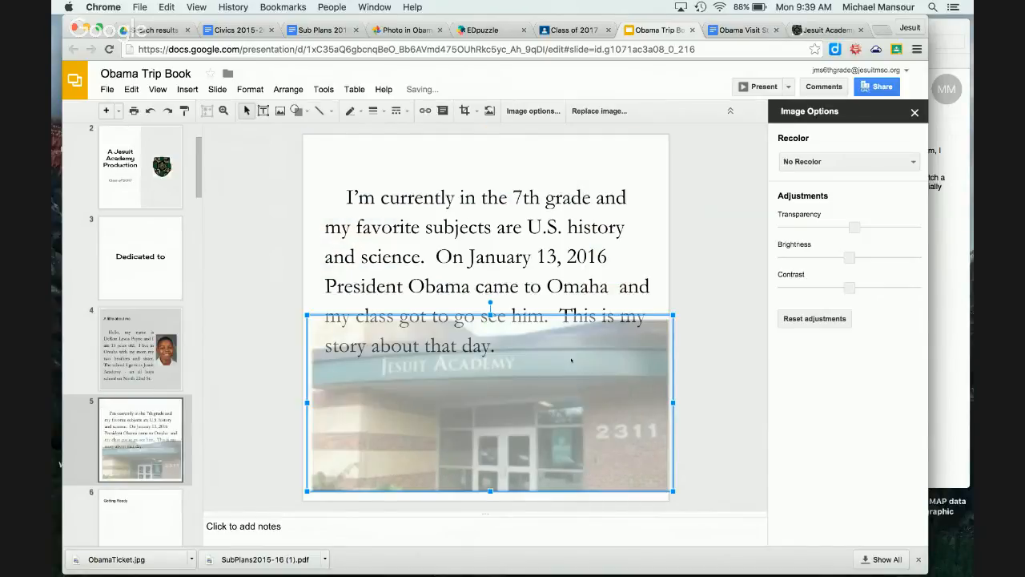
key("super+z")
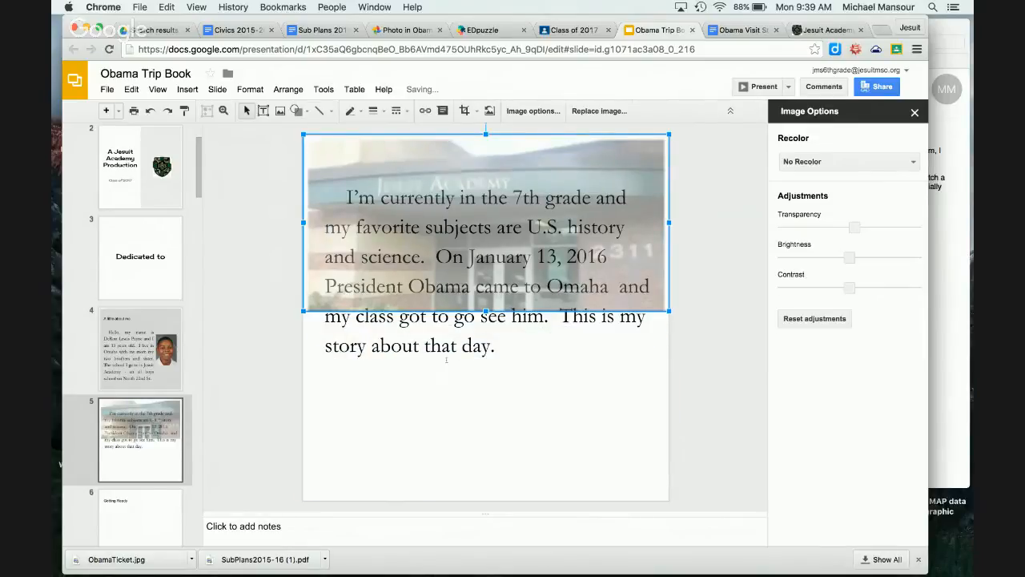
left_click(446, 360)
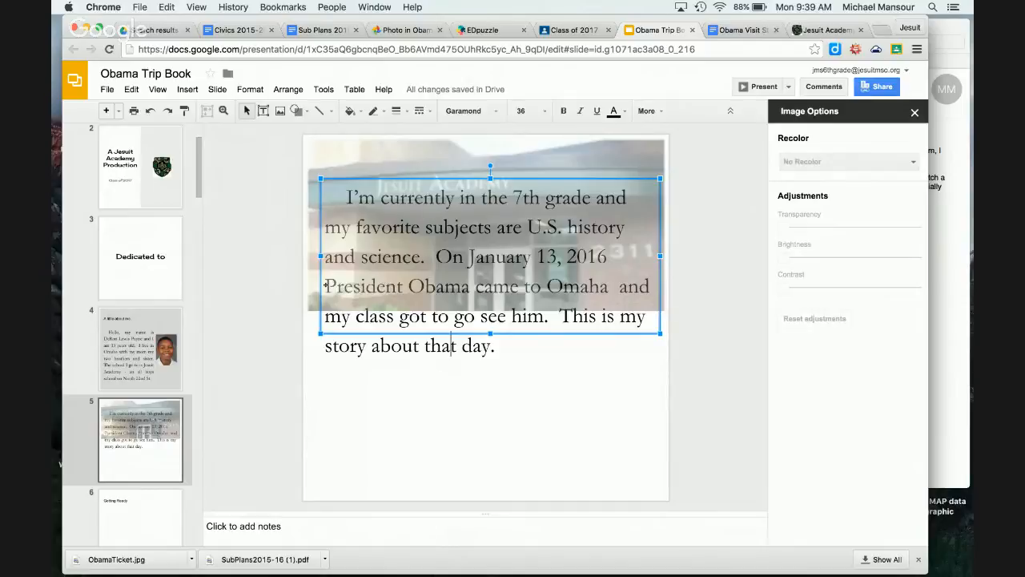
left_click_drag(332, 283, 327, 345)
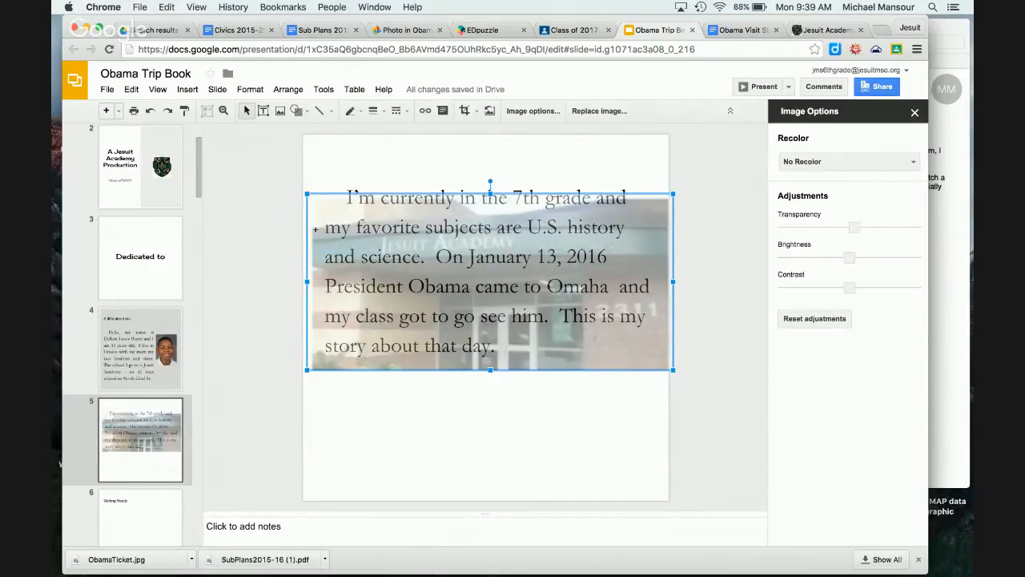
key("super+z")
Step: Move the body text box below the school building photo and extend its upper edge to just beneath the photo
left_click(391, 343)
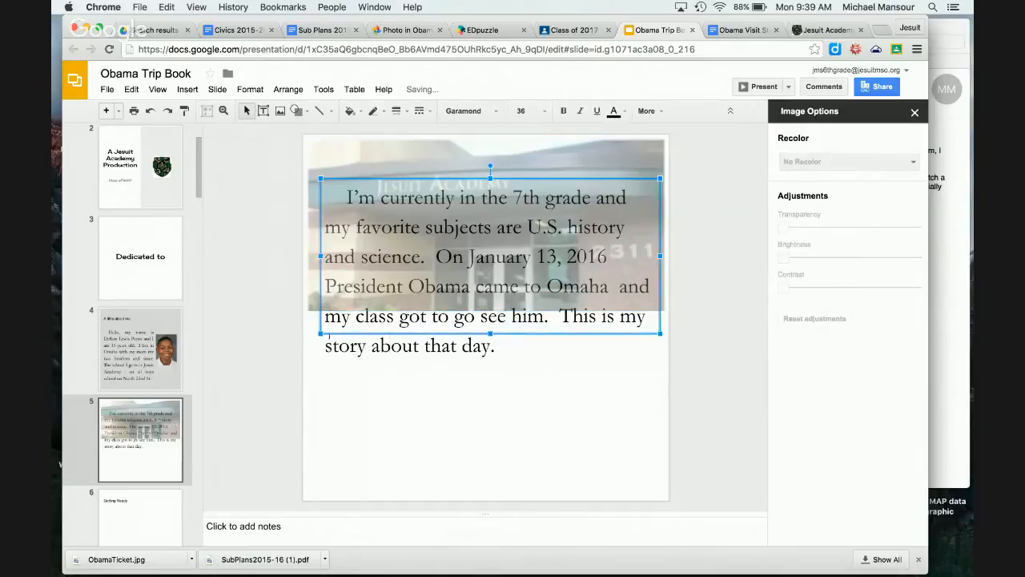
left_click_drag(318, 316, 319, 480)
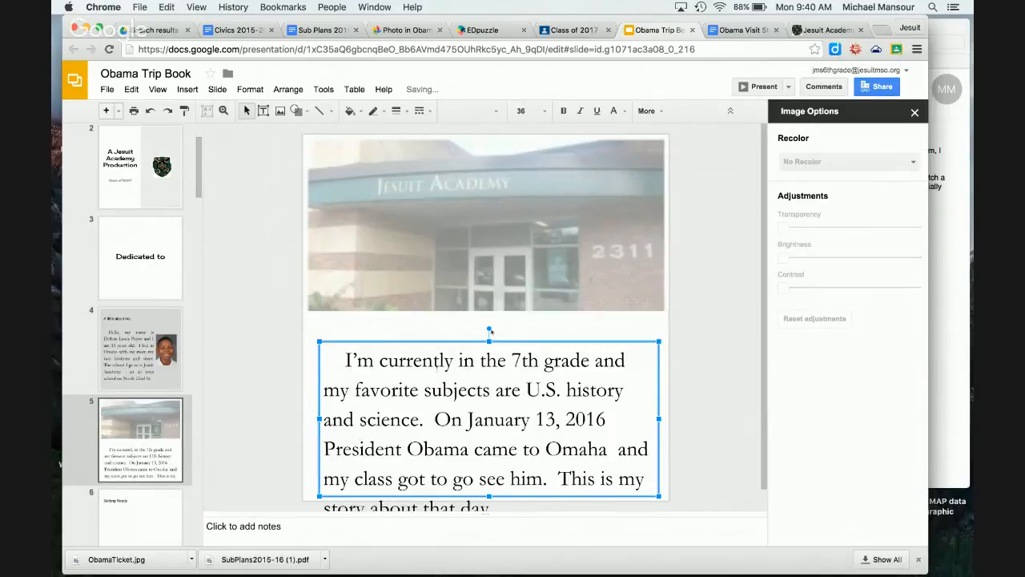
left_click_drag(489, 340, 488, 317)
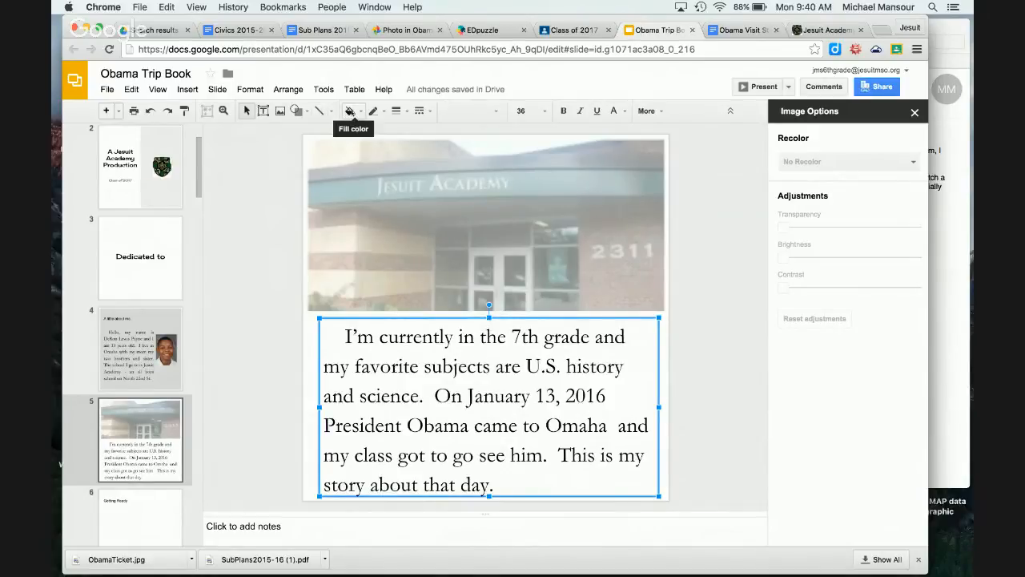
Step: Try yellow as the body text box's fill color, and settle on light gray
left_click(350, 112)
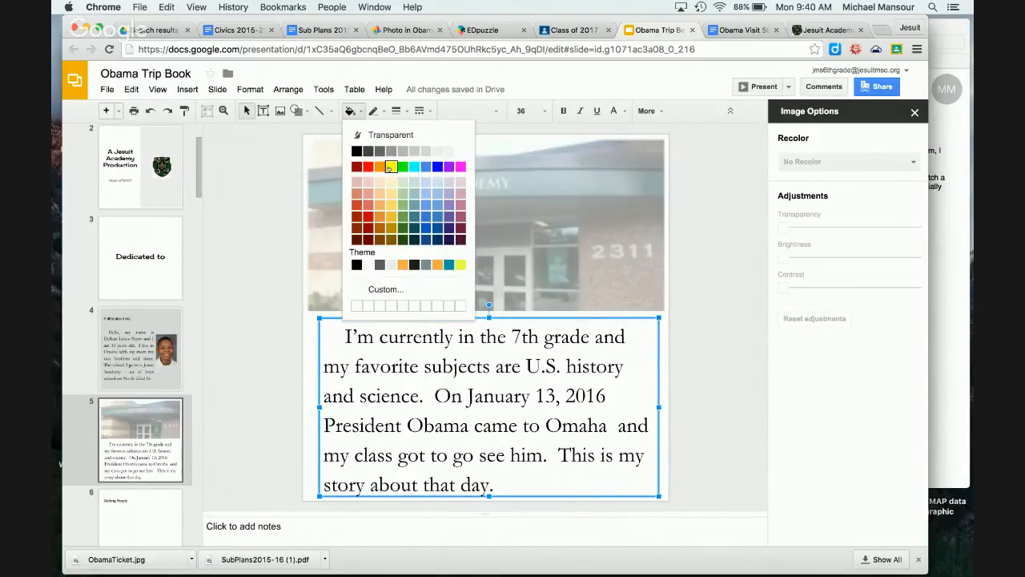
left_click(388, 169)
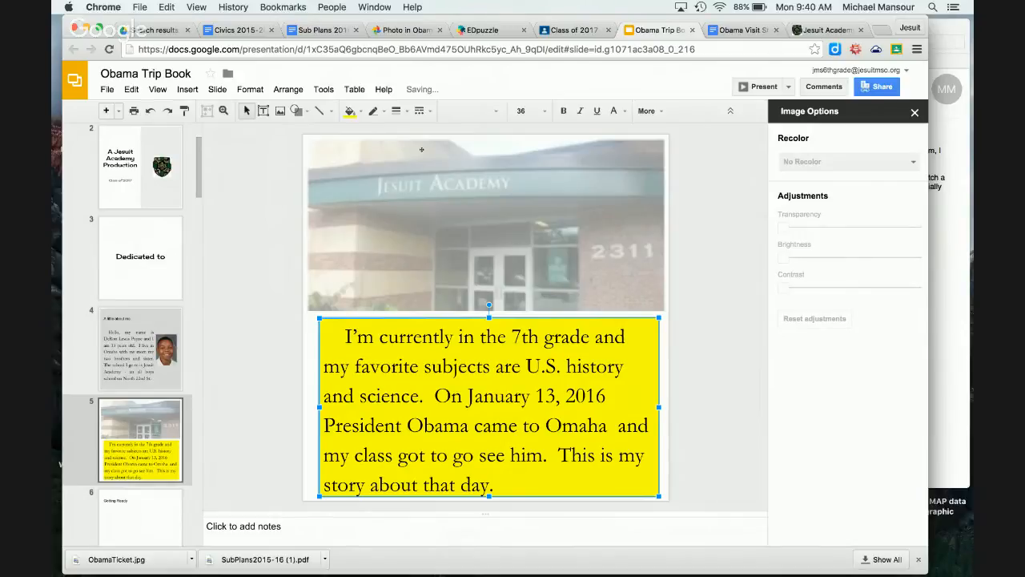
left_click(350, 112)
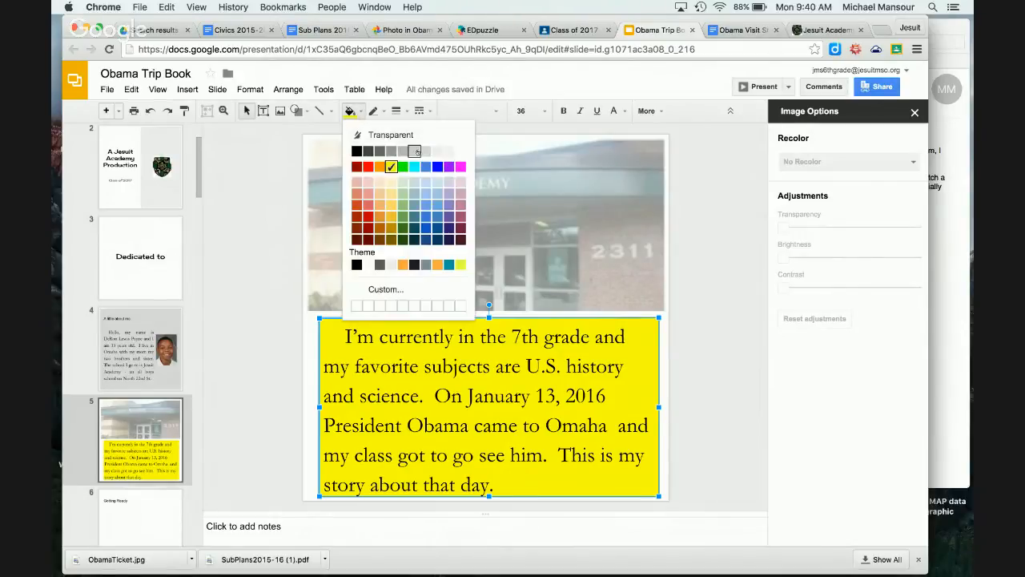
left_click(426, 150)
left_click(708, 408)
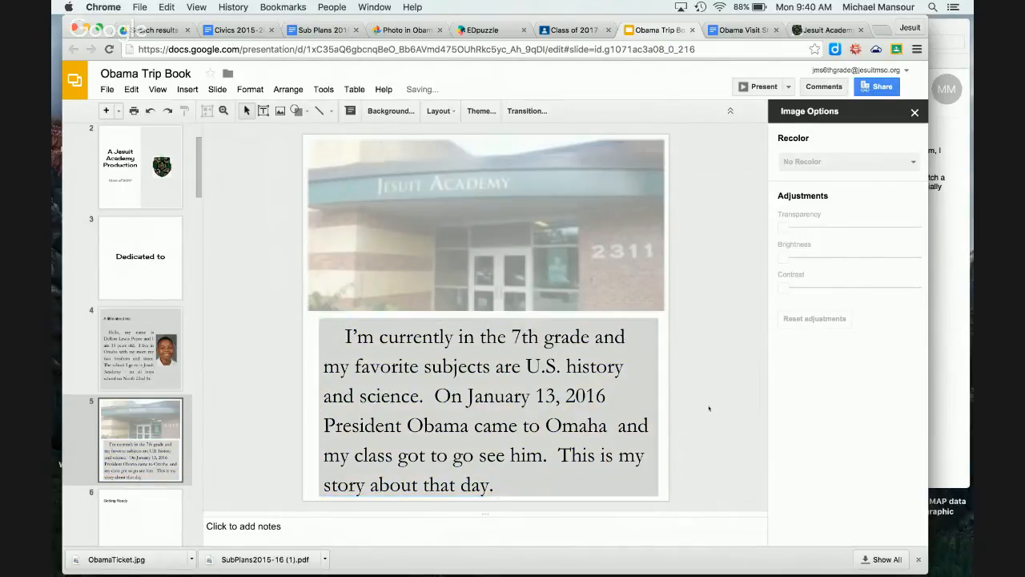
Step: Compare the look of slides 4 and 5, and look over the "Getting Ready" slides that follow
left_click(136, 352)
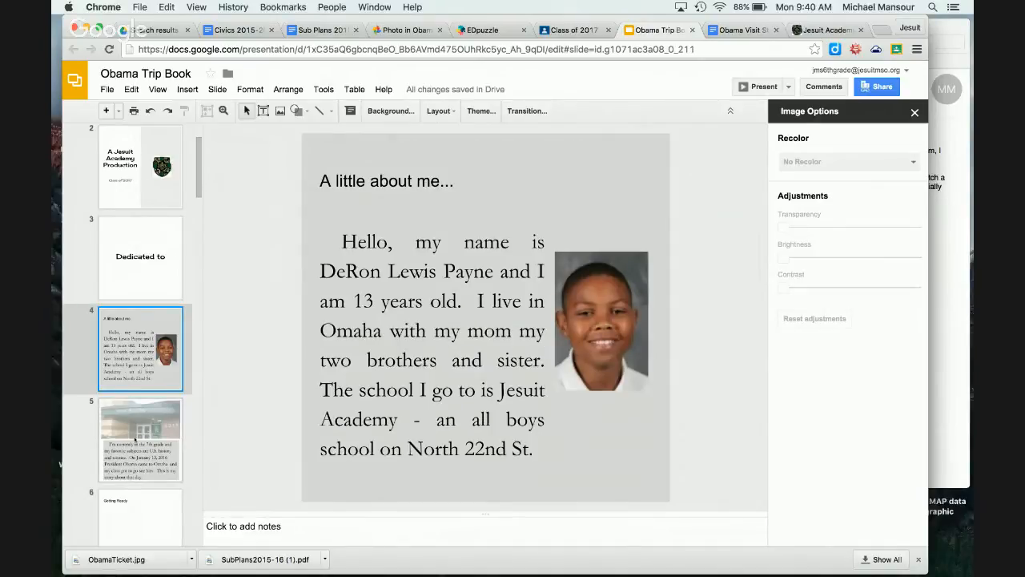
left_click(136, 439)
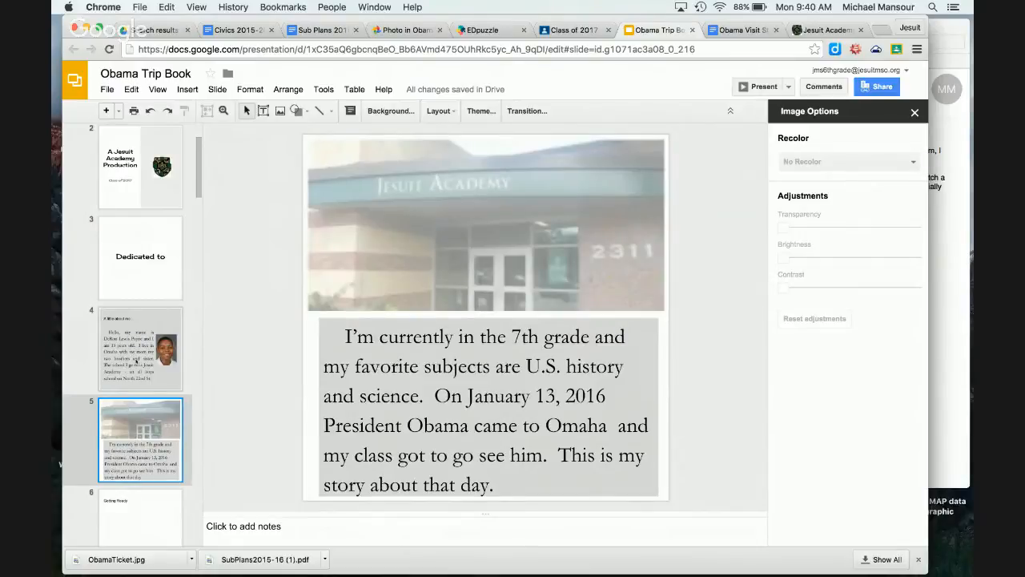
left_click(136, 362)
left_click(140, 432)
scroll(140, 430, "down", 1)
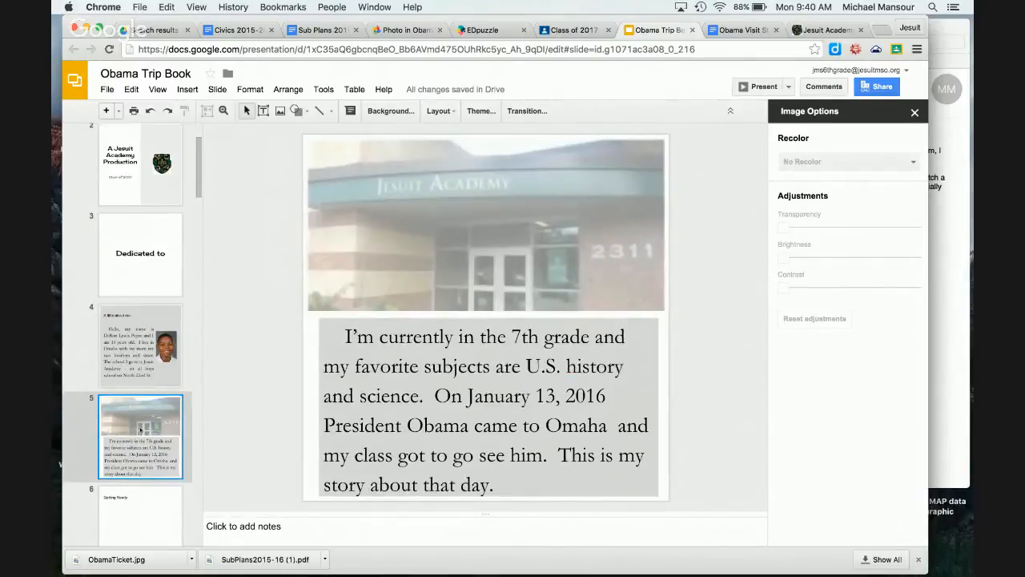
scroll(140, 430, "down", 3)
left_click(139, 387)
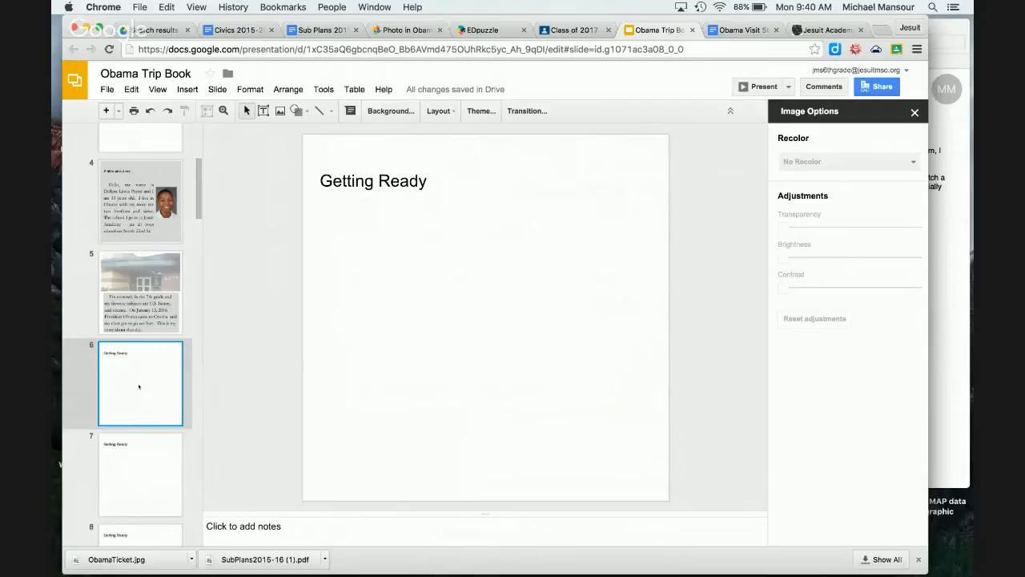
scroll(138, 389, "down", 4)
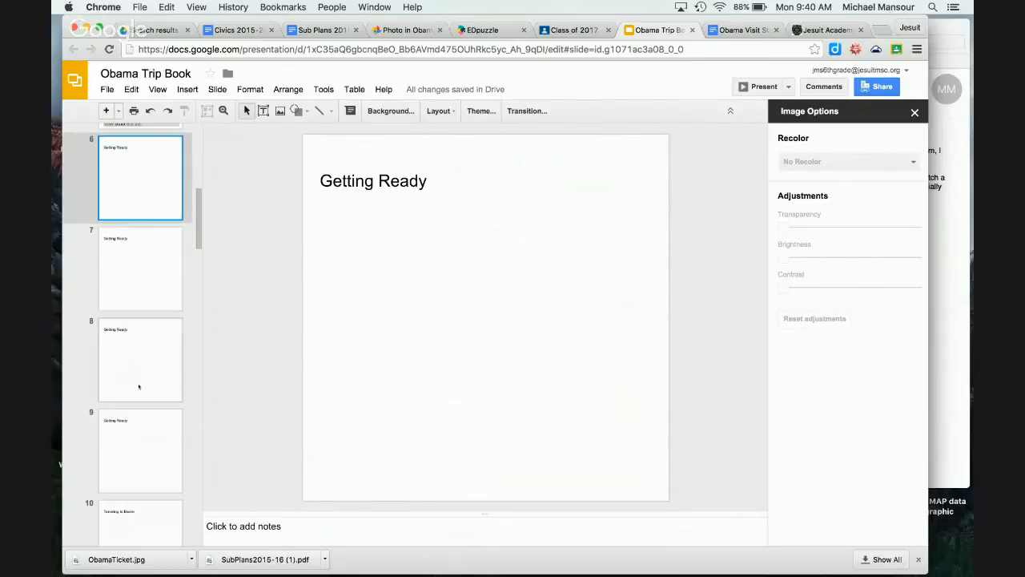
Step: In the "Obama Visit Story" document, copy the passage from "The day got off to a bit of a rough start" through "we had to be at U.N.O early."
left_click(734, 31)
scroll(408, 344, "down", 2)
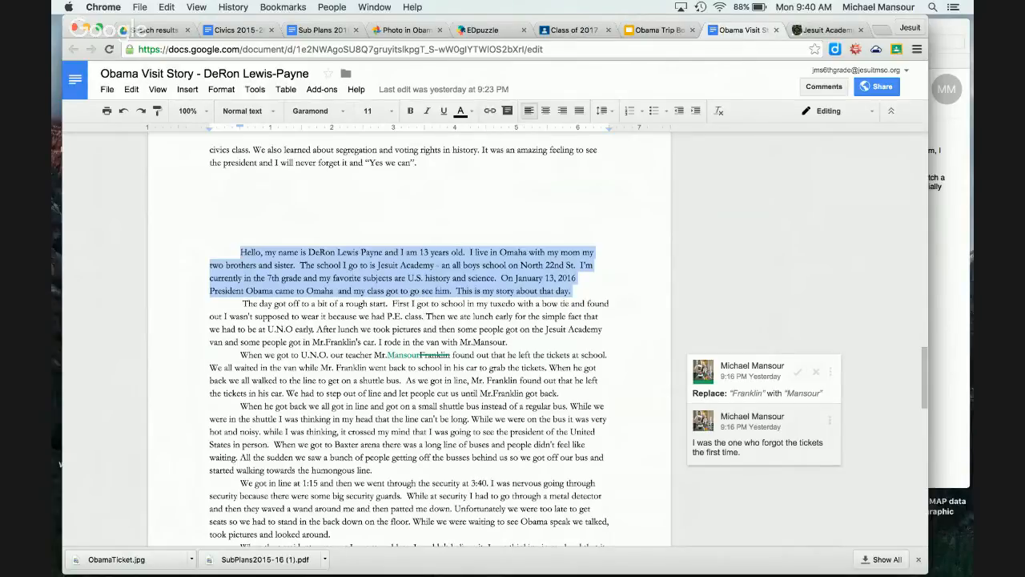
left_click_drag(314, 329, 241, 304)
key("super+c")
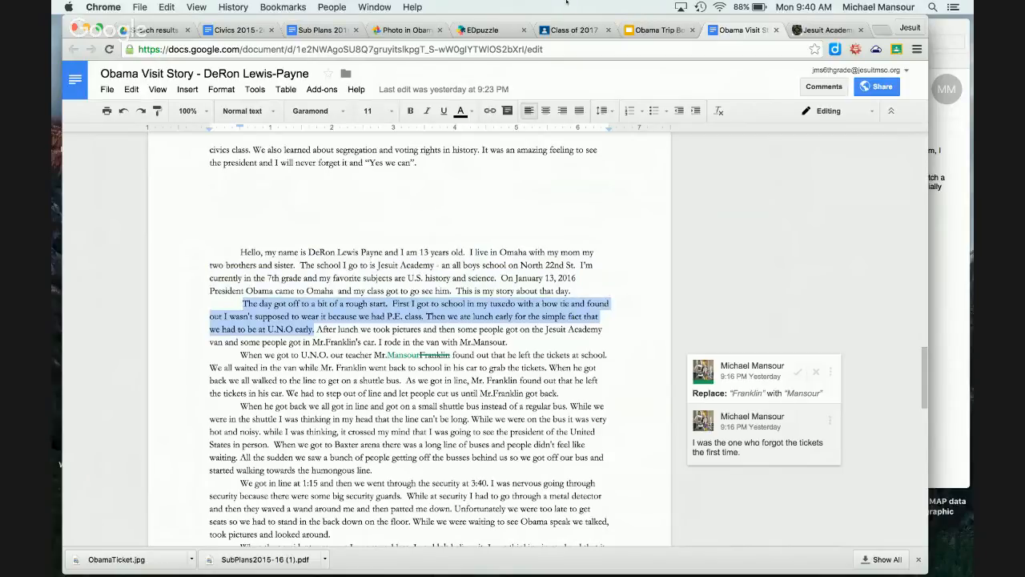
Step: In the Obama Trip Book presentation, add a large text box below slide 6's "Getting Ready" title and paste the copied passage into it
left_click(640, 30)
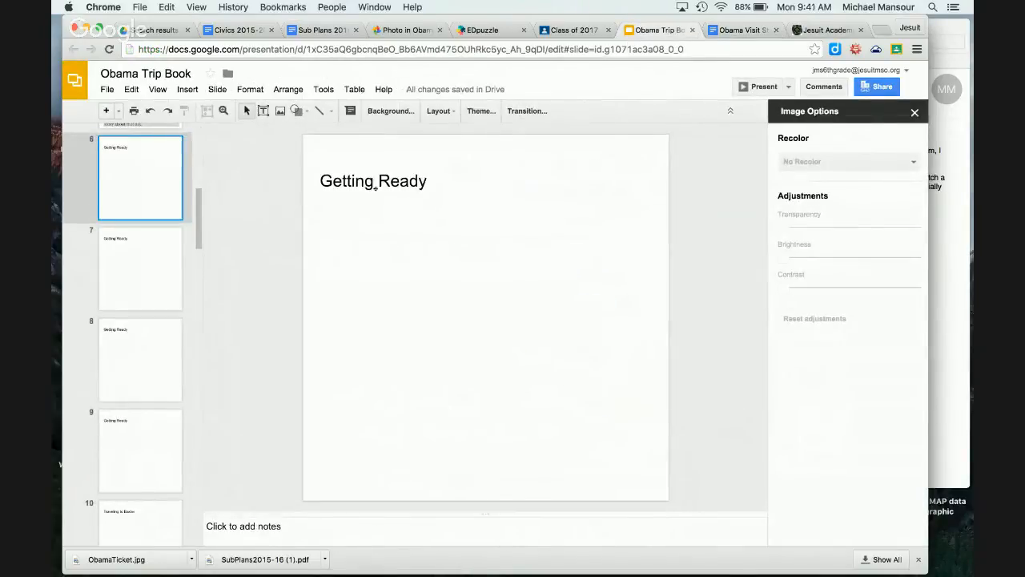
left_click(146, 267)
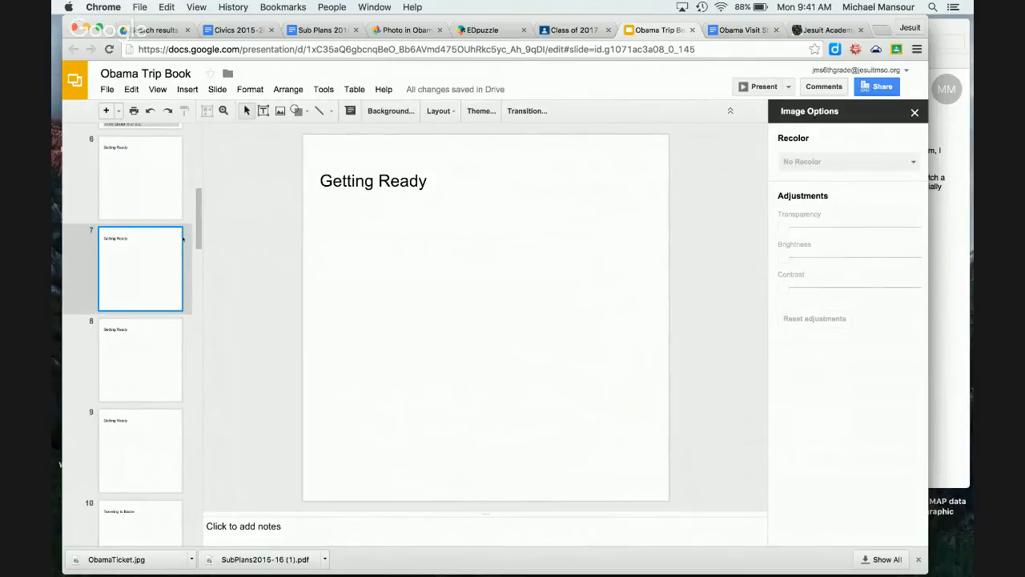
scroll(182, 239, "up", 2)
left_click(145, 264)
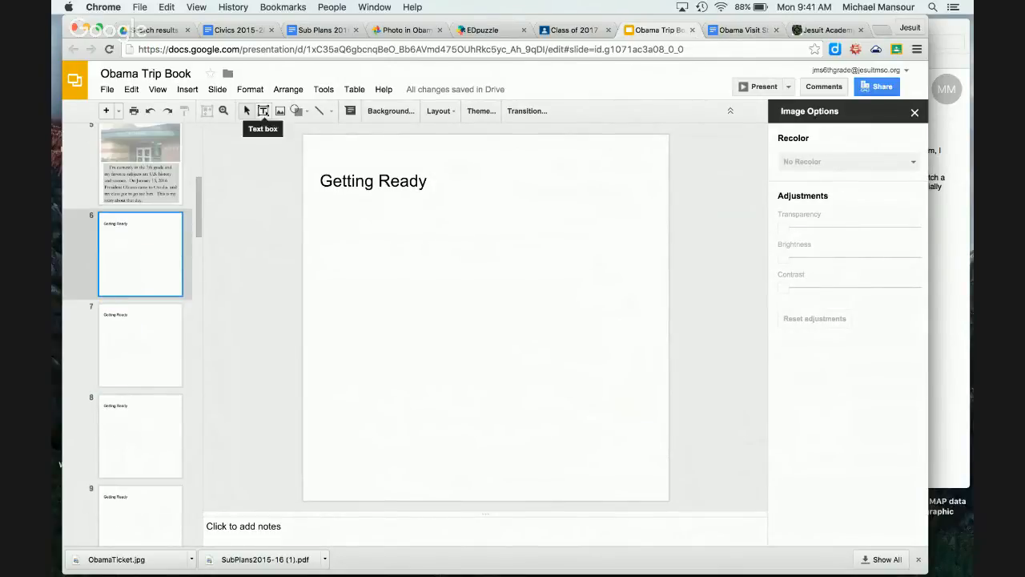
left_click(262, 110)
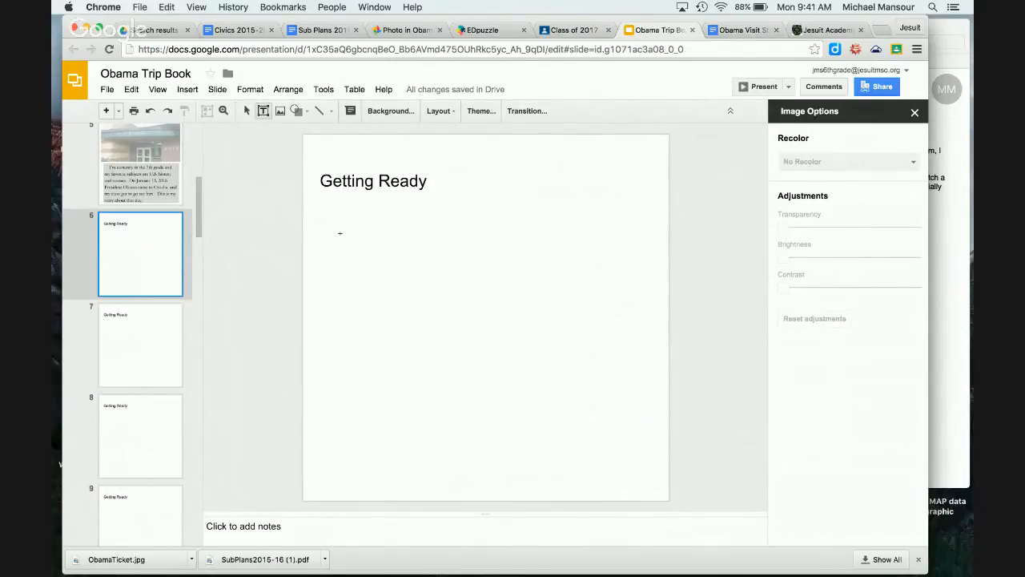
left_click_drag(340, 233, 636, 416)
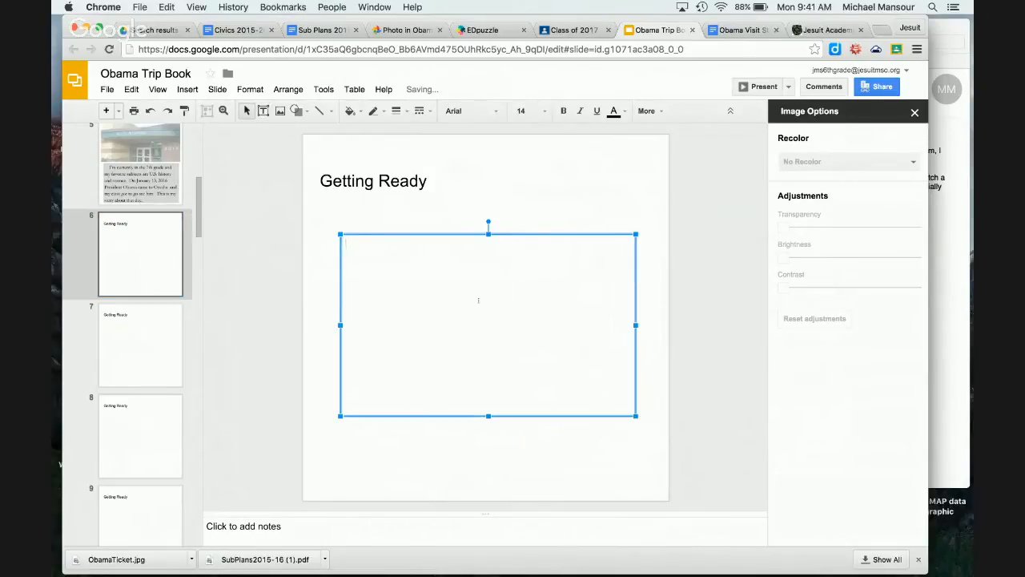
key("super+v")
Step: Set all the pasted text on slide 6 to 36-point Garamond
key("super+a")
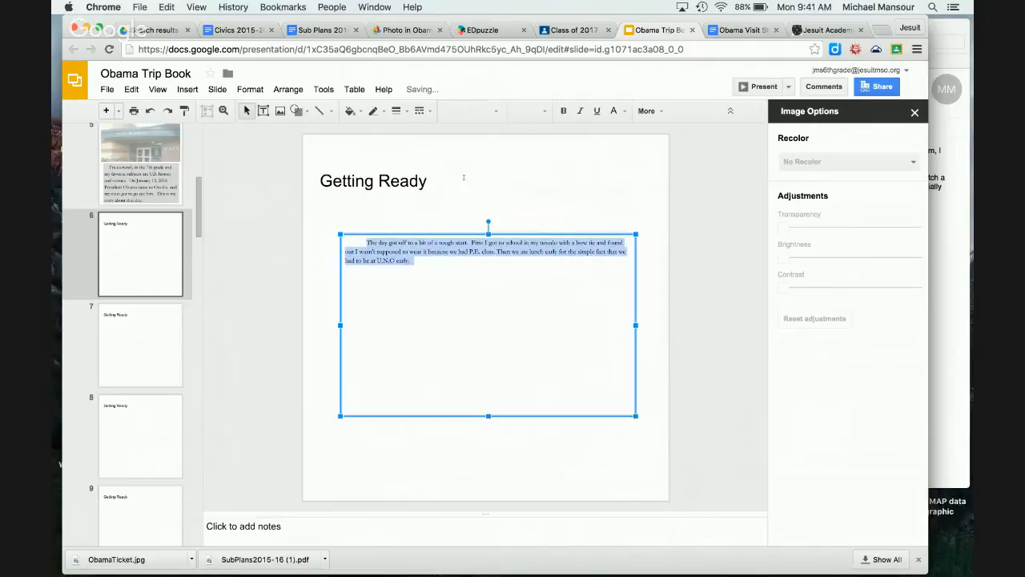
left_click(545, 114)
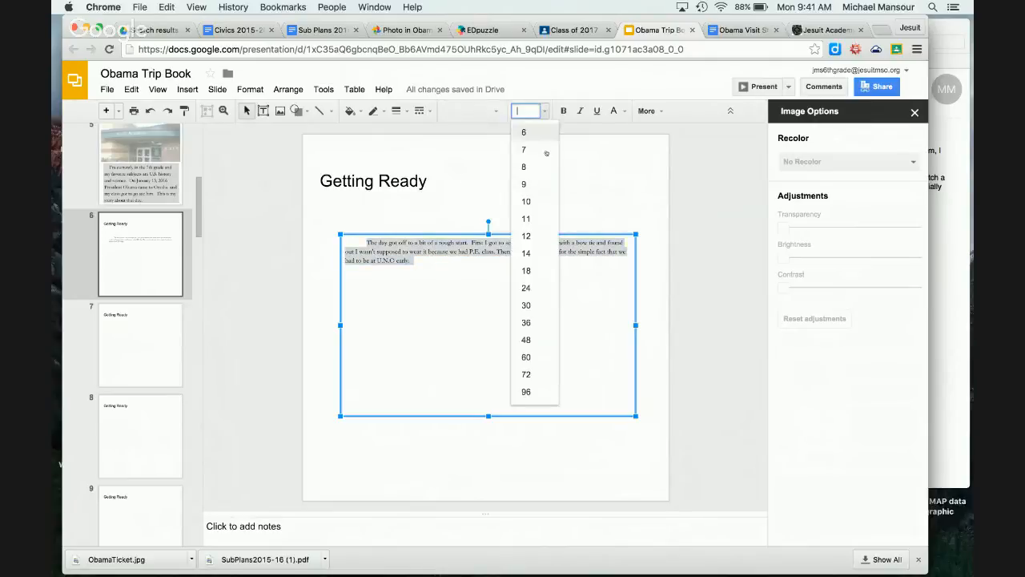
left_click(526, 323)
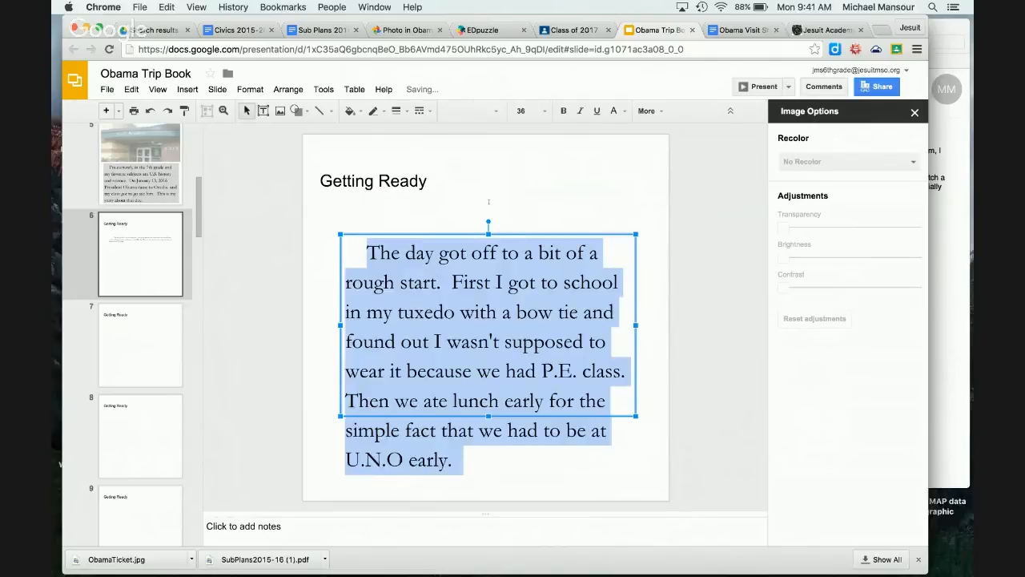
left_click(495, 114)
left_click(496, 140)
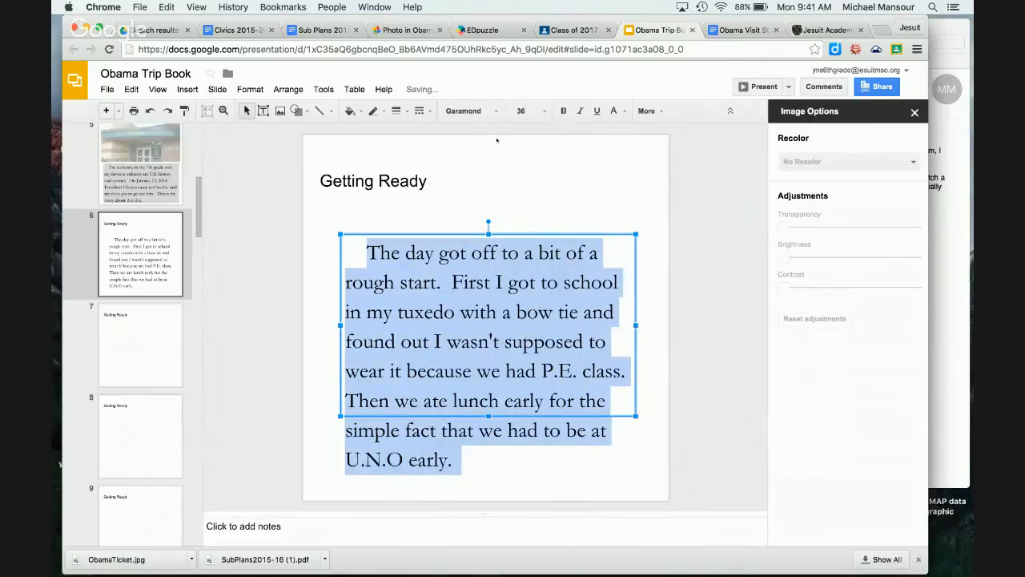
Step: Fill slide 6's body text box with yellow and extend its lower edge to enclose the whole passage
left_click(322, 221)
left_click(403, 269)
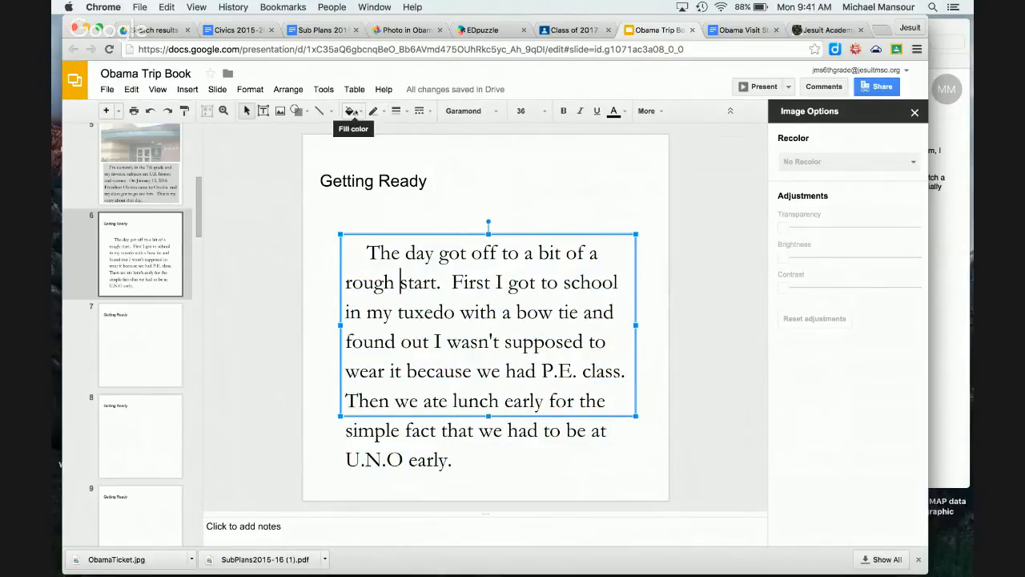
left_click(350, 110)
left_click(390, 167)
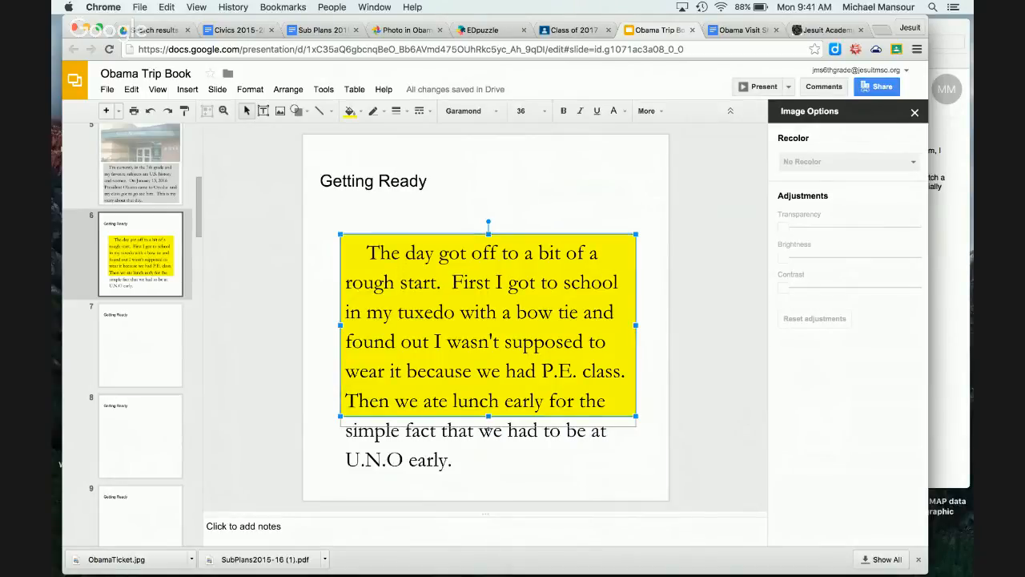
left_click_drag(488, 415, 487, 481)
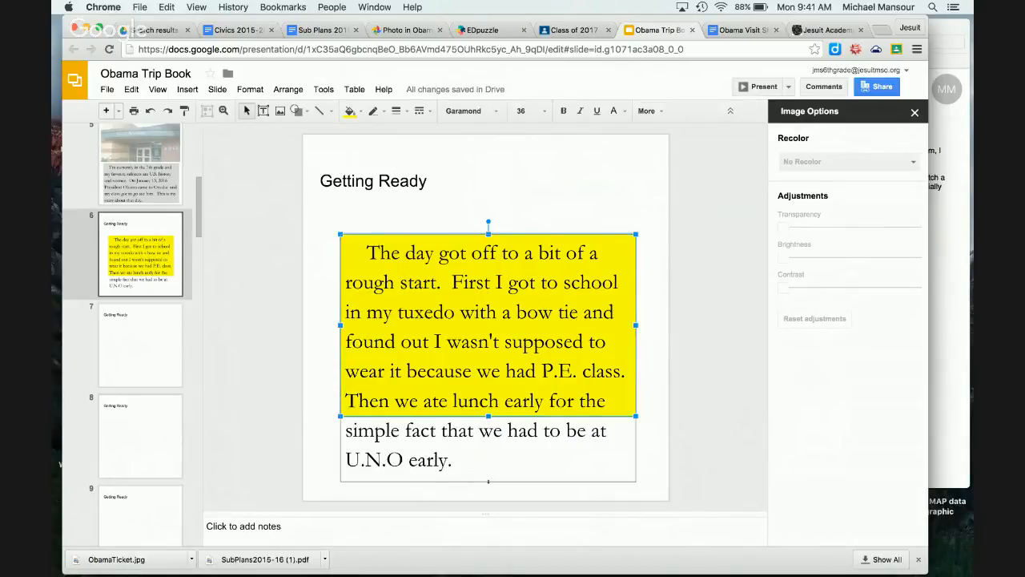
left_click(664, 364)
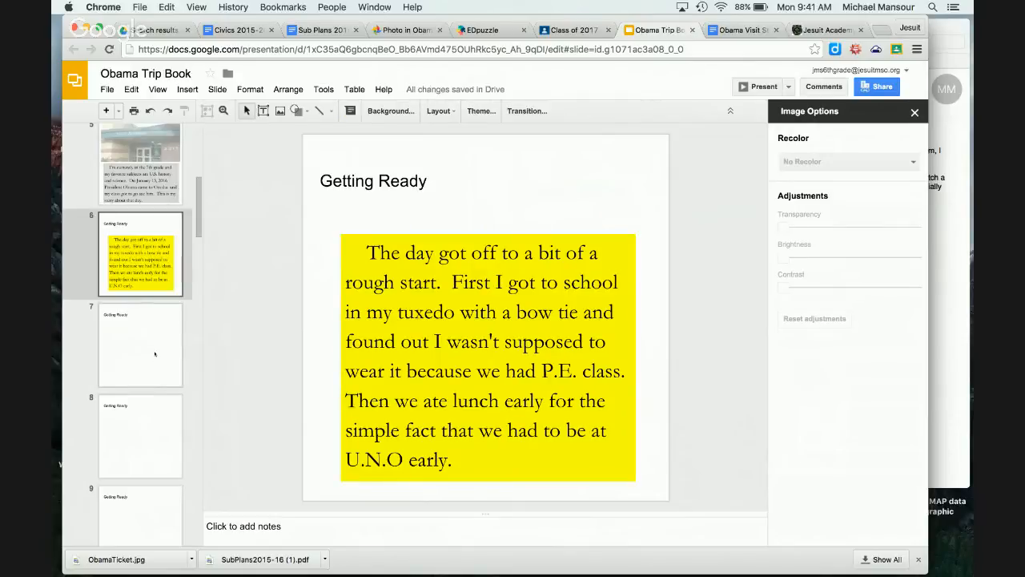
Step: Delete the "Getting Ready" title box from slide 7
scroll(154, 354, "down", 2)
left_click(136, 260)
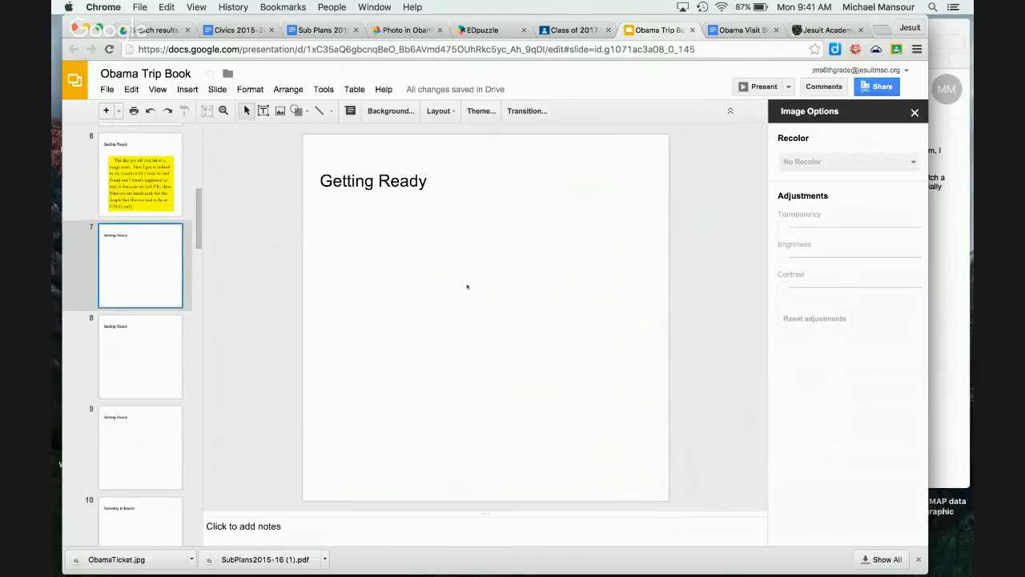
left_click(404, 170)
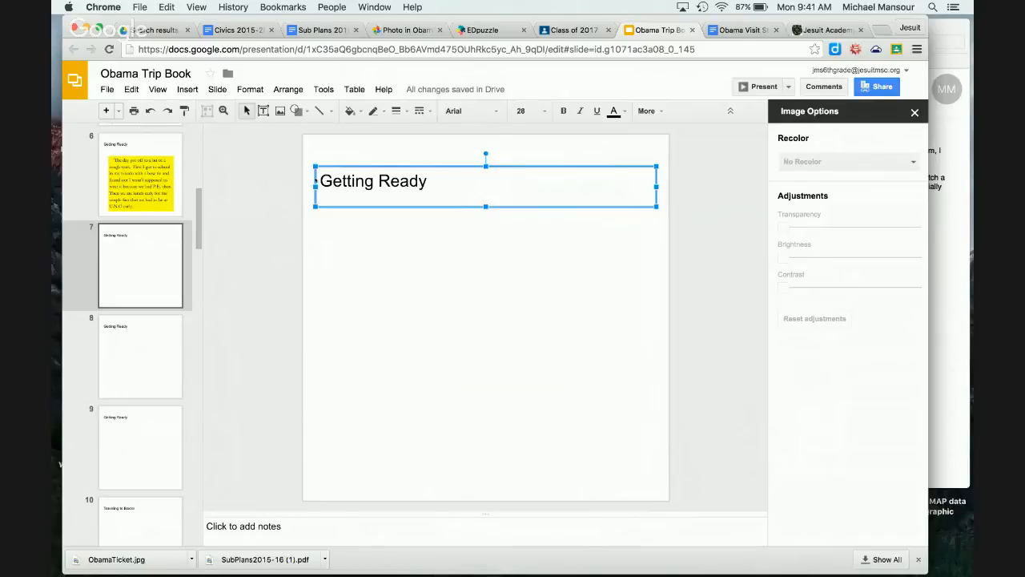
key("Delete")
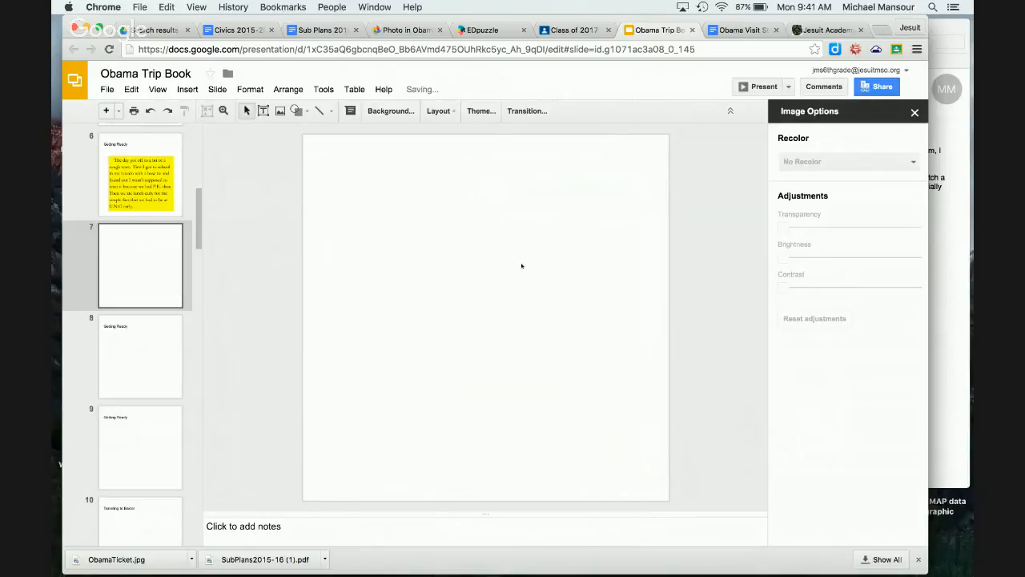
Step: In the Google Photos trip album, find the group photo of the dressed-up students in front of the Jesuit Academy sign and download it
left_click(399, 32)
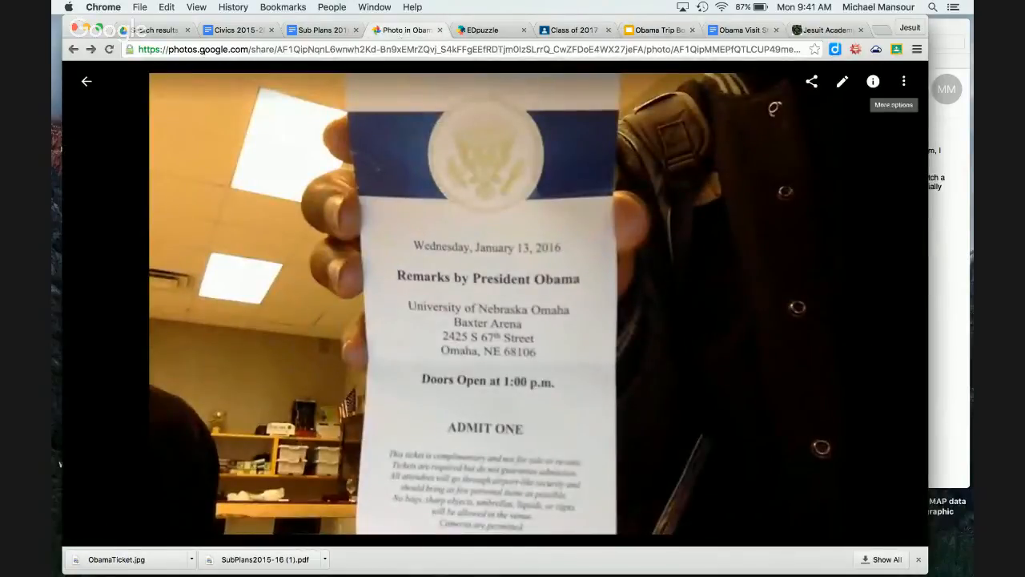
left_click(86, 81)
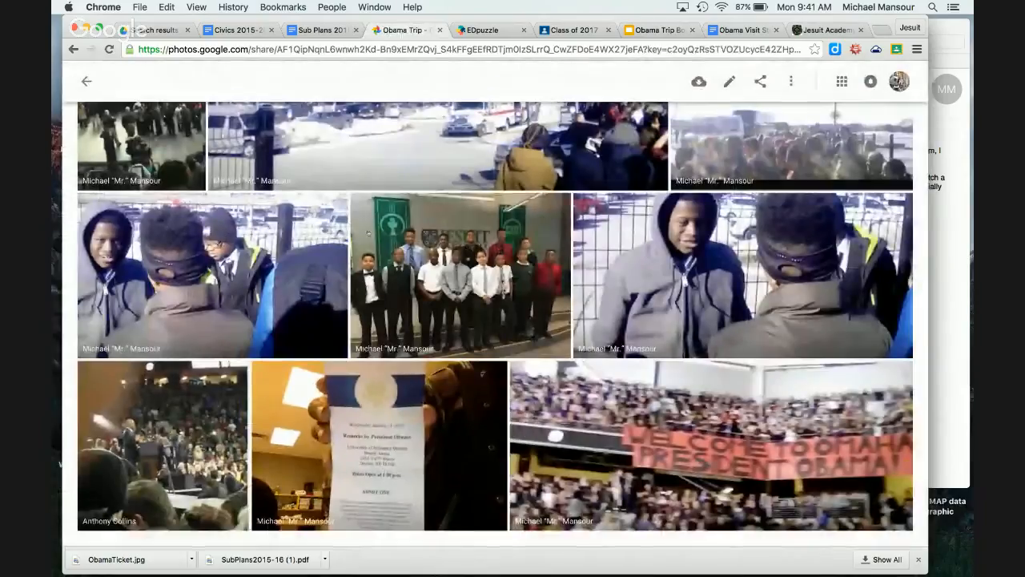
scroll(461, 272, "up", 5)
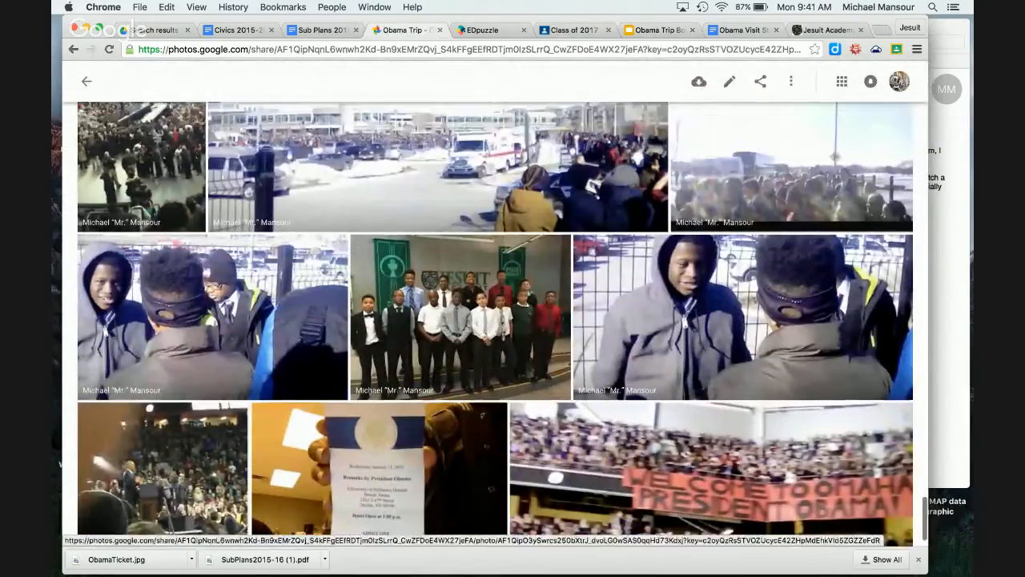
scroll(460, 272, "up", 3)
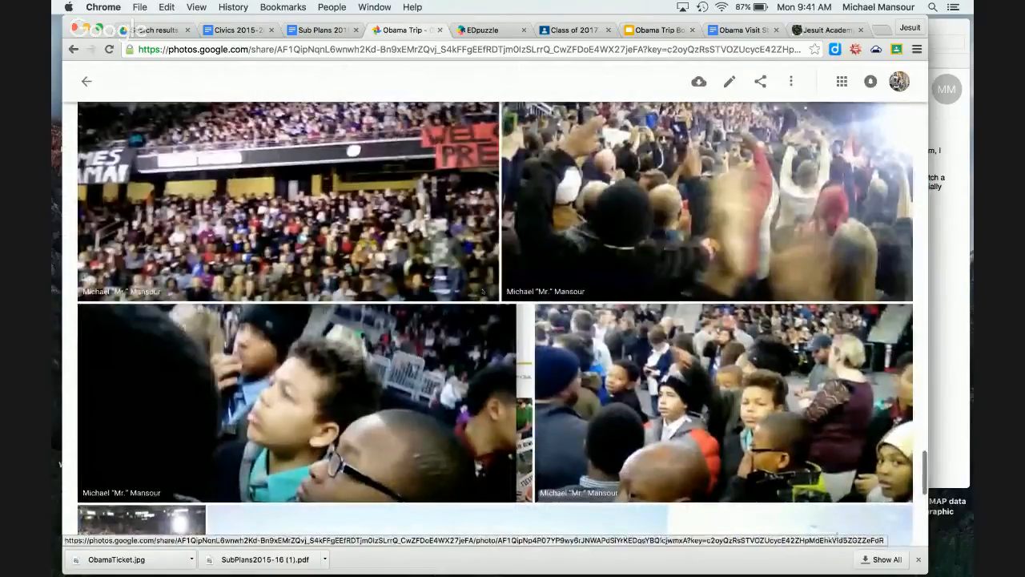
scroll(460, 273, "down", 7)
left_click(460, 369)
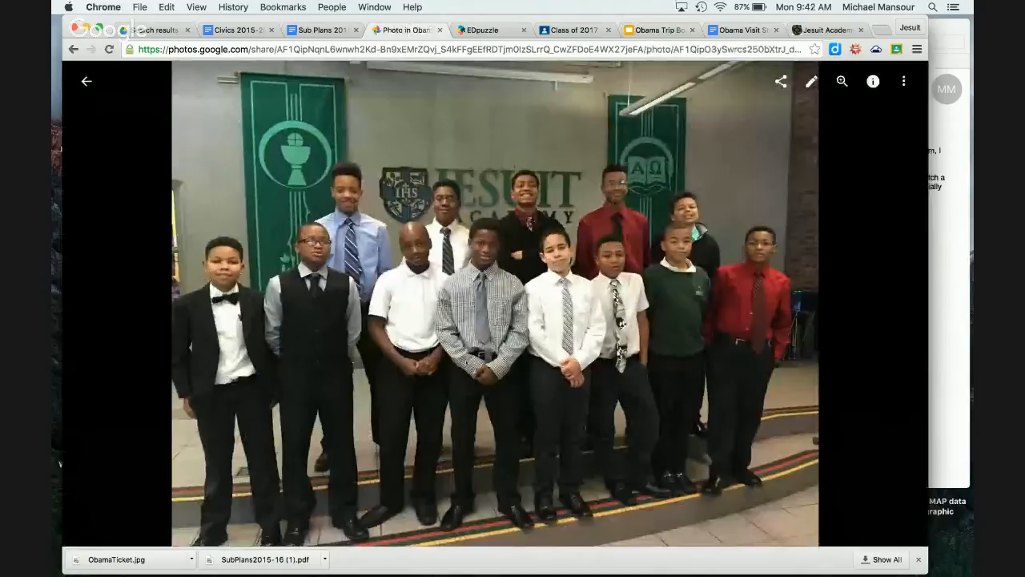
left_click(903, 84)
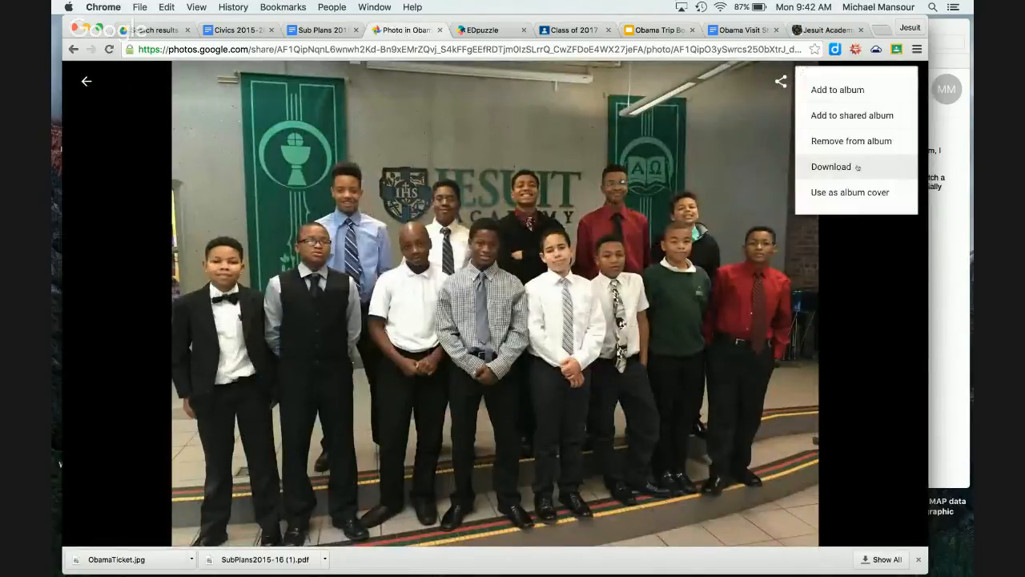
left_click(855, 169)
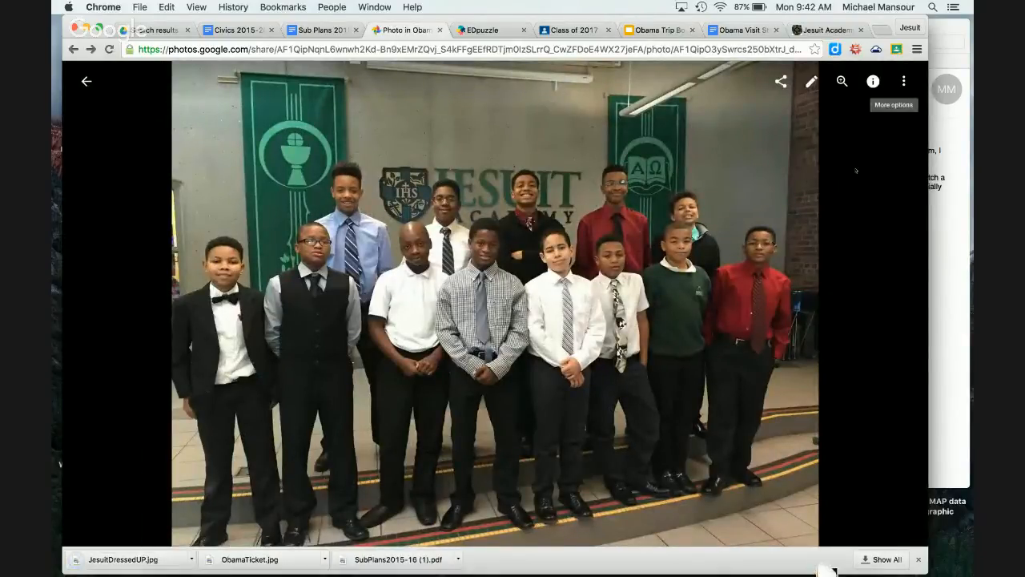
Step: Back in the presentation, insert the downloaded JesuitDressedUP.jpg on slide 7, shrinking it proportionally to fit within the slide
left_click(679, 30)
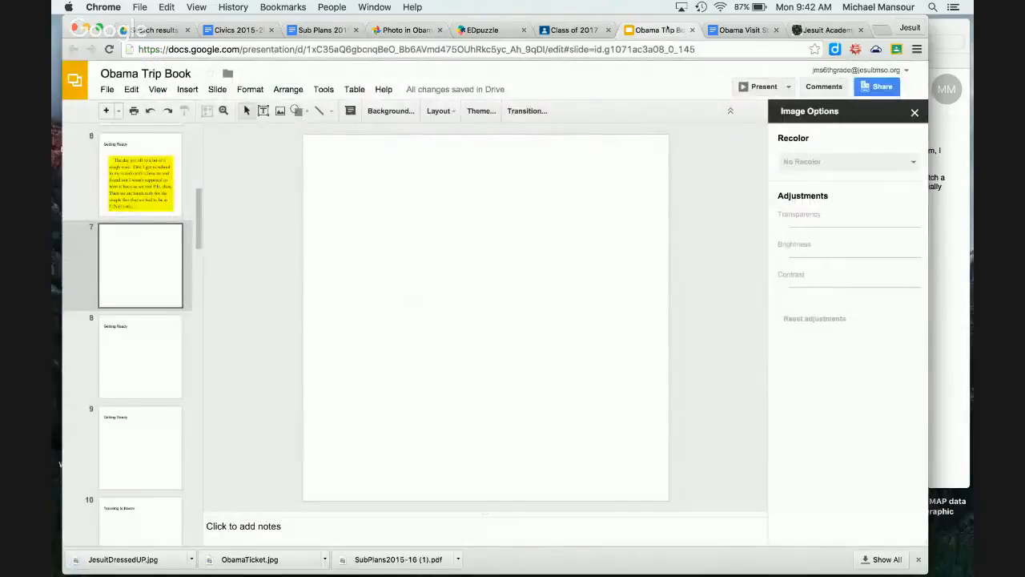
left_click_drag(122, 559, 403, 332)
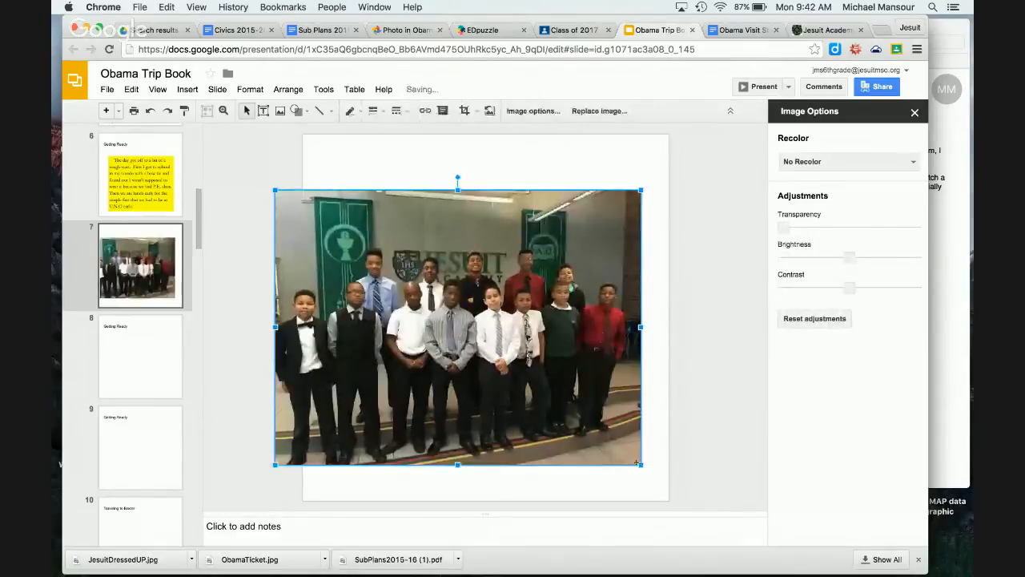
left_click_drag(638, 462, 552, 398)
left_click_drag(421, 291, 465, 279)
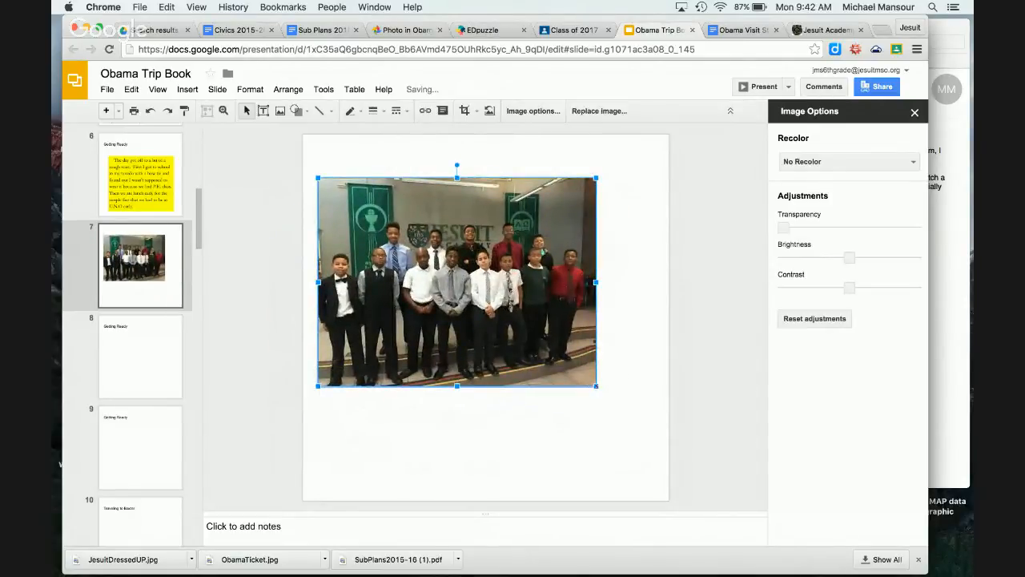
Step: Try stretching the group photo only vertically and only horizontally, undoing each stretch
left_click_drag(457, 386, 456, 447)
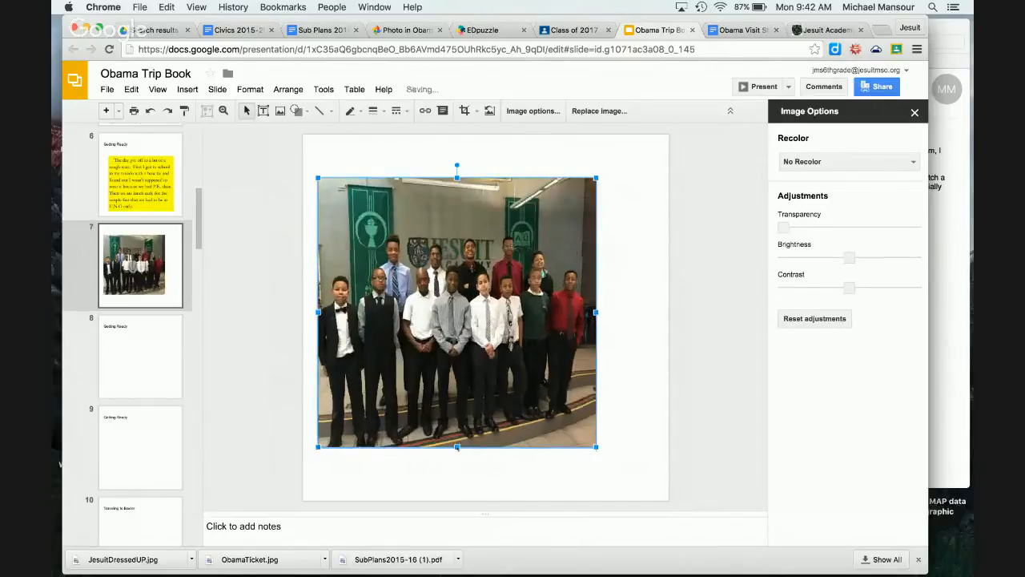
key("cmd+z")
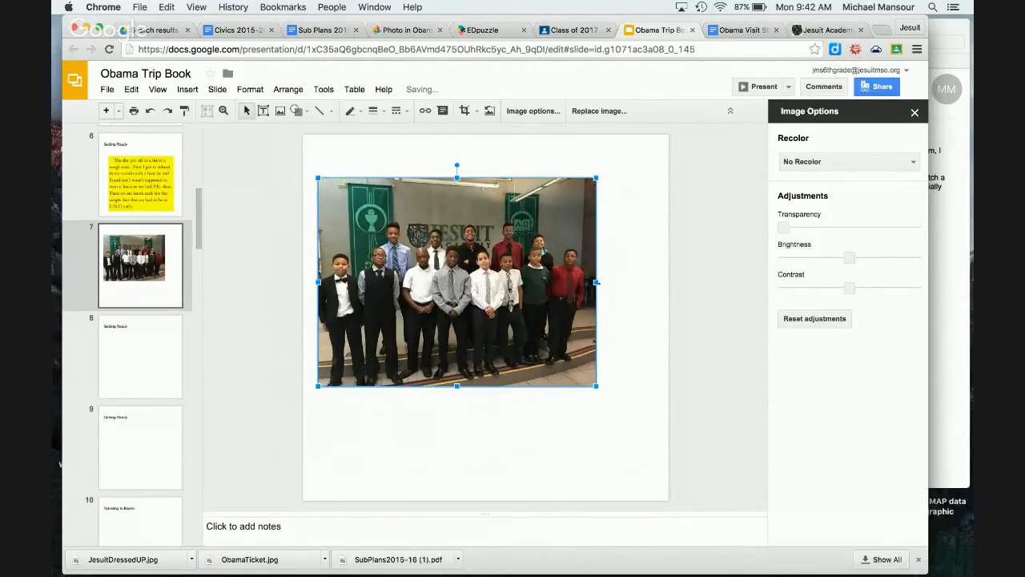
left_click_drag(596, 282, 664, 285)
key("cmd+z")
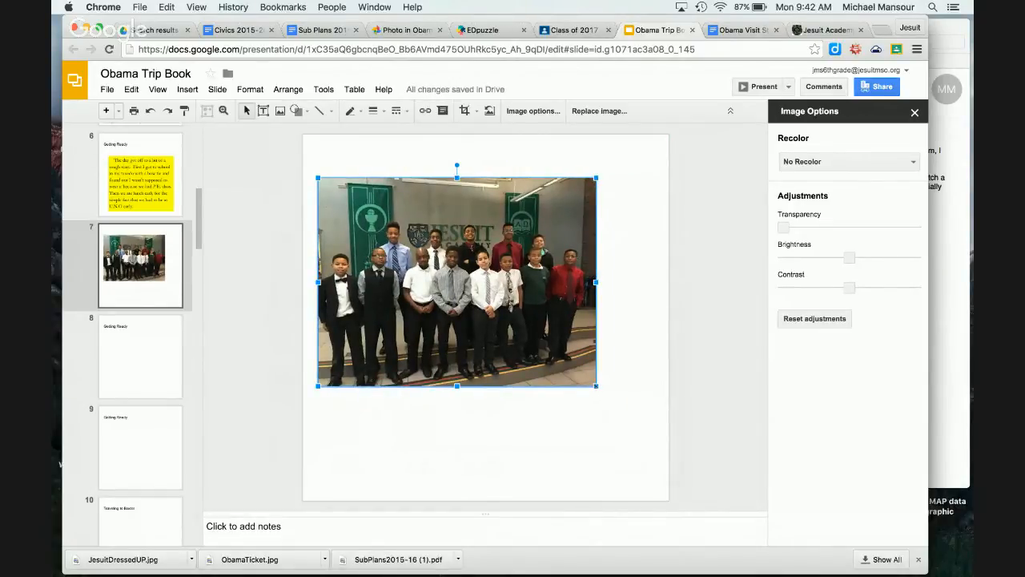
Step: Enlarge the group photo proportionally to nearly the slide's width, centered on slide 7, and tilt it slightly clockwise
left_click_drag(596, 386, 648, 426)
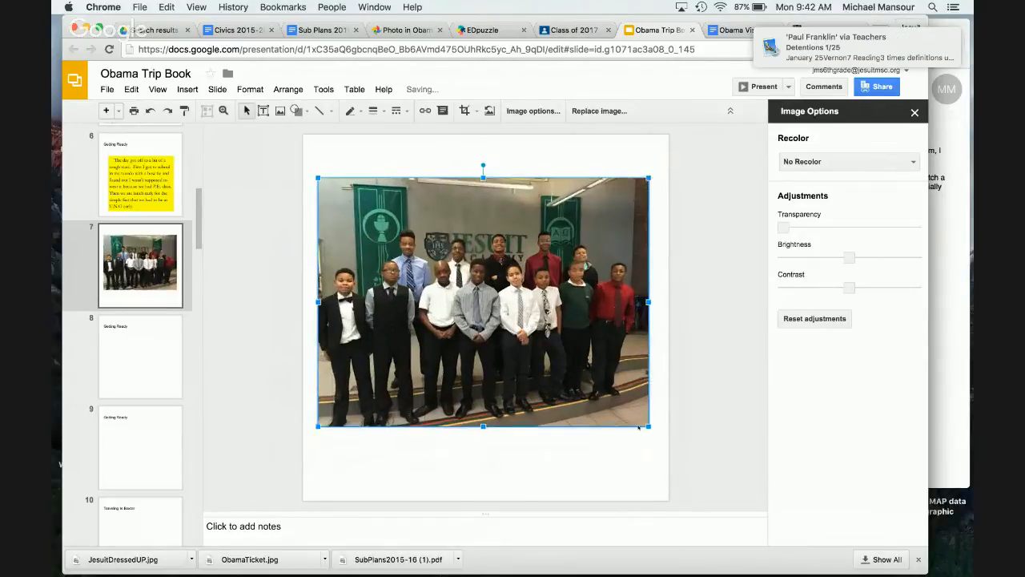
left_click_drag(518, 313, 520, 328)
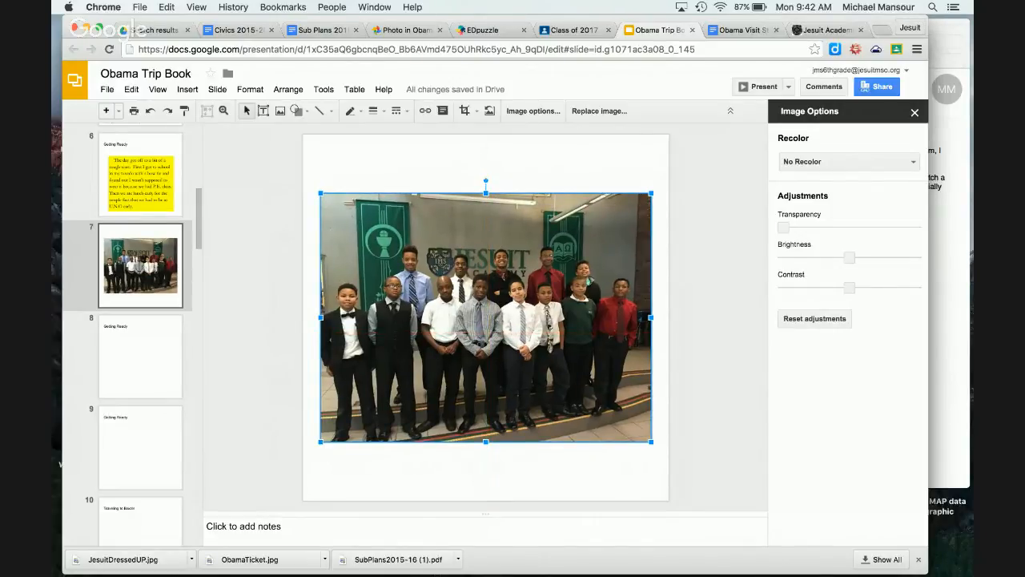
left_click_drag(485, 181, 495, 182)
left_click(551, 161)
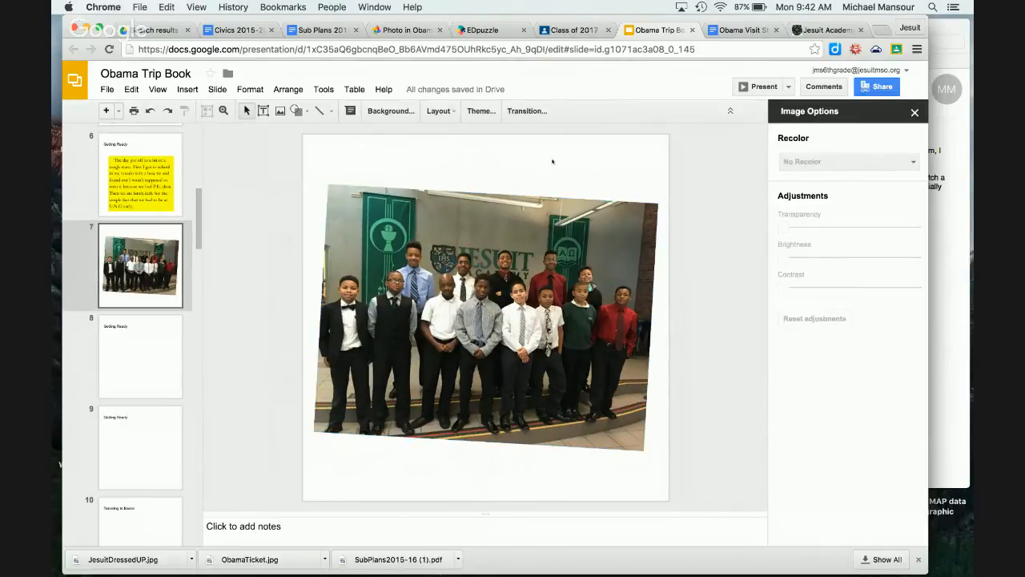
Step: Review the tilted photo on slide 7 and open the "Getting Ready" slide 8
left_click(152, 356)
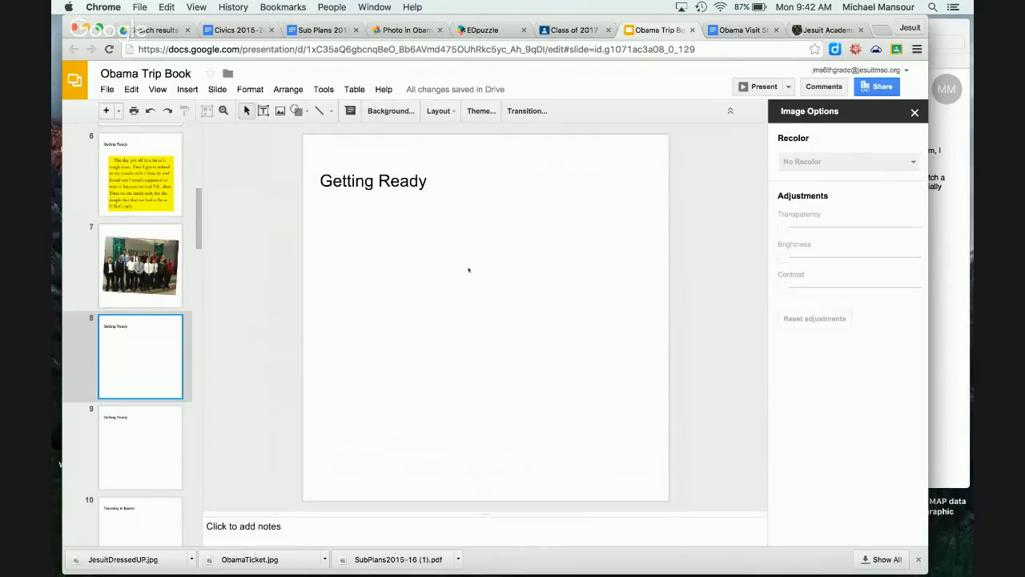
left_click(141, 265)
left_click(497, 292)
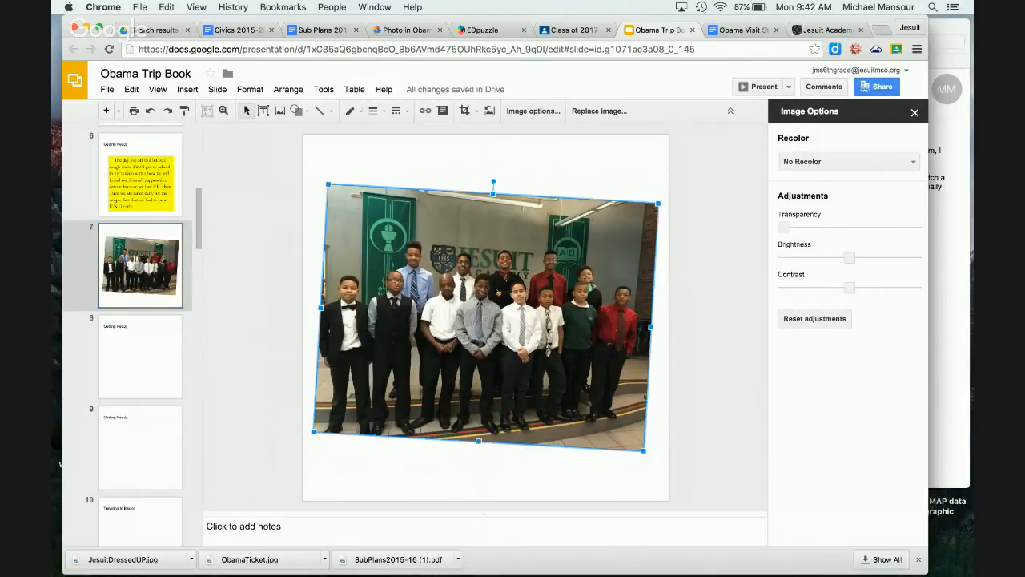
left_click(140, 356)
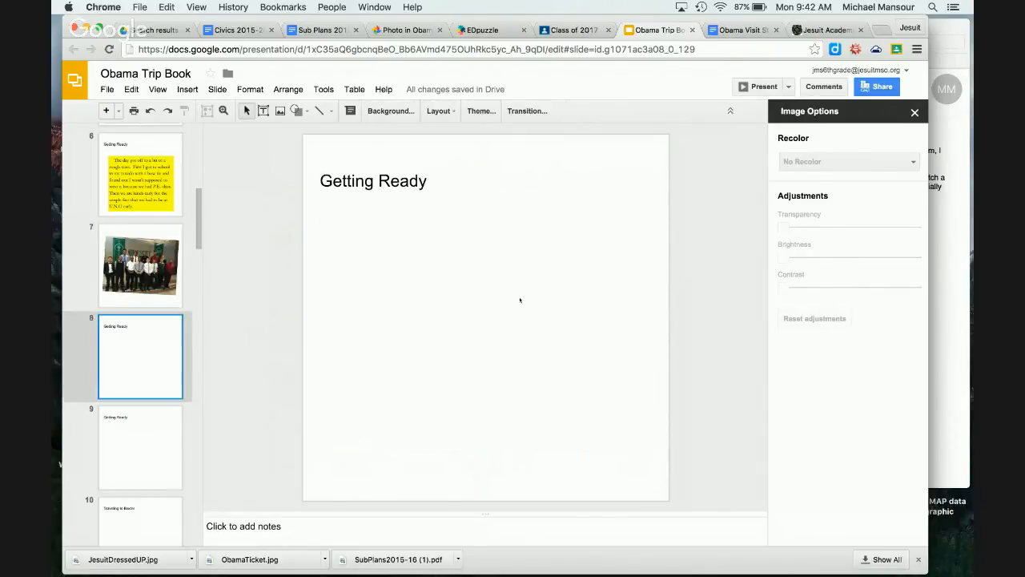
Step: Remove the "Getting Ready" title from slide 8 and paste in a copy of the tilted group photo
left_click(410, 181)
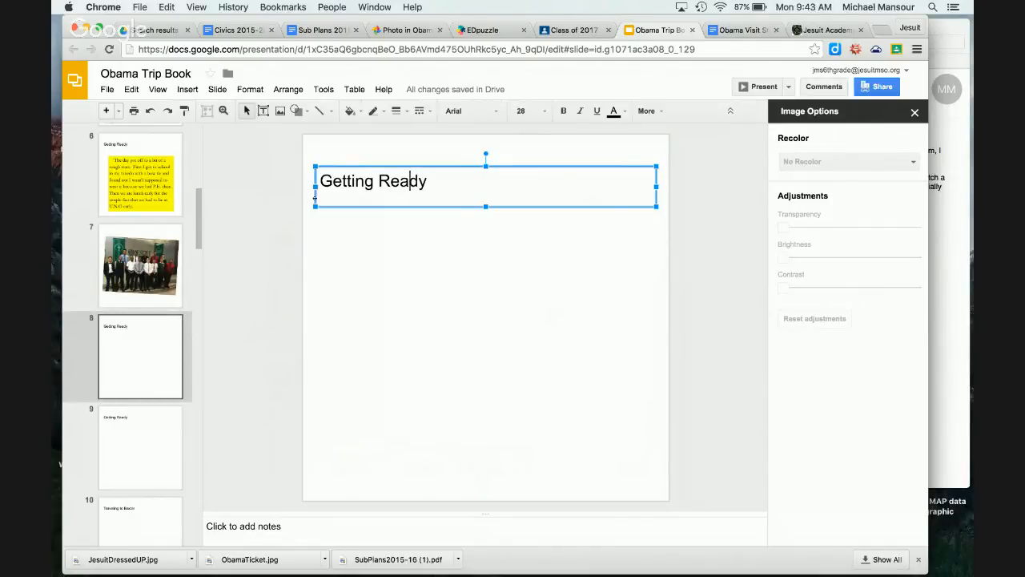
left_click(315, 200)
key("Delete")
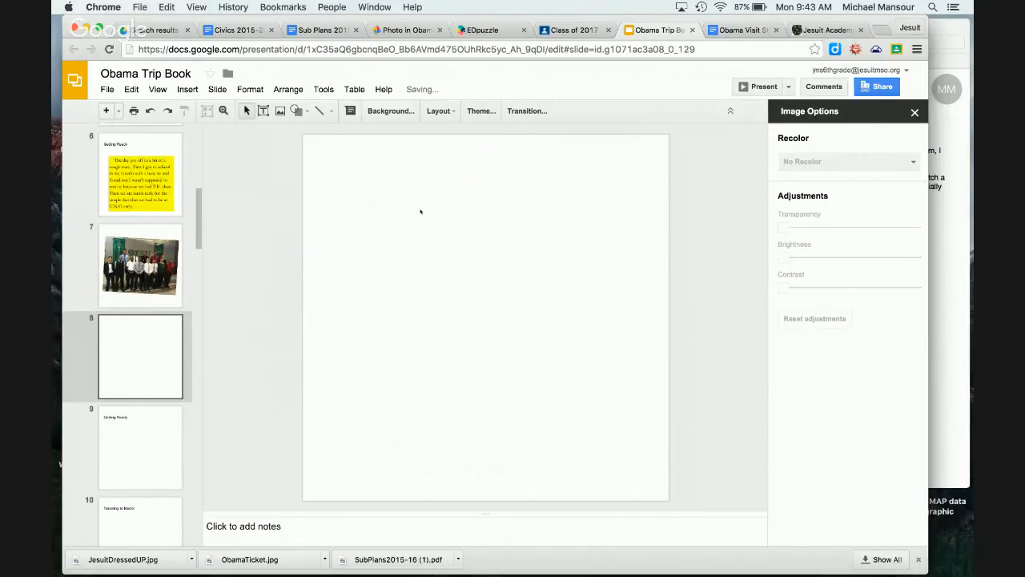
key("ctrl+v")
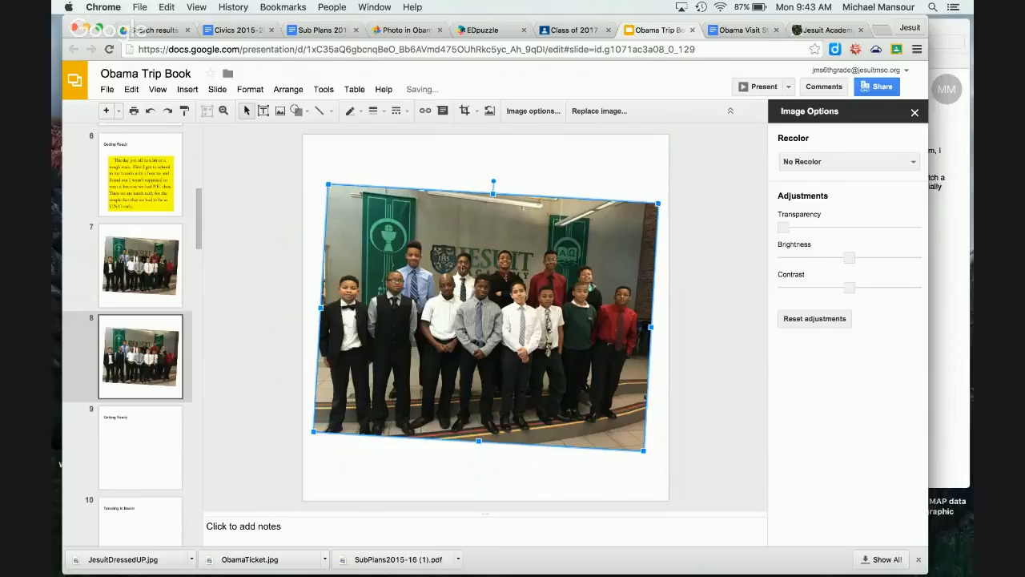
Step: Crop the group photo on slide 8 down to only the boy in the tuxedo and bow tie at its left end
double_click(462, 268)
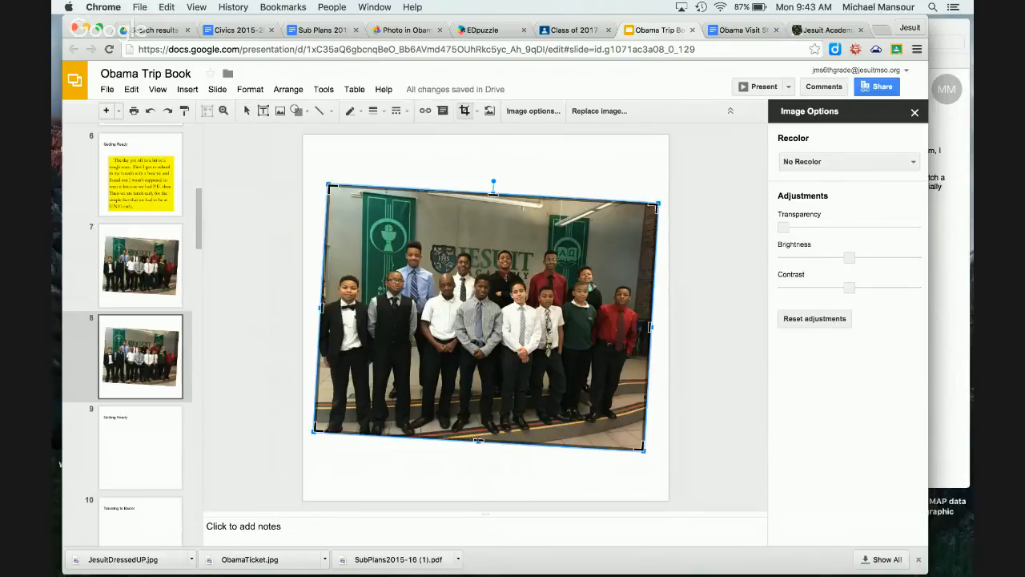
left_click_drag(478, 440, 478, 435)
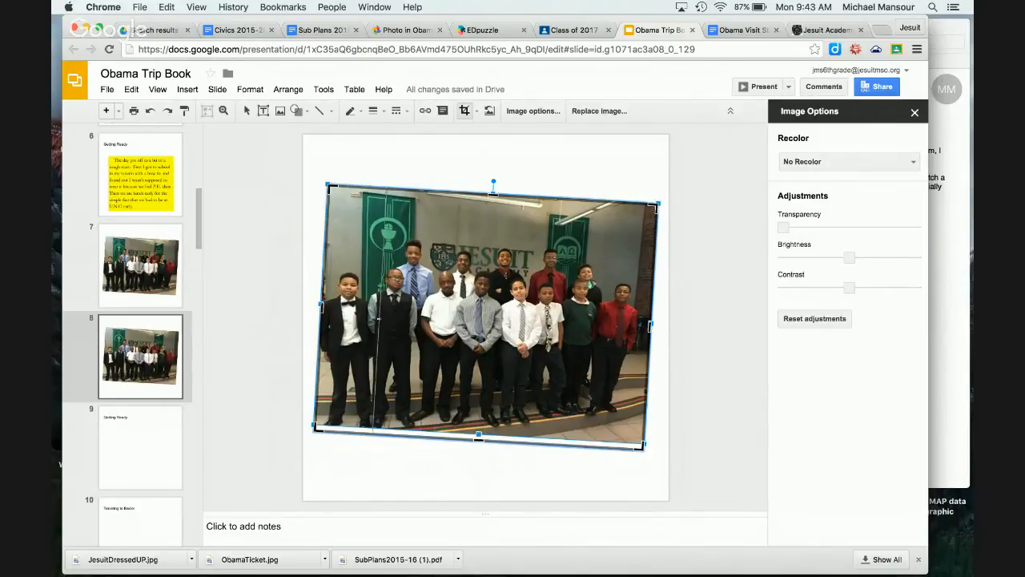
left_click_drag(379, 319, 378, 318)
left_click_drag(356, 191, 353, 265)
key("Return")
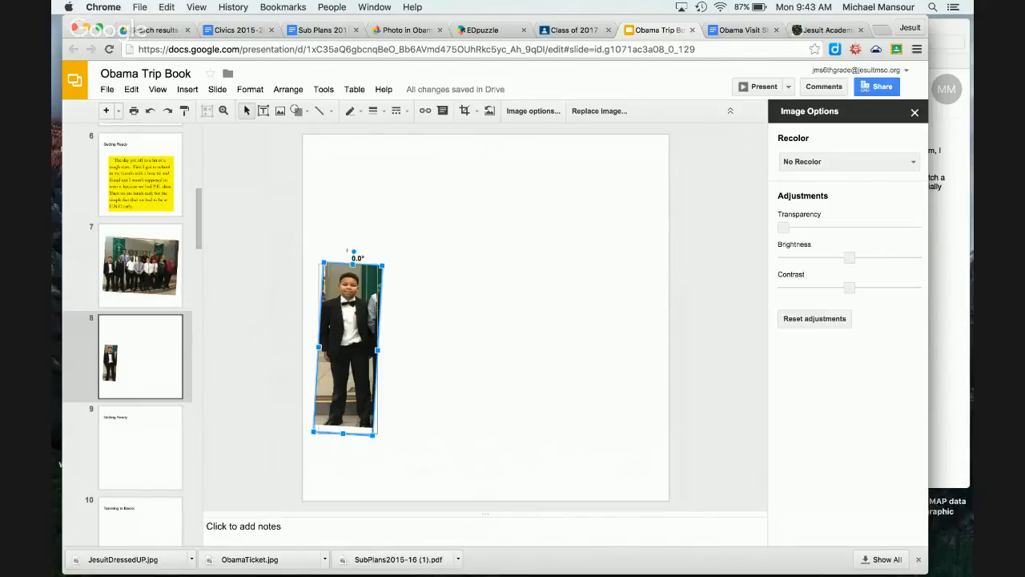
Step: Straighten the cropped photo to 0°, enlarge it proportionally to most of the slide's height, and place it on the left half of slide 8
left_click_drag(354, 253, 348, 251)
left_click_drag(345, 312, 377, 219)
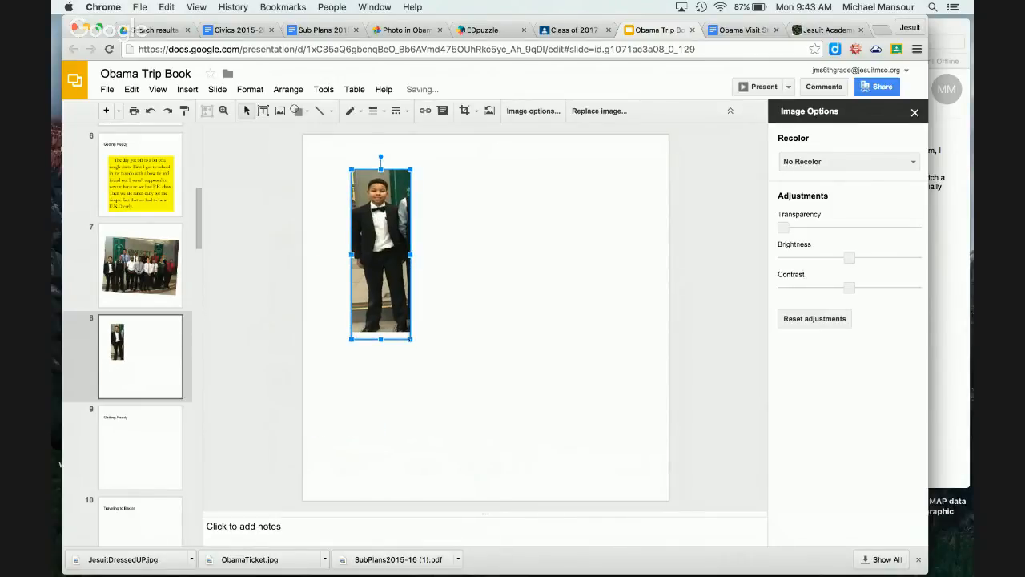
left_click_drag(410, 338, 466, 309)
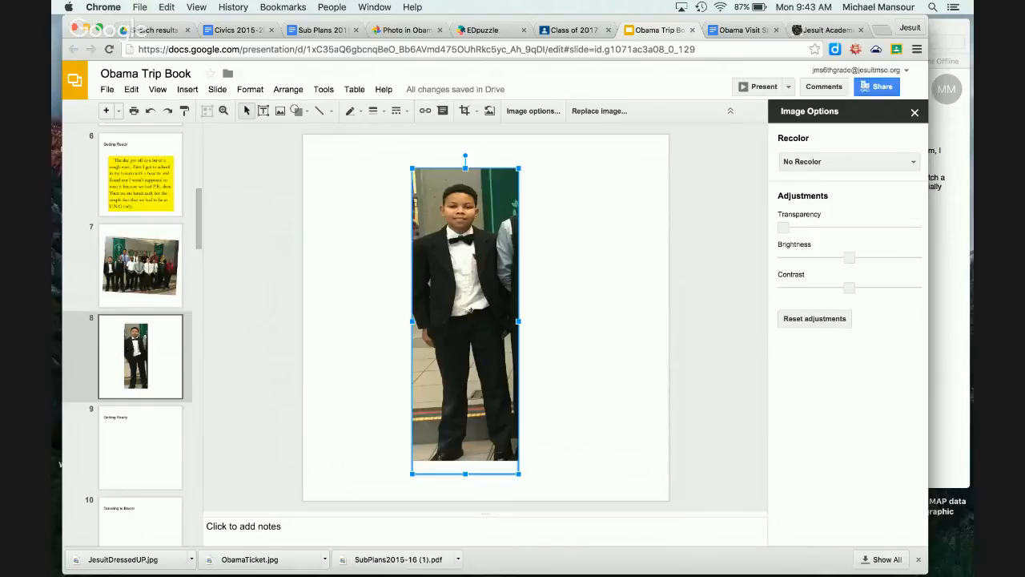
left_click_drag(466, 308, 398, 306)
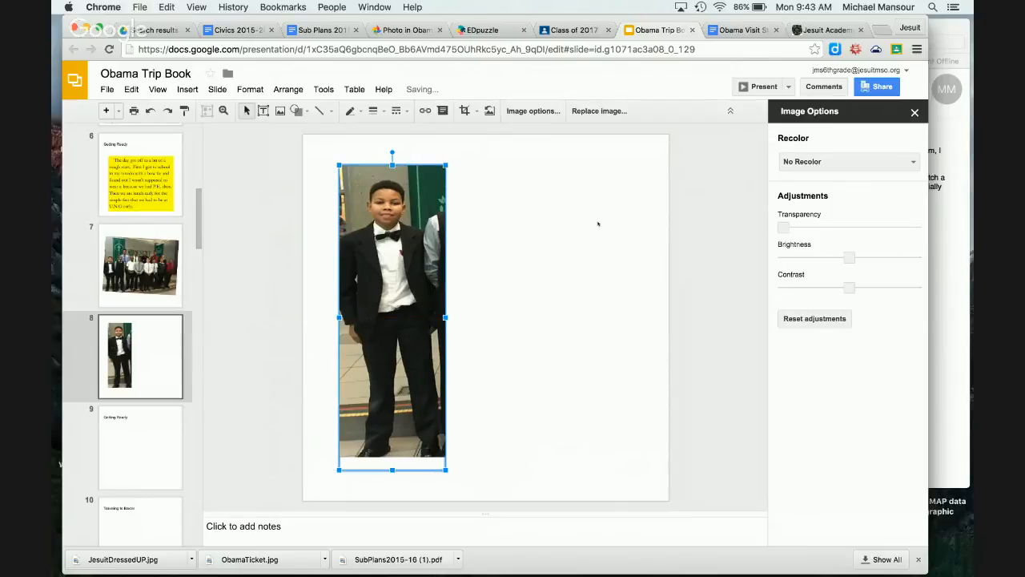
left_click(589, 291)
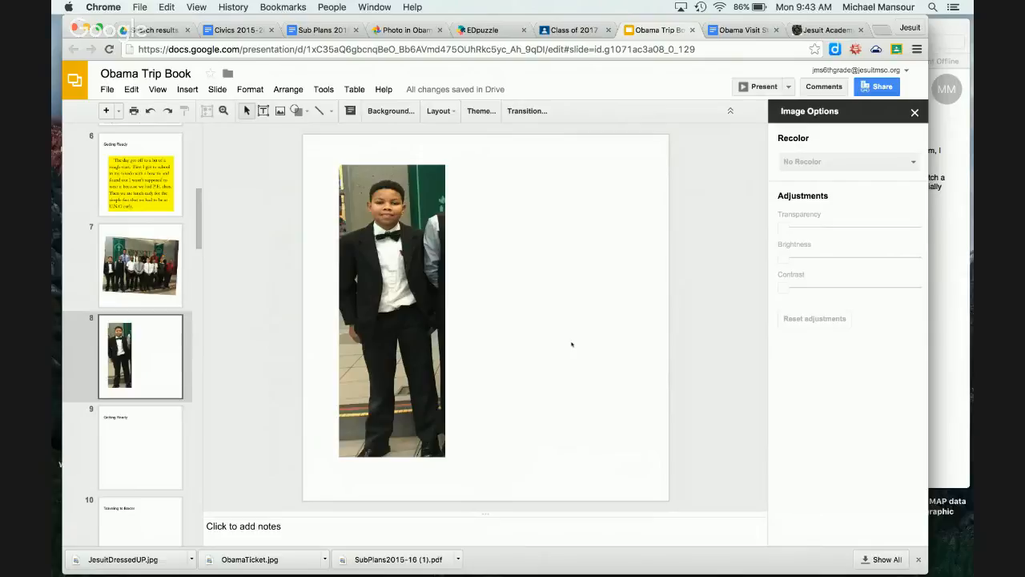
Step: In the Obama Visit Story document, select the text from "After lunch we took pictures" to the paragraph's end for slide 9, and return to the presentation
left_click(142, 453)
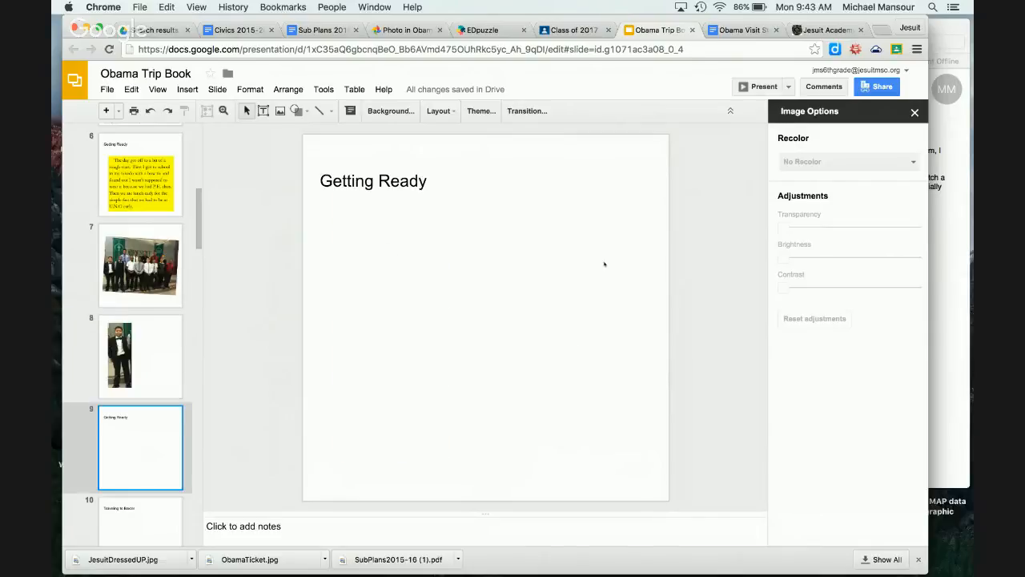
left_click(732, 27)
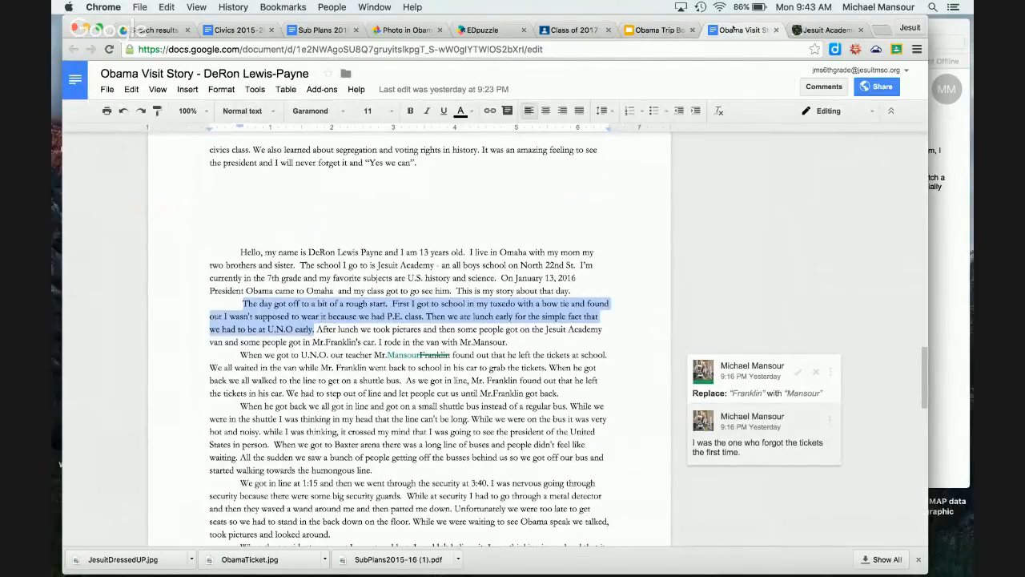
left_click(316, 329)
left_click_drag(316, 329, 507, 342)
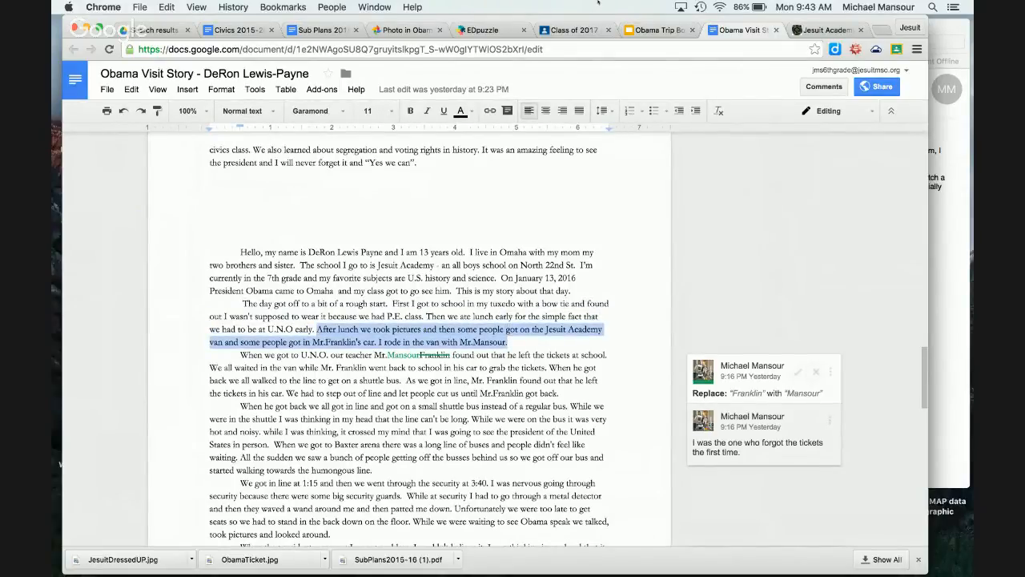
left_click(655, 30)
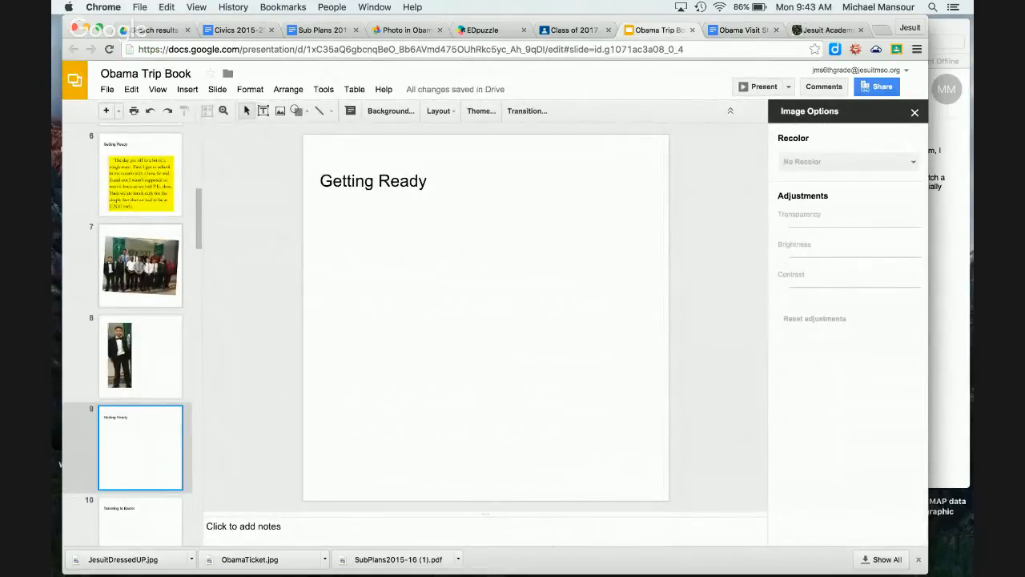
Step: Copy the tilted group photo from slide 7 and paste it on slide 9 in place of the "Getting Ready" title
left_click(140, 266)
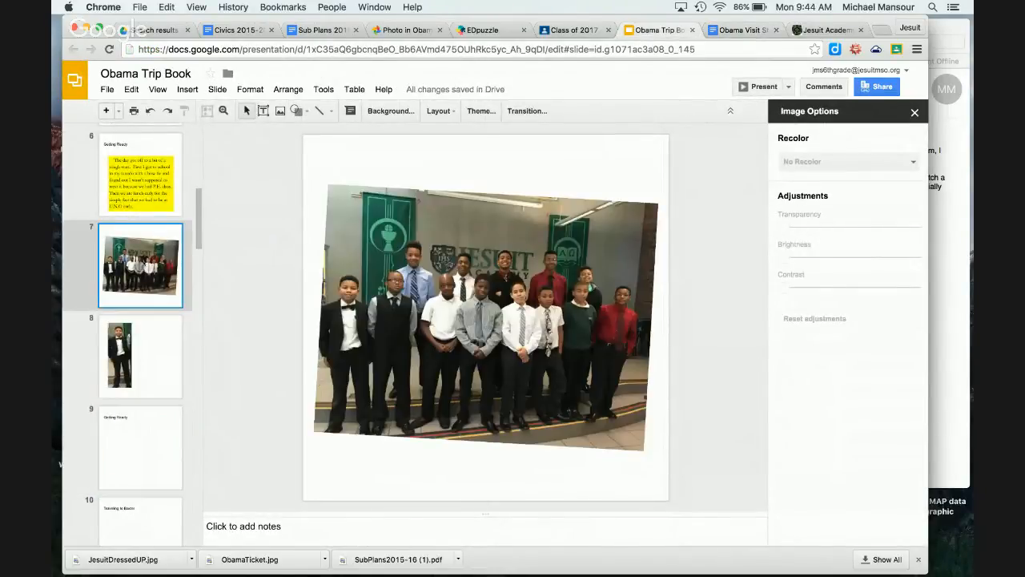
left_click(412, 318)
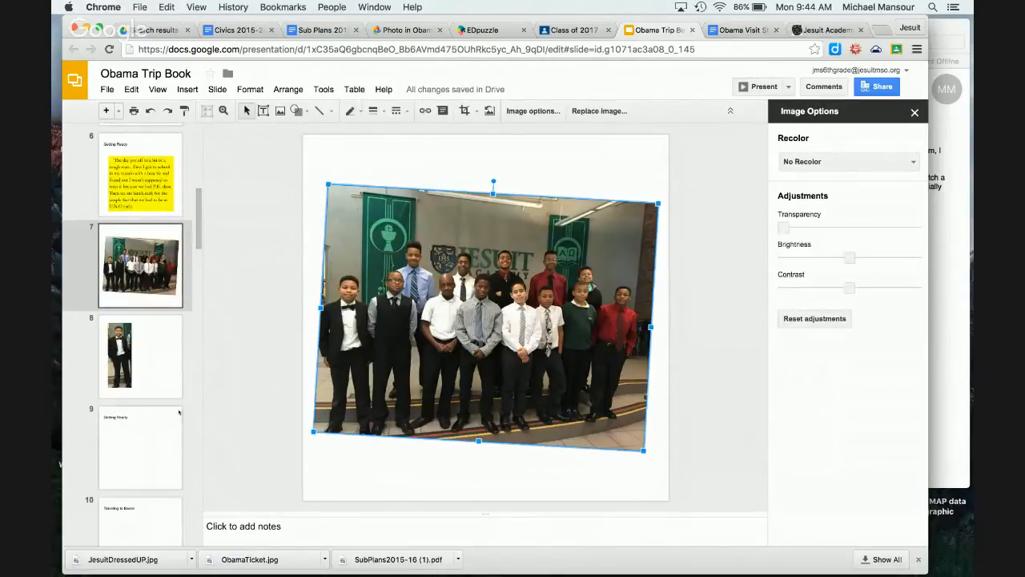
left_click(133, 452)
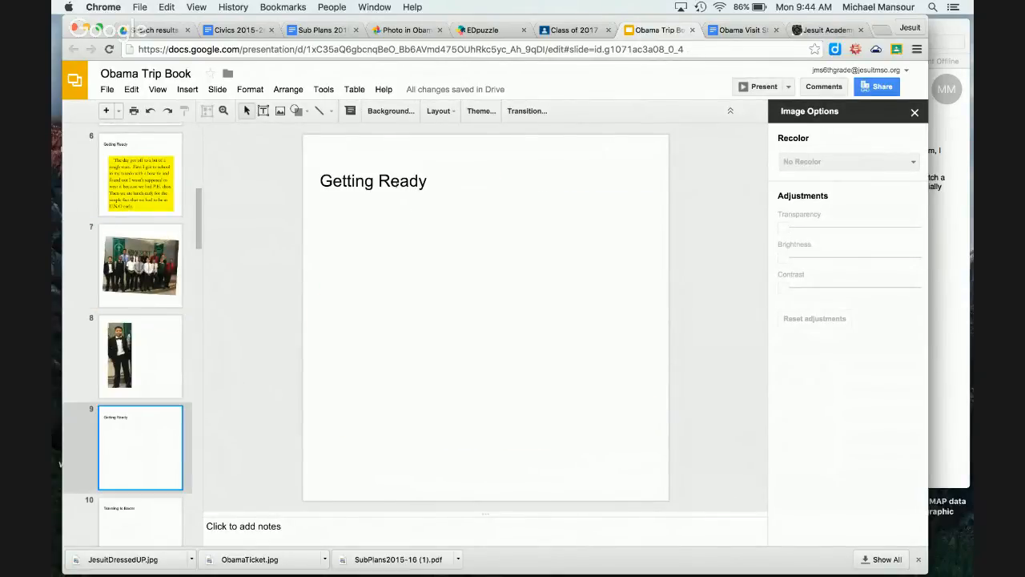
left_click(411, 259)
left_click(380, 181)
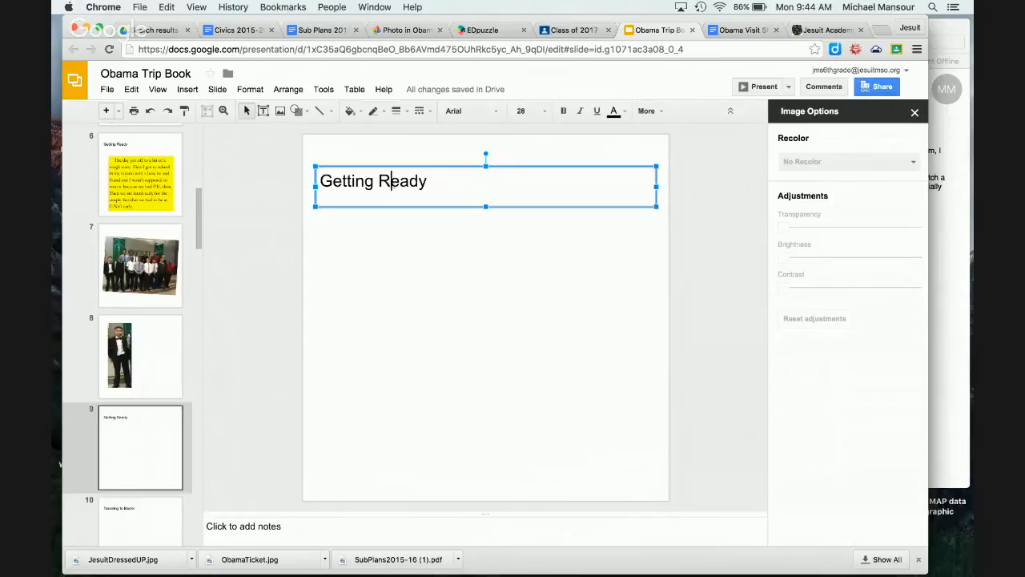
left_click(402, 206)
key("Delete")
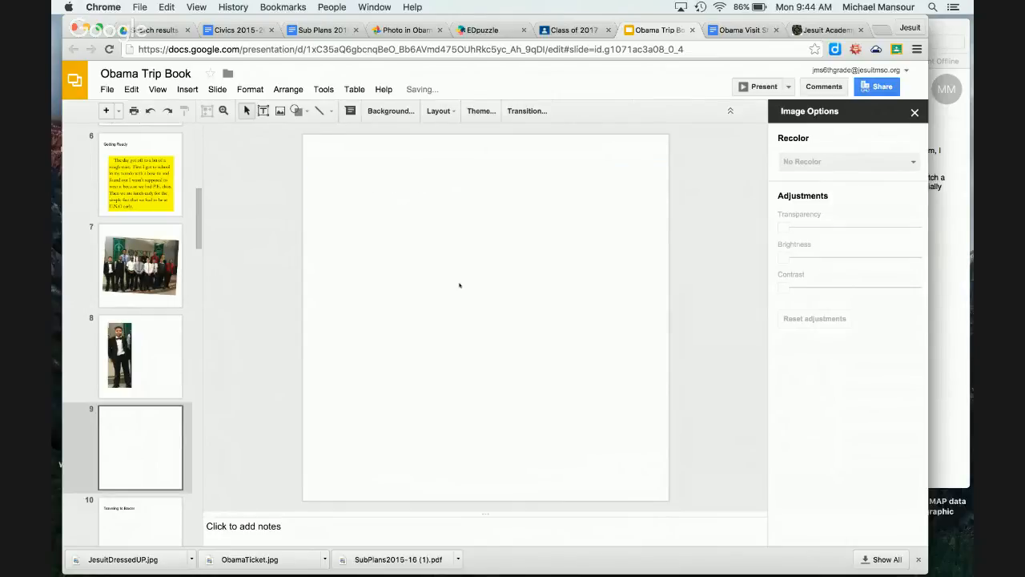
key("super+v")
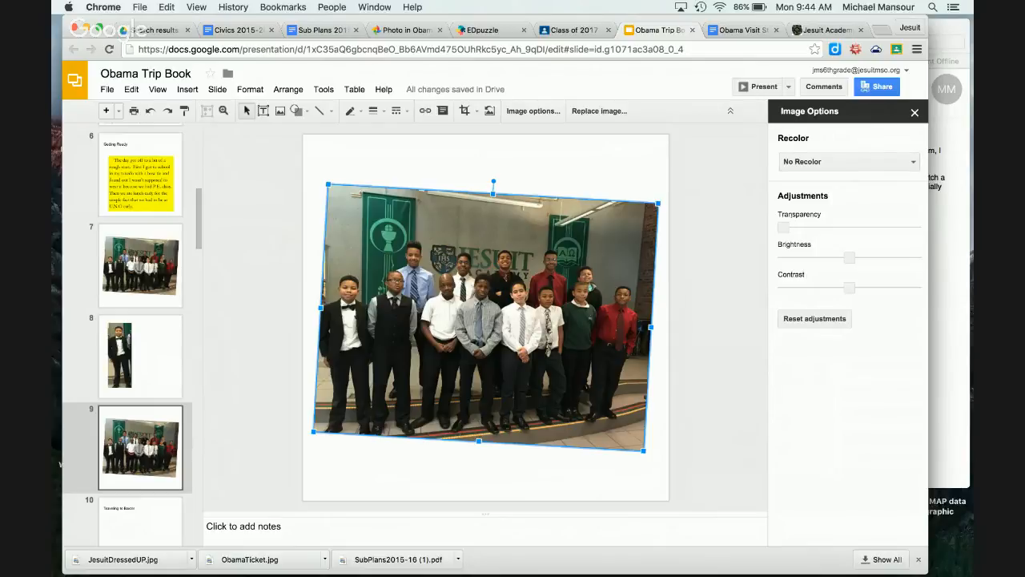
Step: Fade slide 9's group photo to slightly more than half transparency and draw a large text box over it
left_click_drag(783, 228, 861, 228)
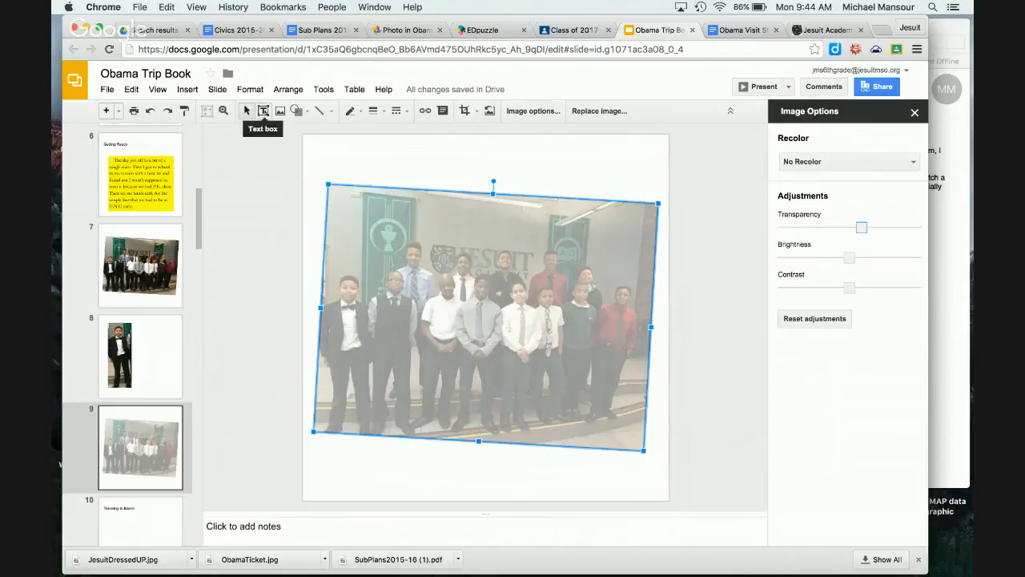
left_click(262, 110)
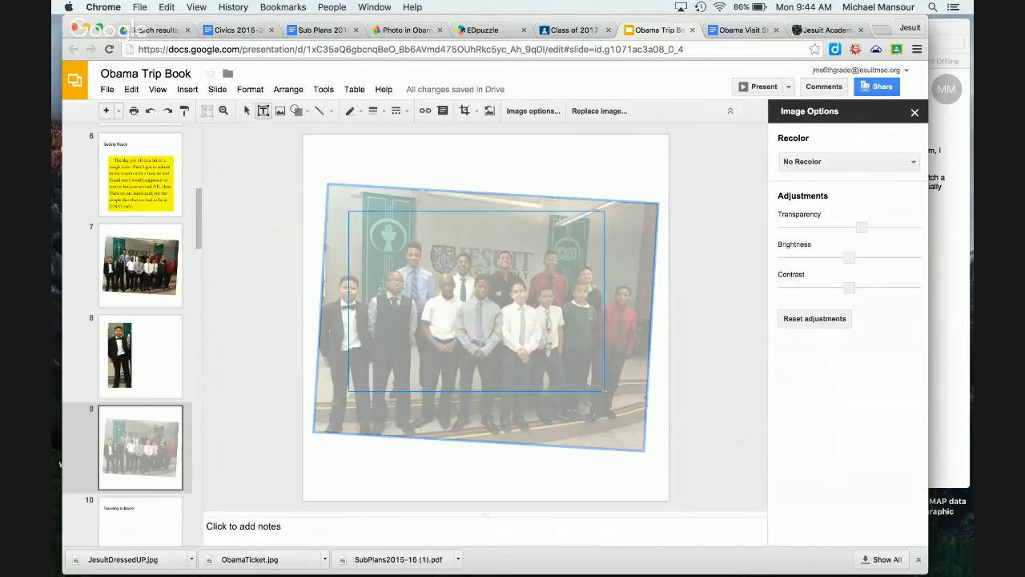